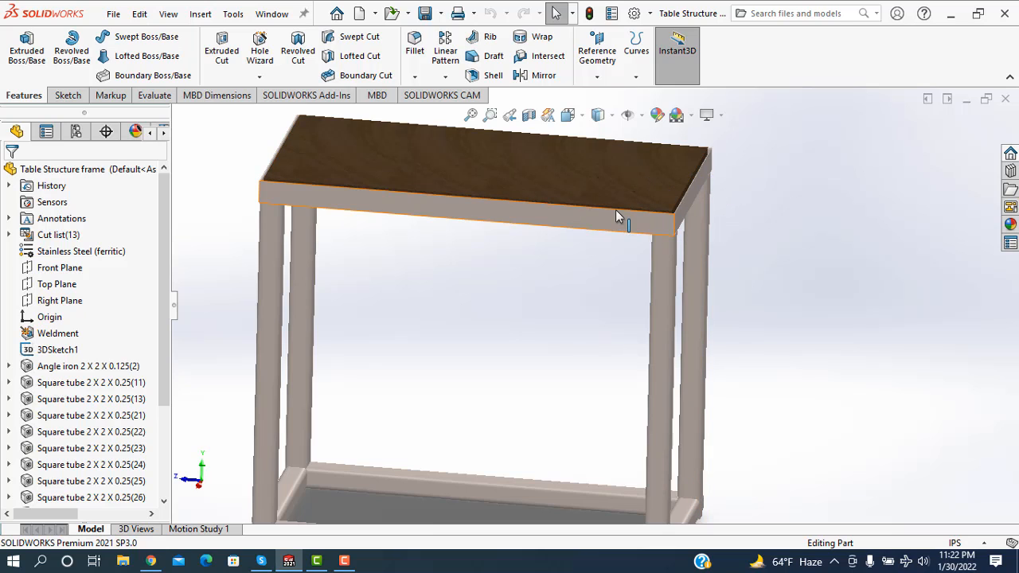
Examine the finished table frame from several sides as the reference for the new model.
scroll(613, 209, "up", 2)
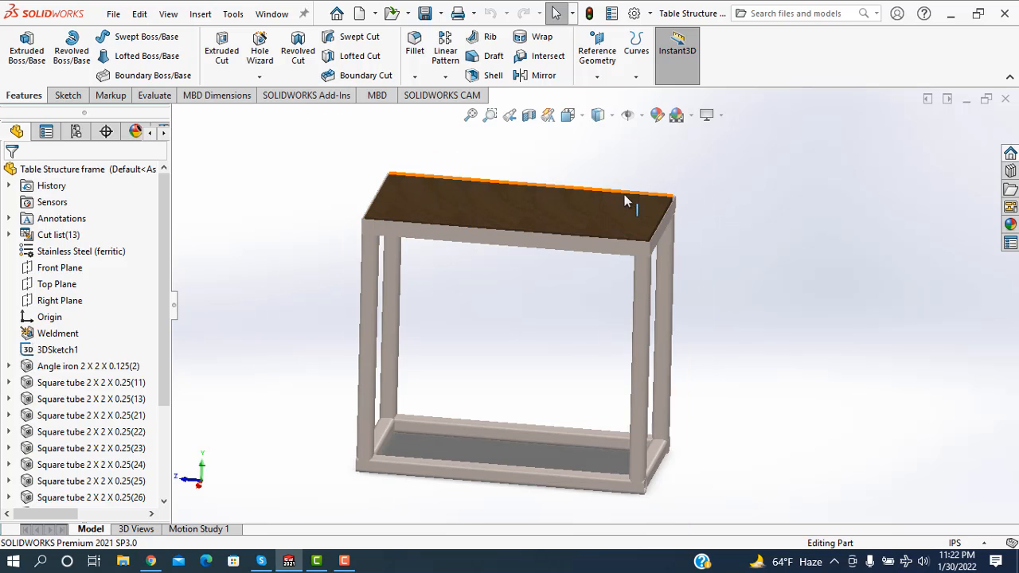
middle_click_drag(719, 250, 652, 251)
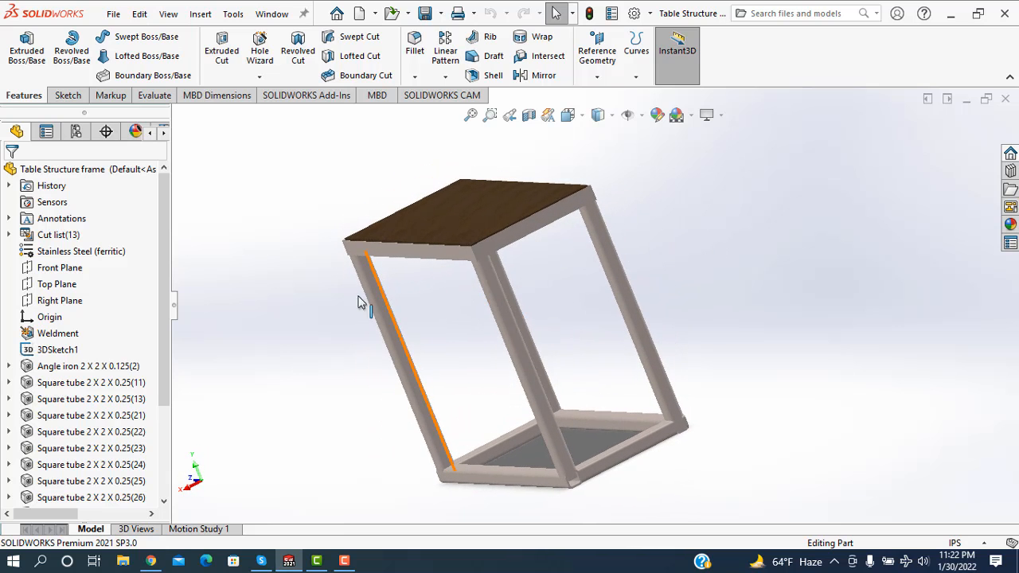
middle_click_drag(321, 221, 420, 226)
scroll(414, 239, "down", 3)
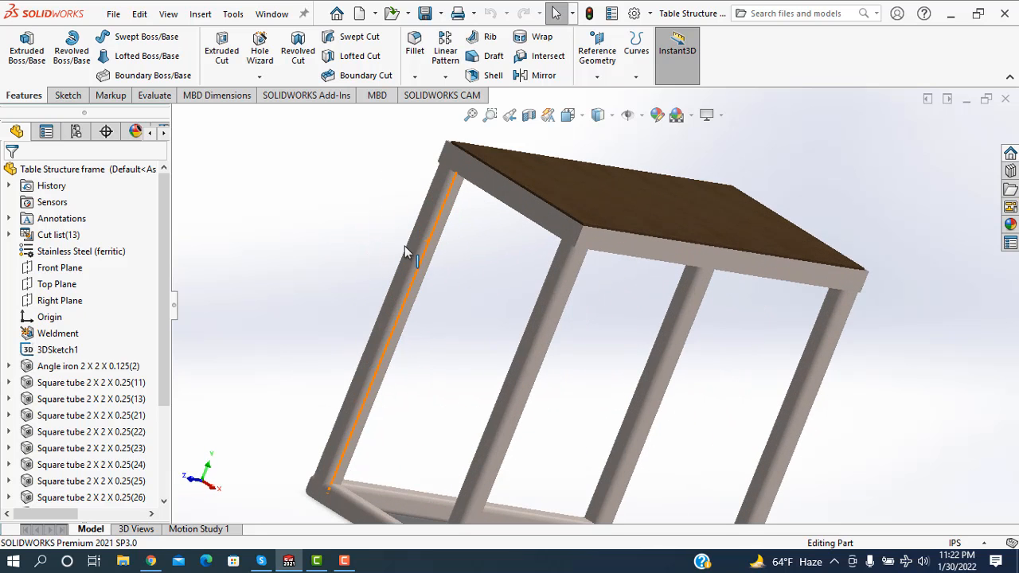
scroll(461, 299, "up", 4)
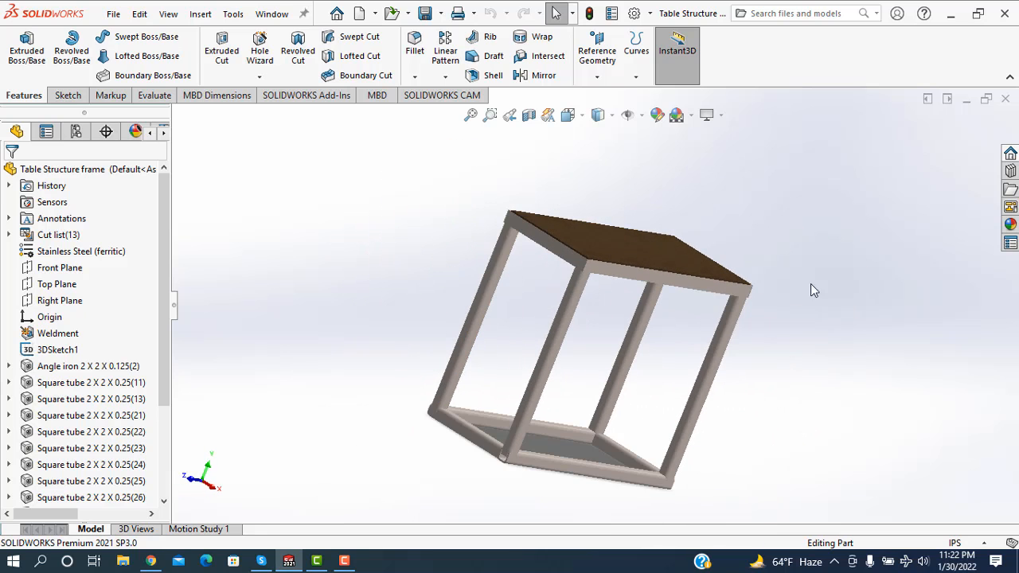
middle_click_drag(811, 284, 753, 385)
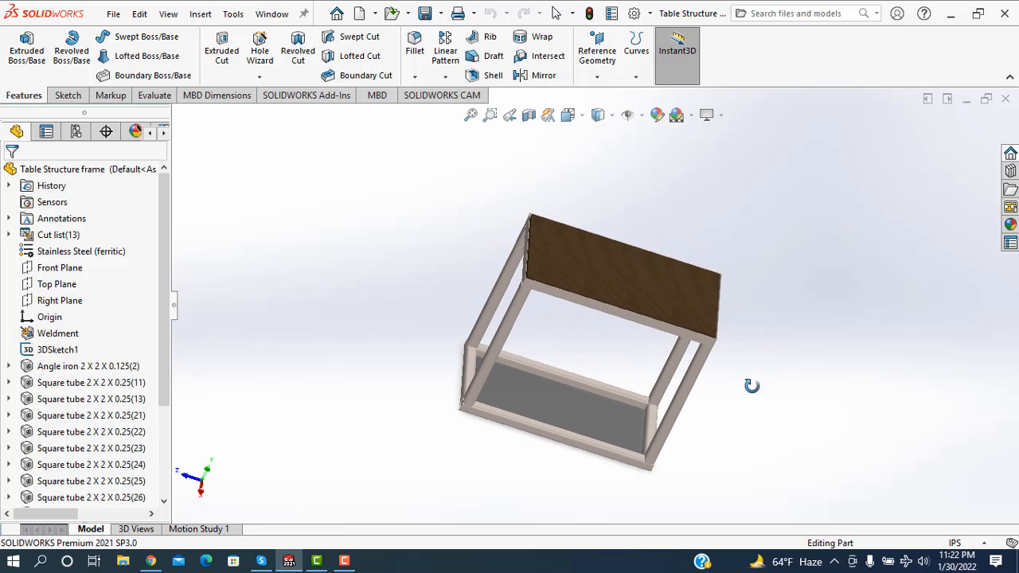
Create a new part document and start a 3D sketch in it.
left_click(113, 13)
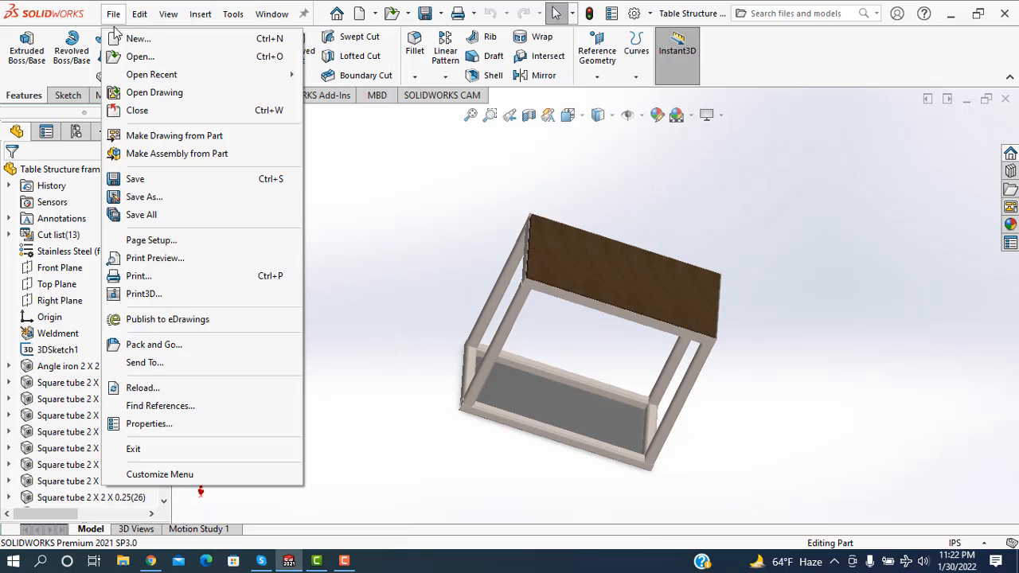
left_click(132, 38)
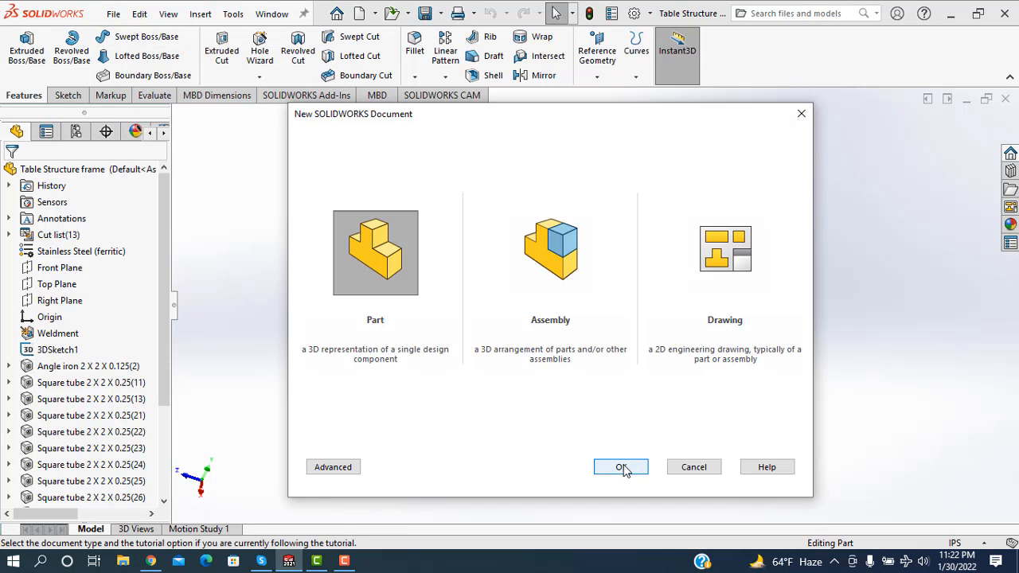
left_click(626, 471)
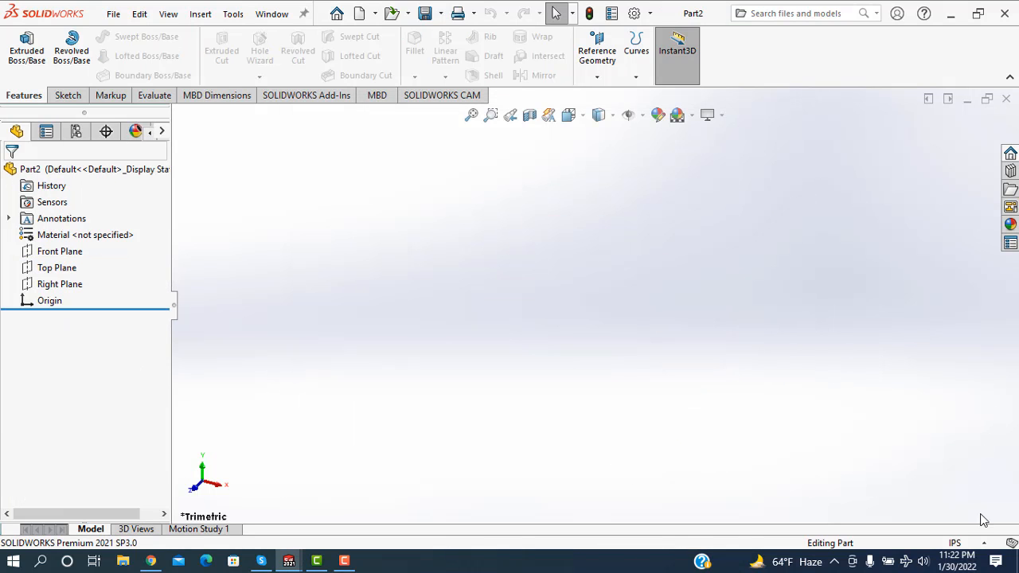
left_click(200, 14)
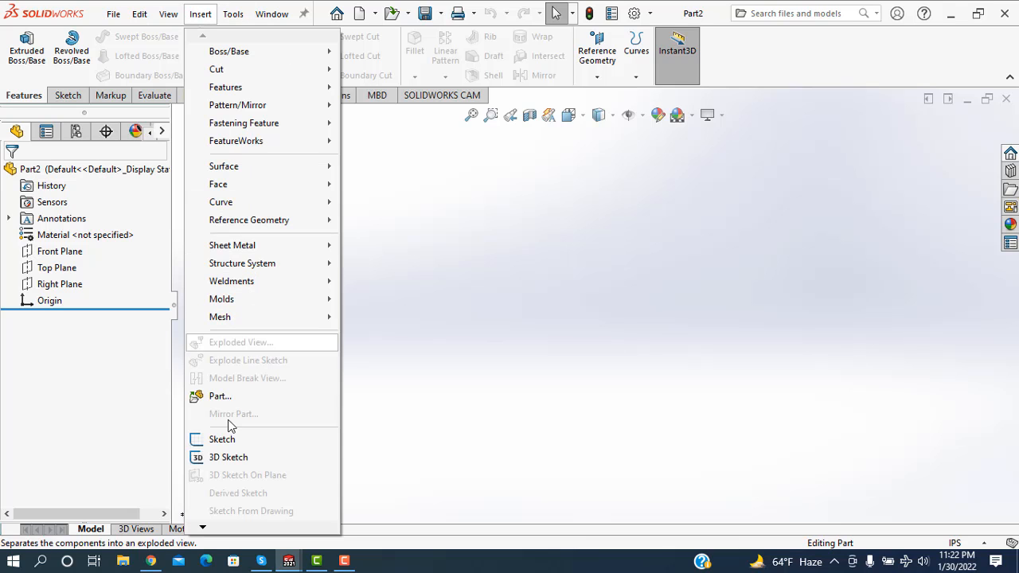
left_click(225, 460)
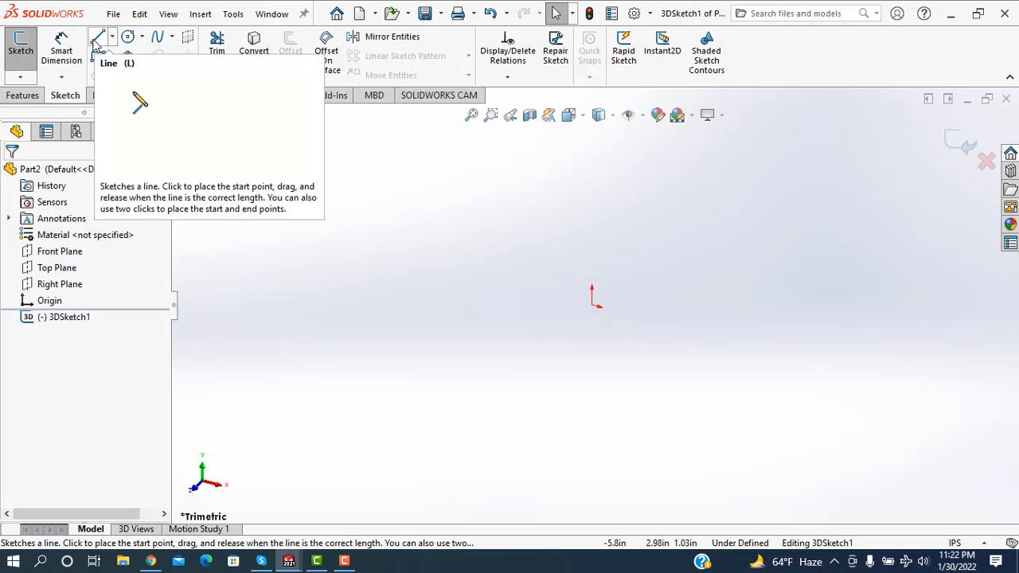
Sketch a vertical leg line about 2.45 in tall from the origin and a closed rectangular tabletop outline along Z and X from its upper end.
left_click(593, 305)
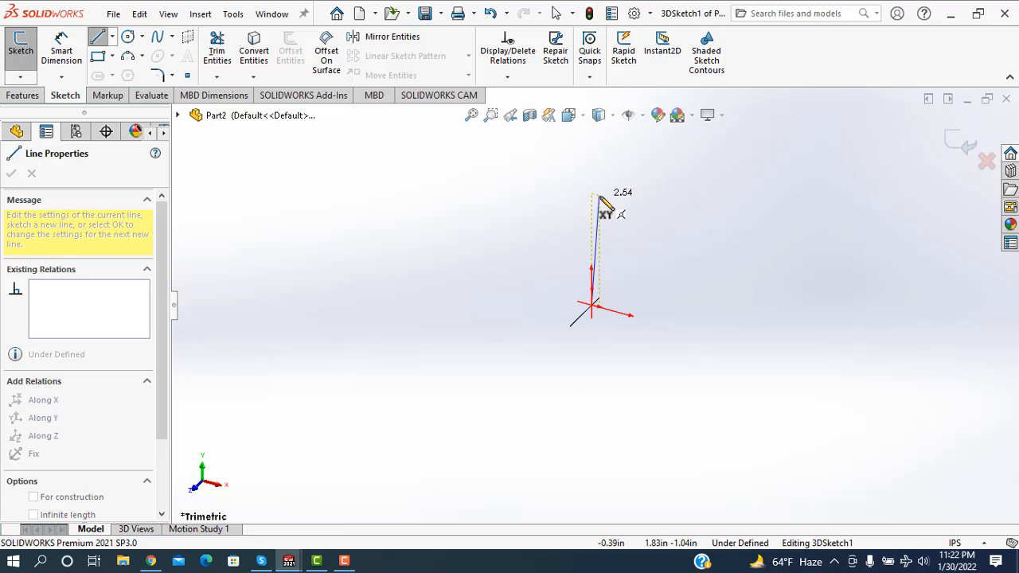
left_click(592, 196)
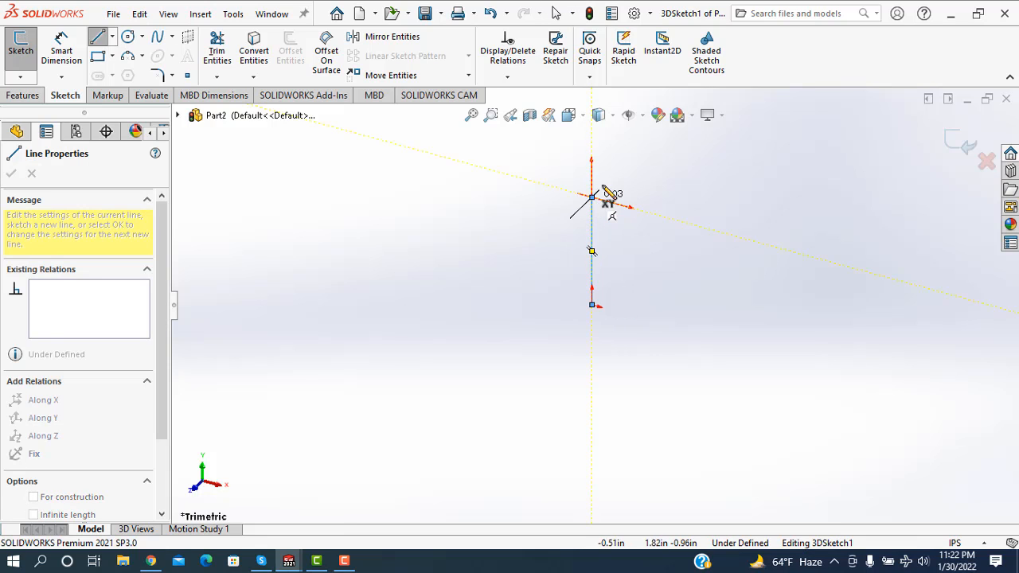
left_click(647, 145)
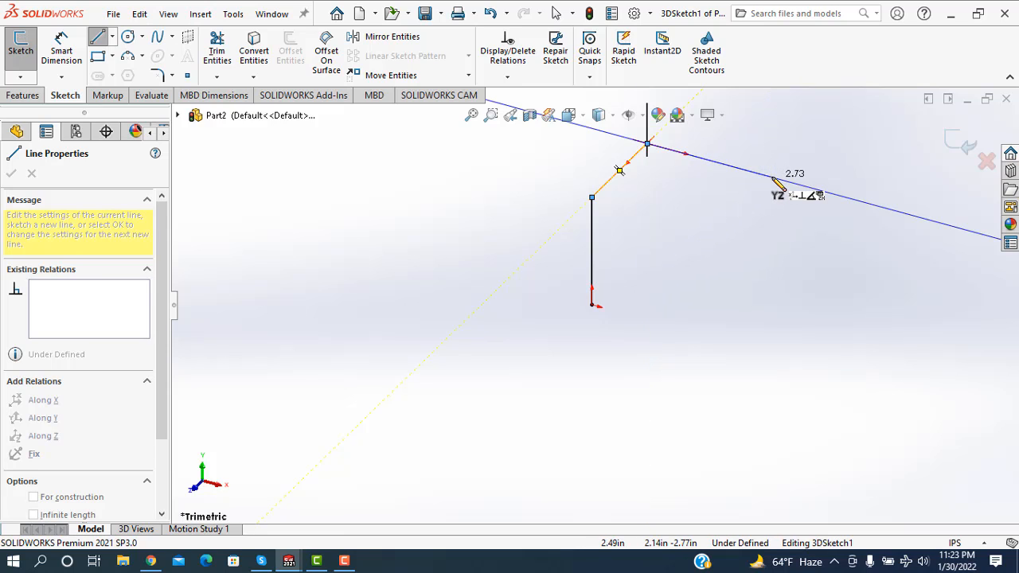
left_click(771, 178)
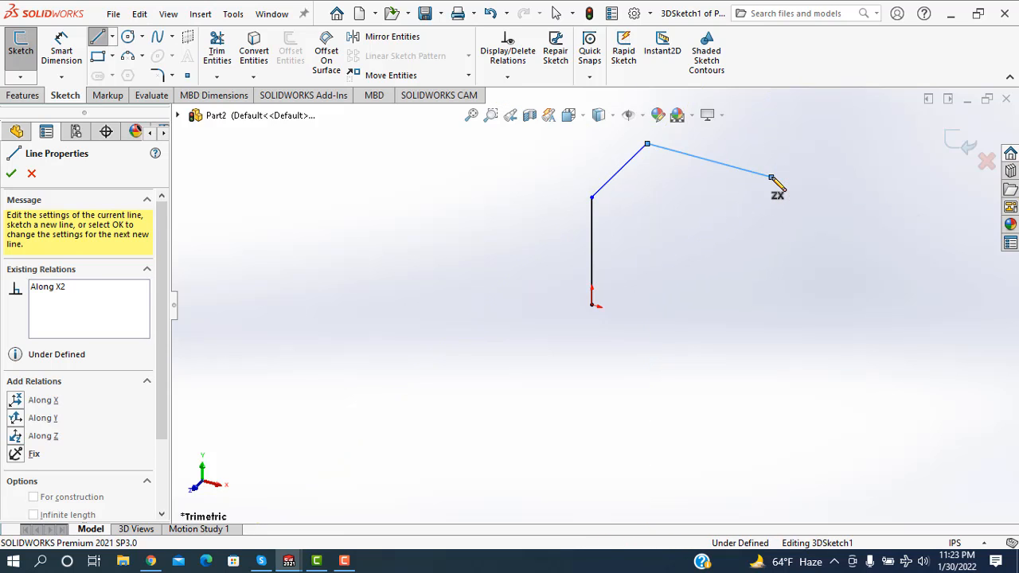
left_click(715, 233)
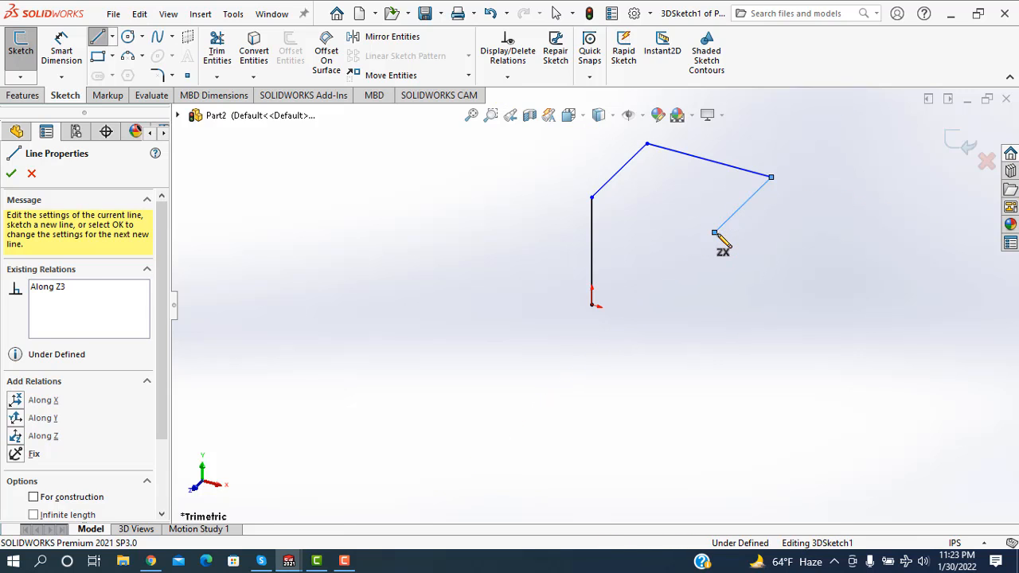
left_click(592, 199)
right_click(592, 198)
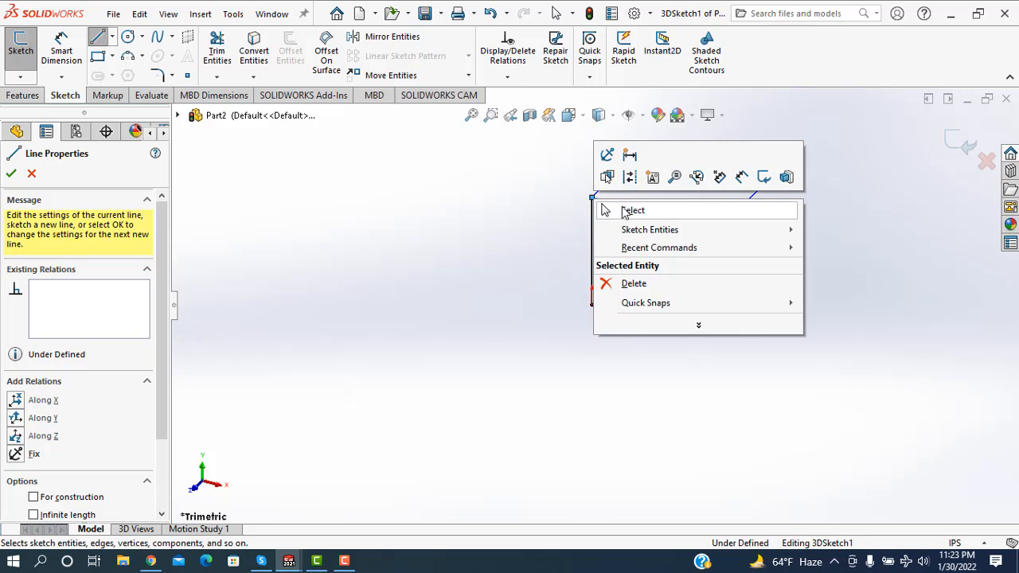
left_click(621, 210)
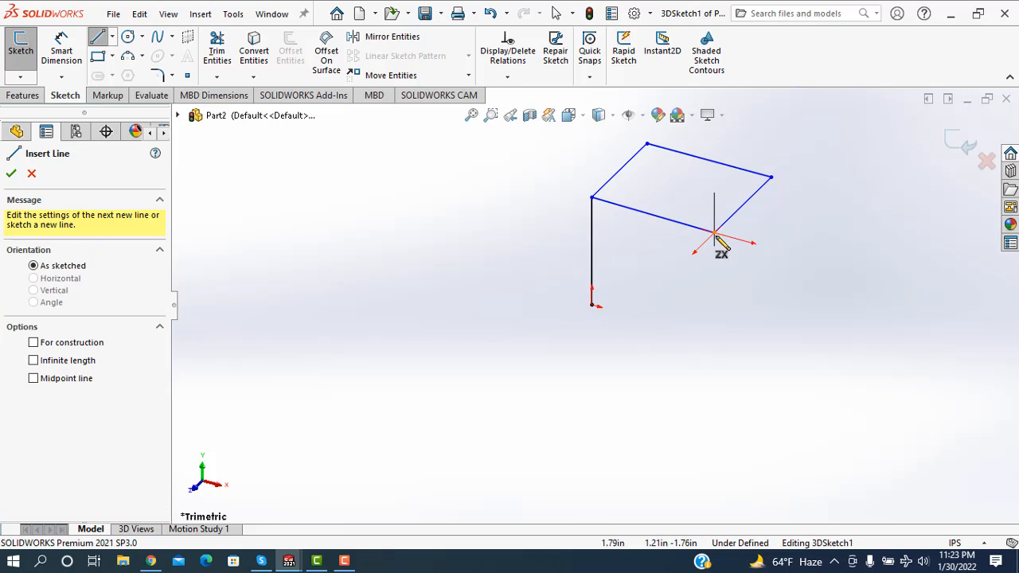
Sketch vertical leg lines about 2 to 2.9 in long down from the three remaining corners of the tabletop outline.
left_click(714, 234)
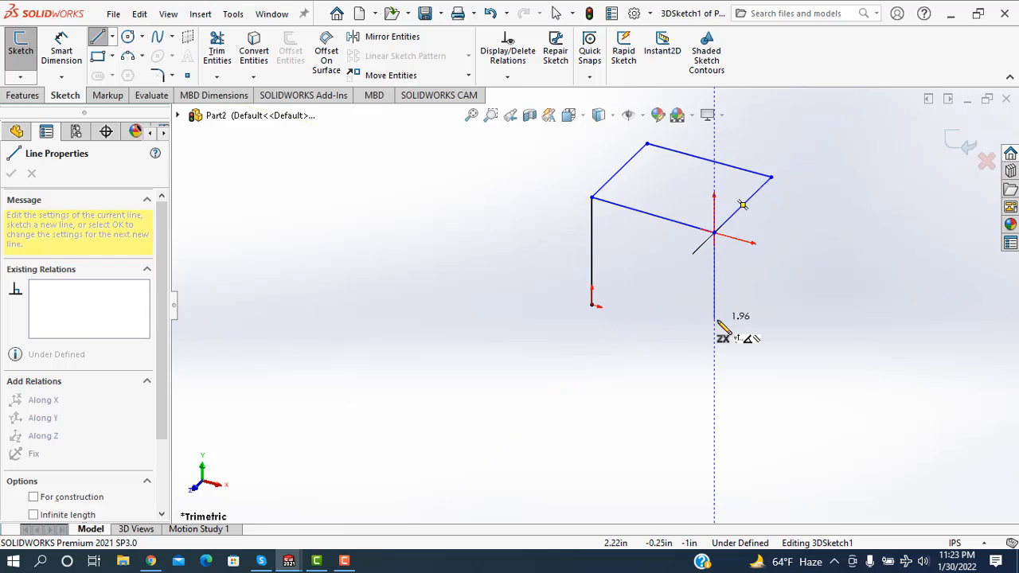
left_click(714, 320)
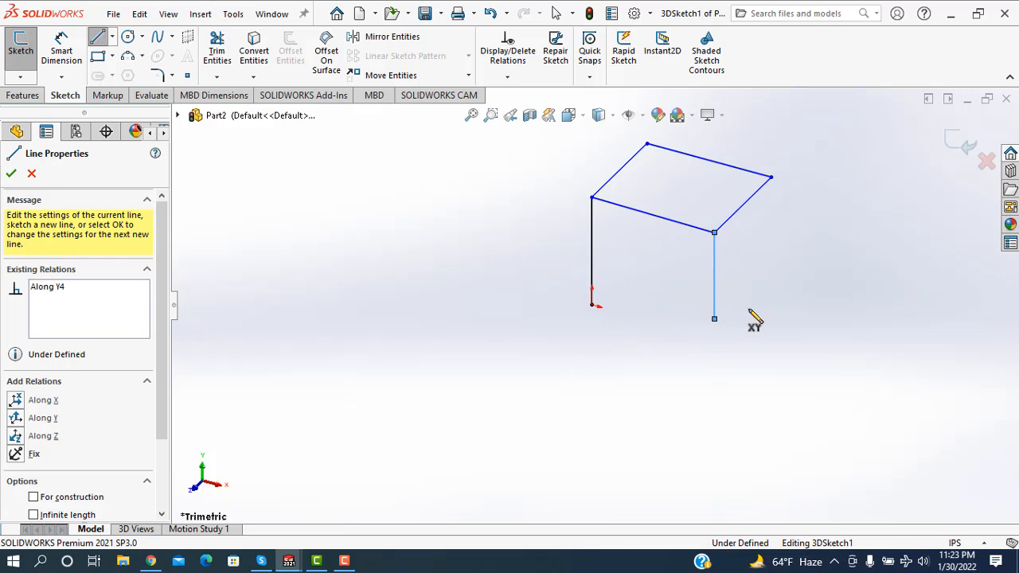
right_click(716, 277)
left_click(782, 284)
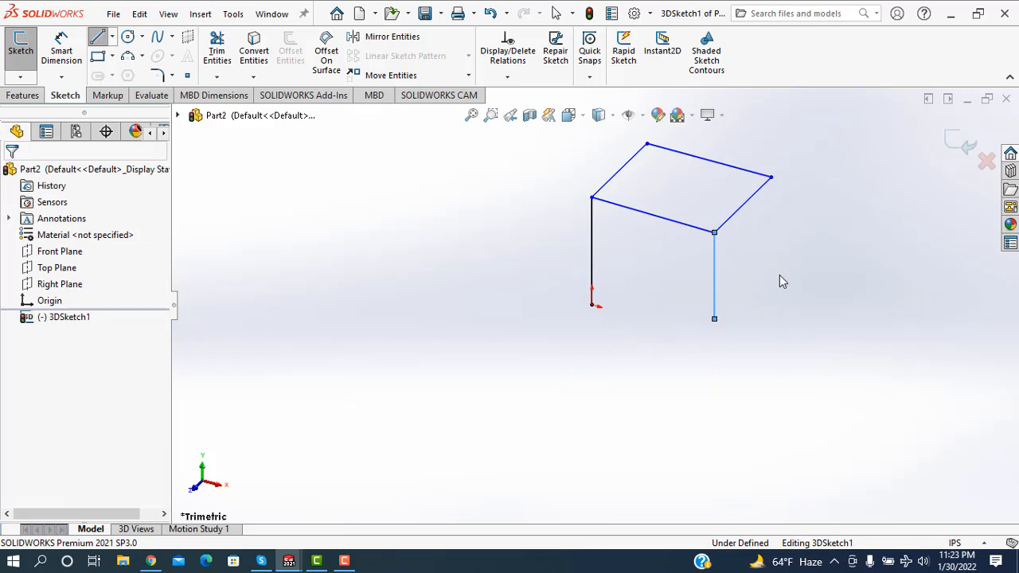
left_click(770, 176)
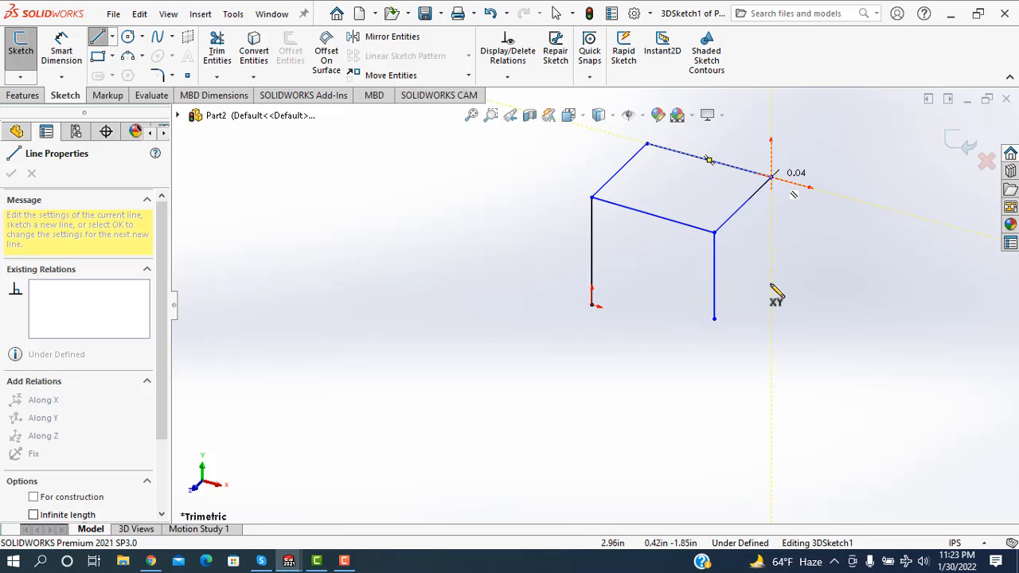
left_click(771, 285)
right_click(771, 285)
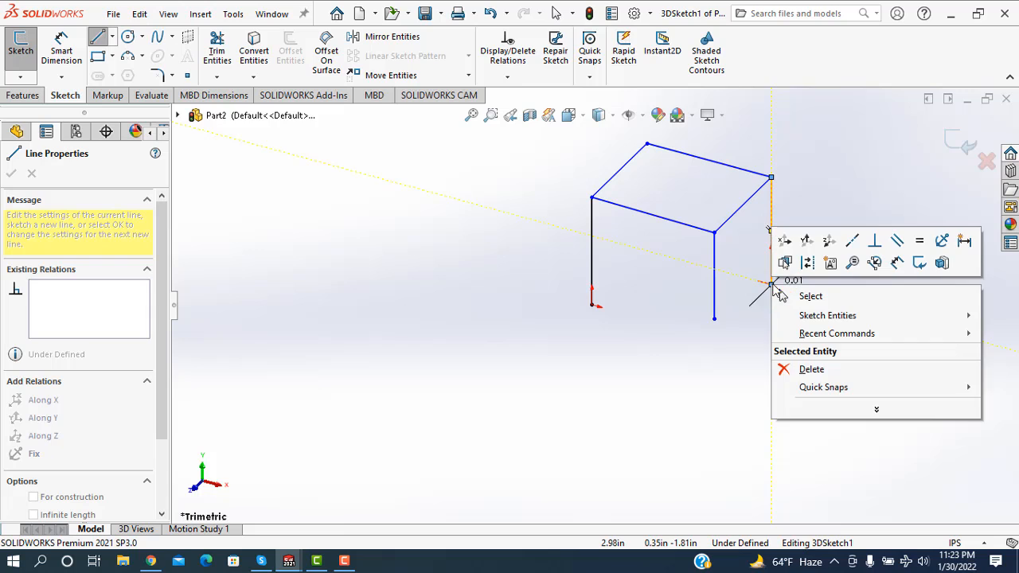
left_click(796, 294)
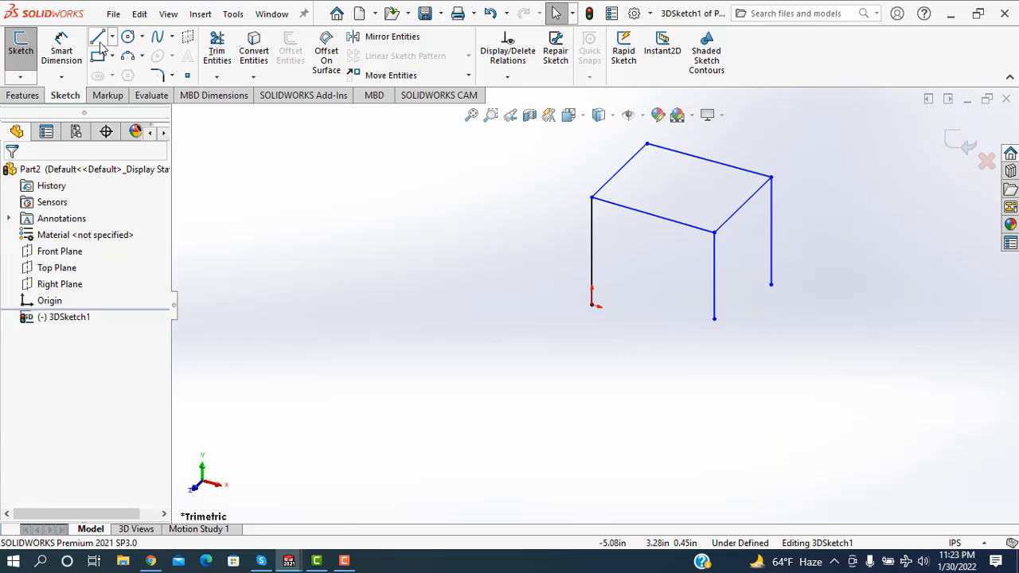
left_click(647, 145)
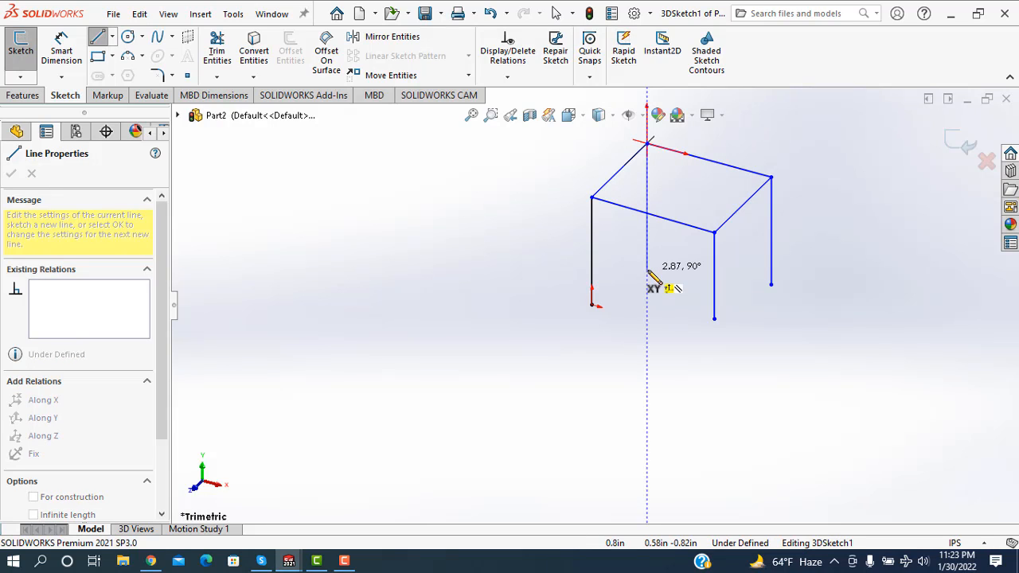
left_click(647, 271)
right_click(649, 275)
left_click(681, 280)
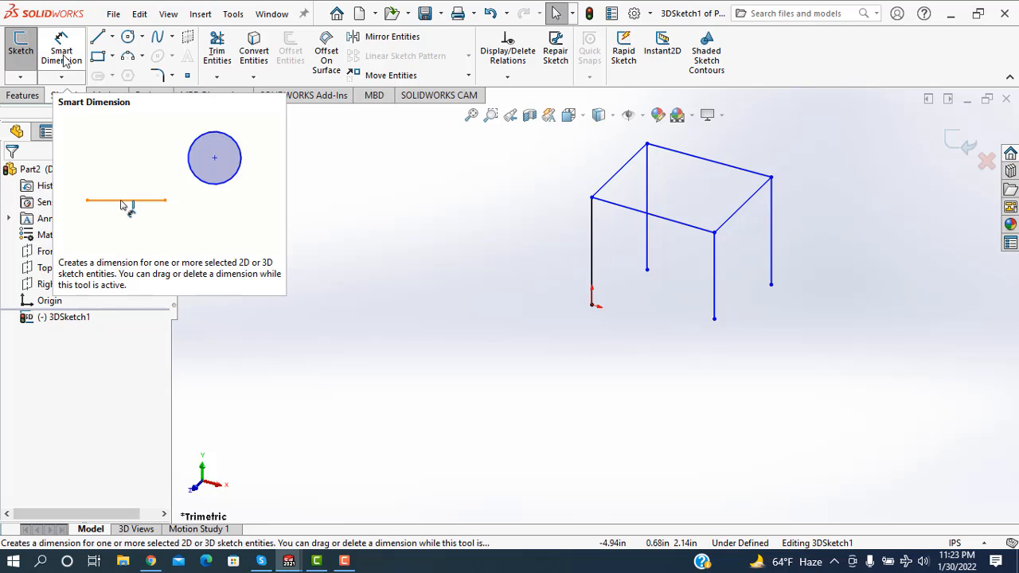
Dimension the leg line that rises from the origin to 30 in.
left_click(63, 60)
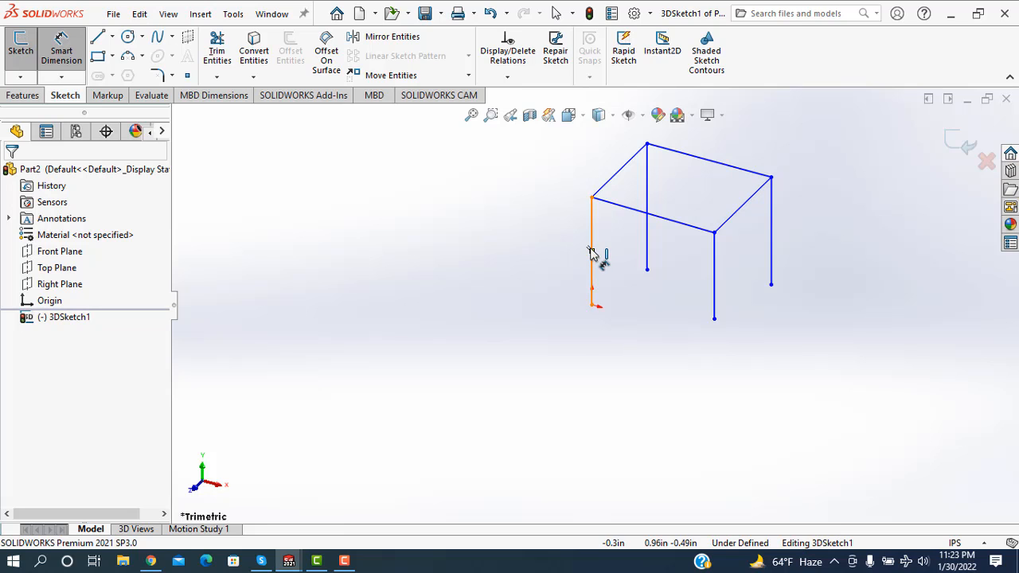
left_click(589, 271)
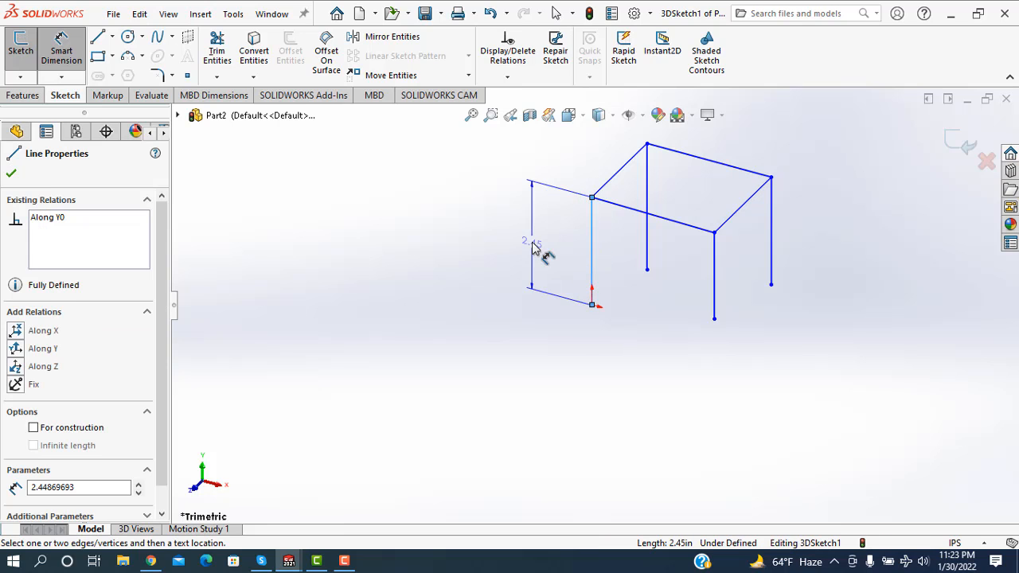
left_click(533, 248)
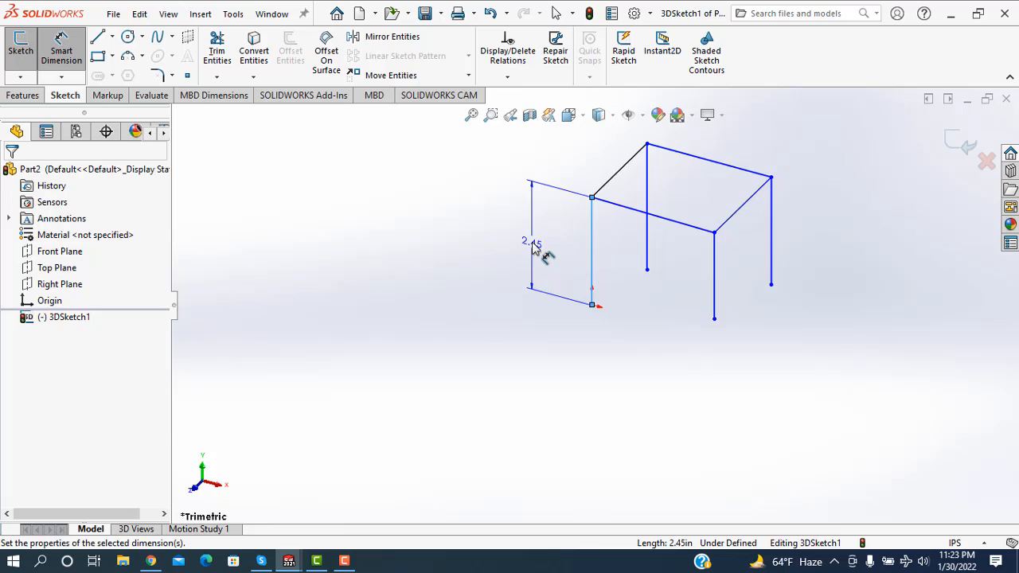
type("30")
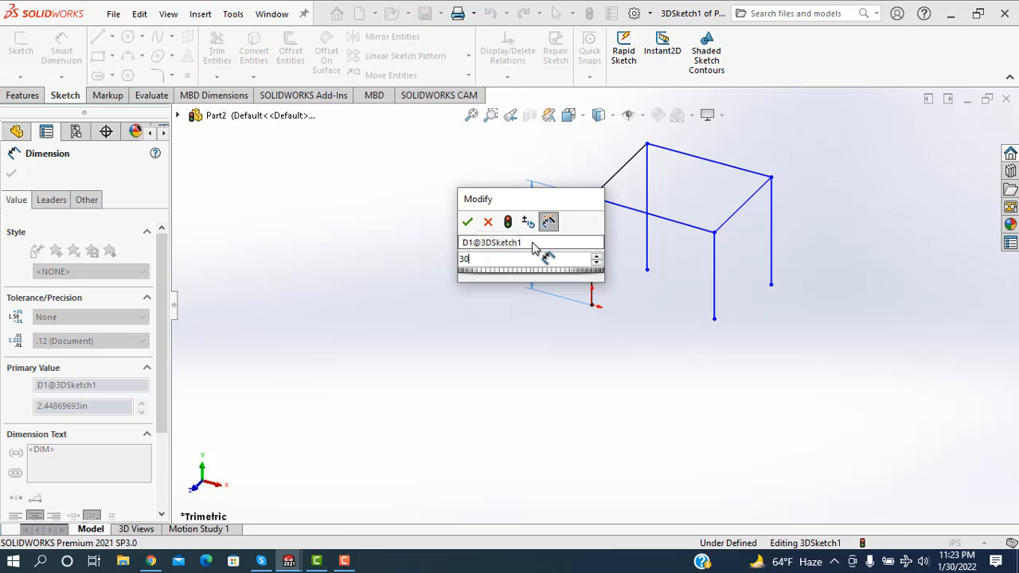
key("Return")
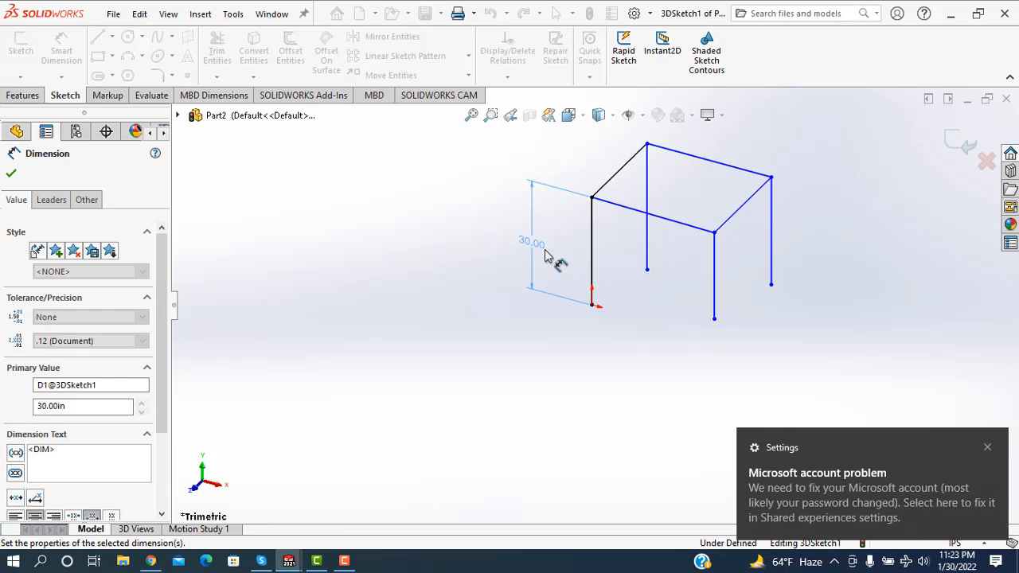
Dimension the front and rear leg lines at the end of the table away from the origin to 30 in each.
left_click(745, 284)
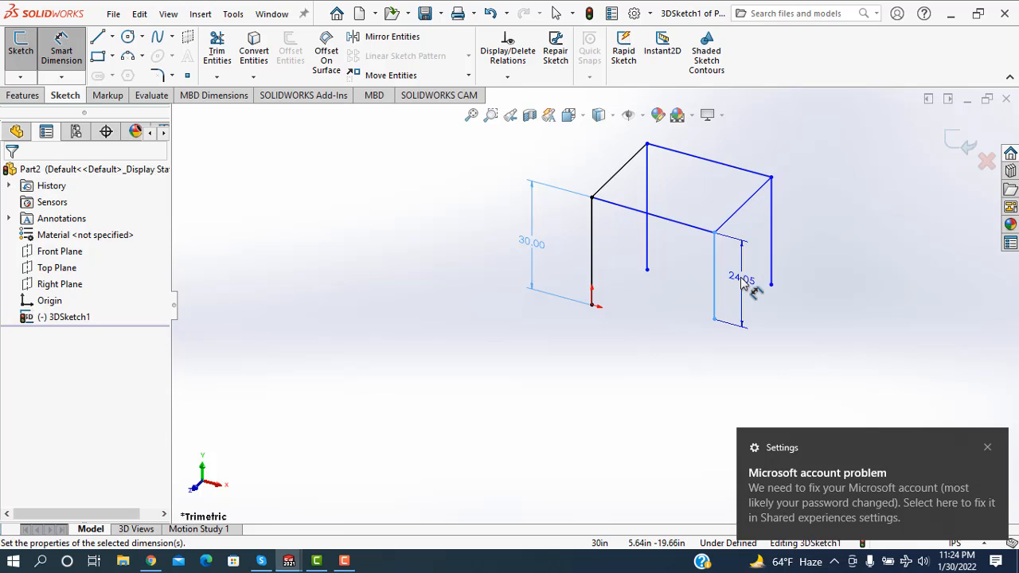
left_click(744, 284)
type("30")
key("Return")
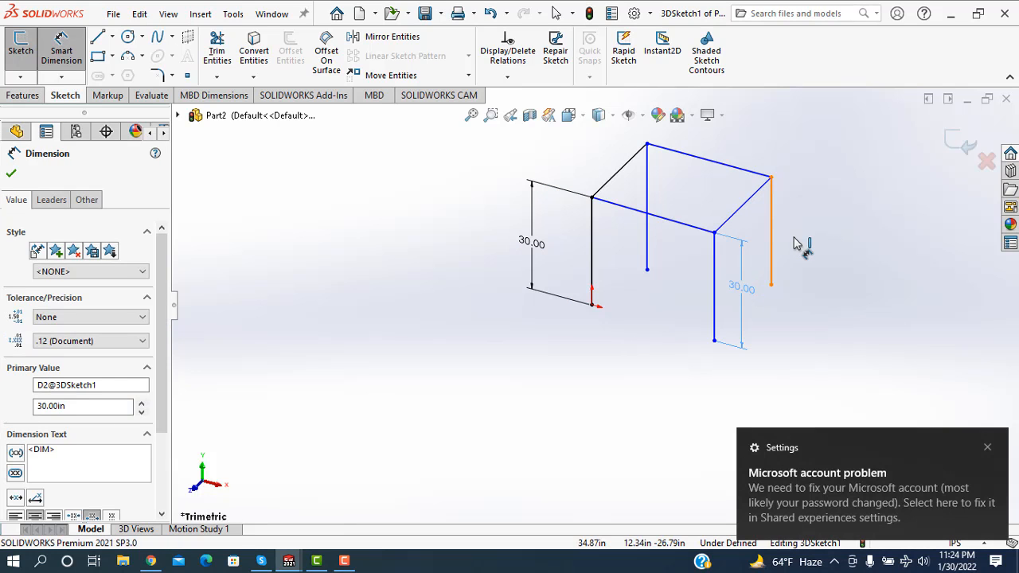
left_click(774, 251)
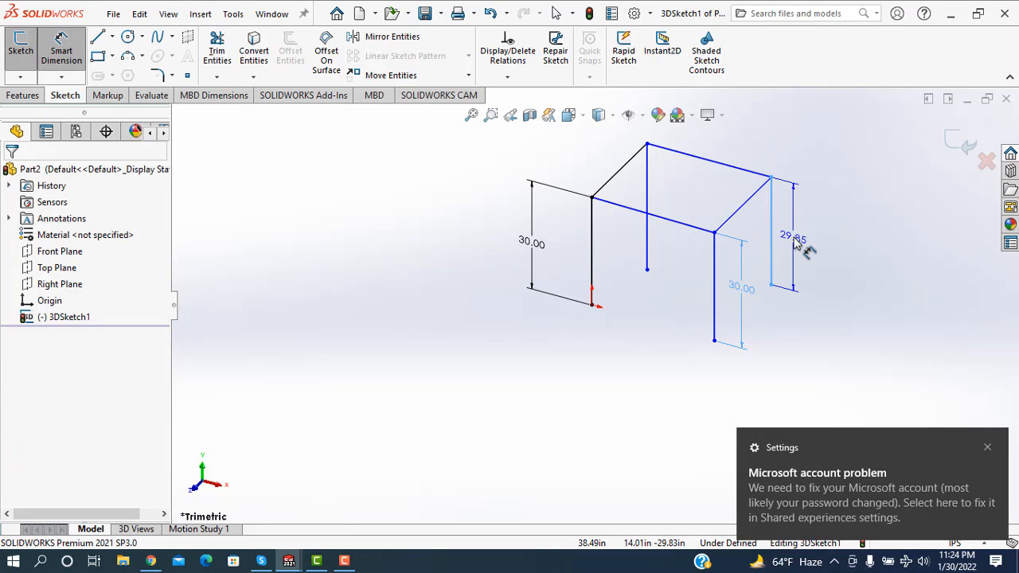
left_click(796, 245)
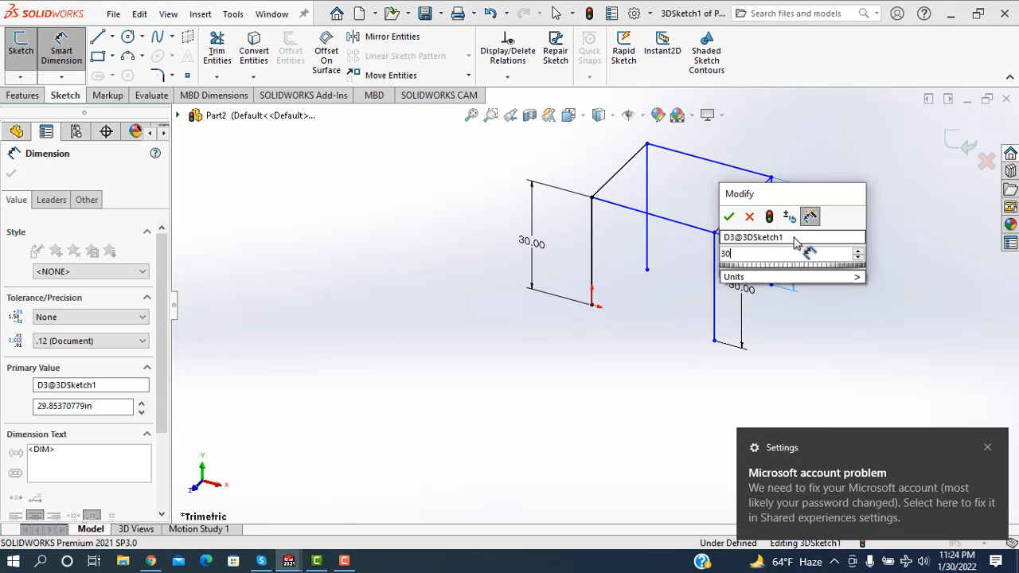
key("Return")
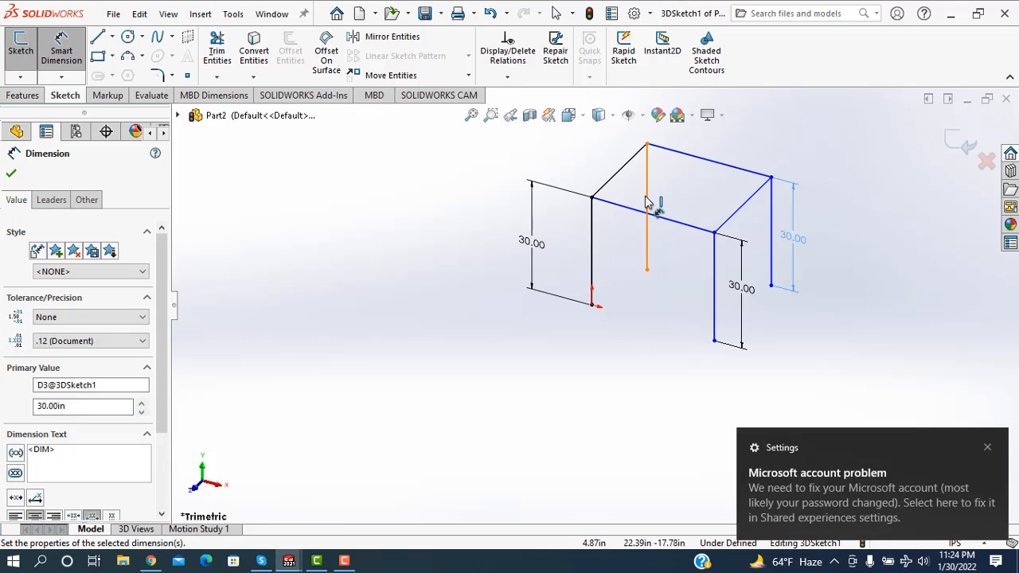
Dimension the remaining leg line, at the rear on the origin's end of the table, to 30 in.
left_click(648, 205)
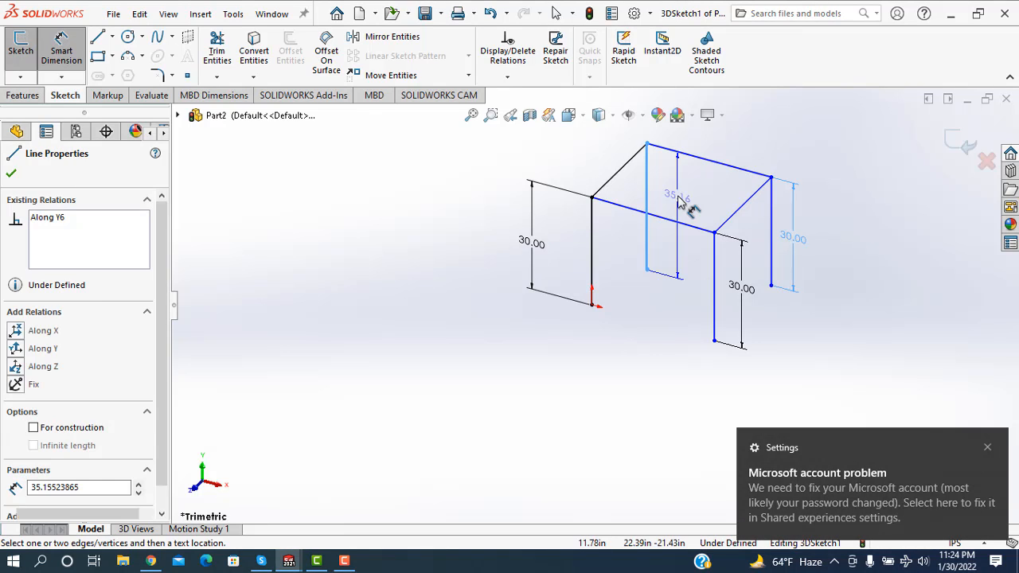
key("Escape")
left_click(678, 201)
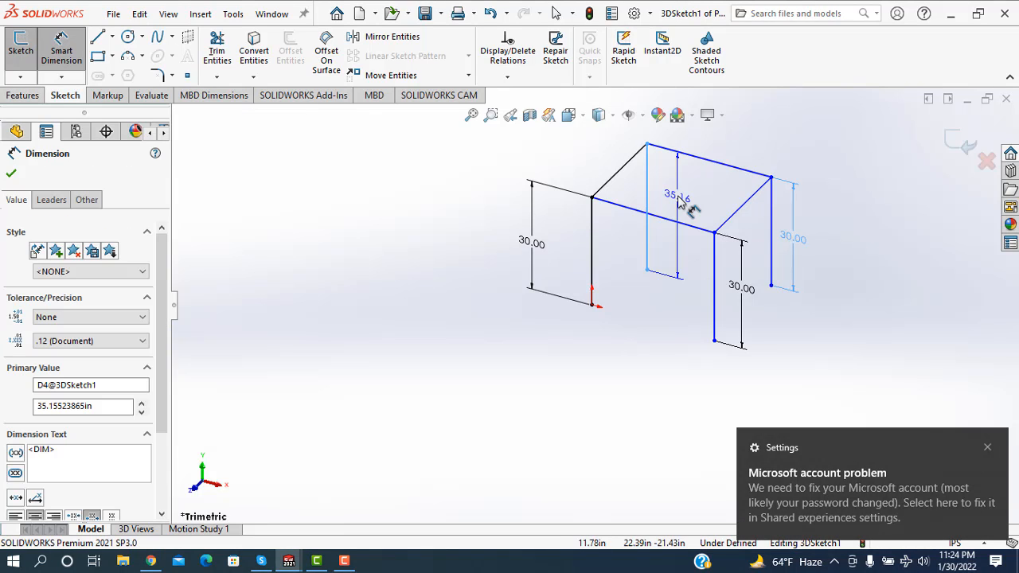
type("30")
key("Return")
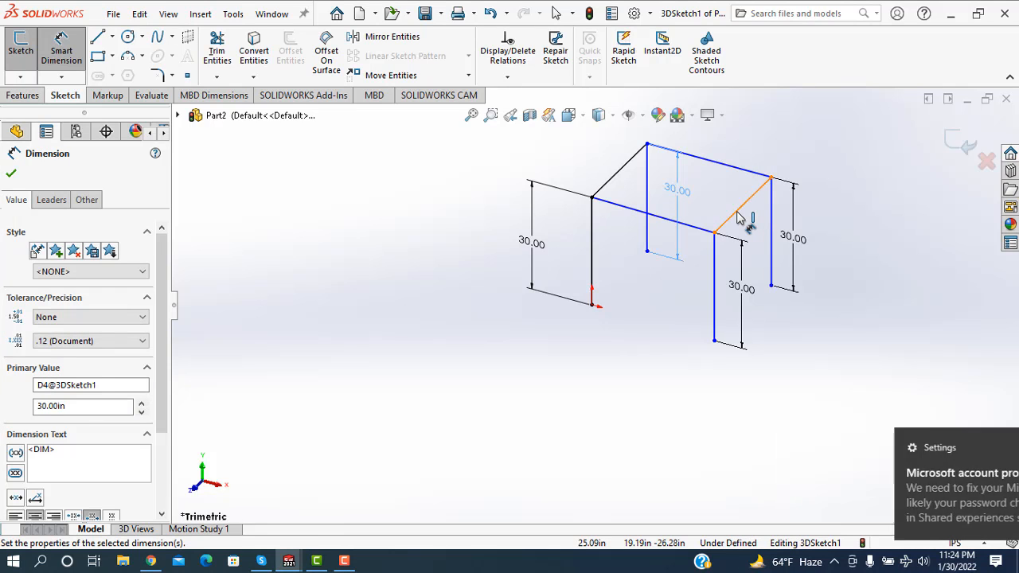
Dimension the tabletop edge along Z at the end away from the origin to 36 in.
left_click(760, 233)
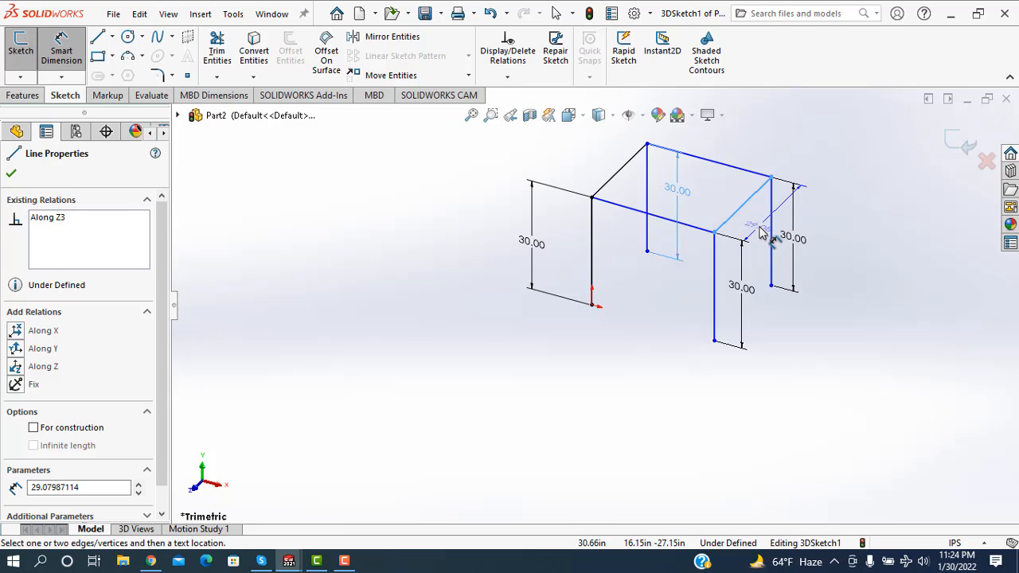
left_click(760, 232)
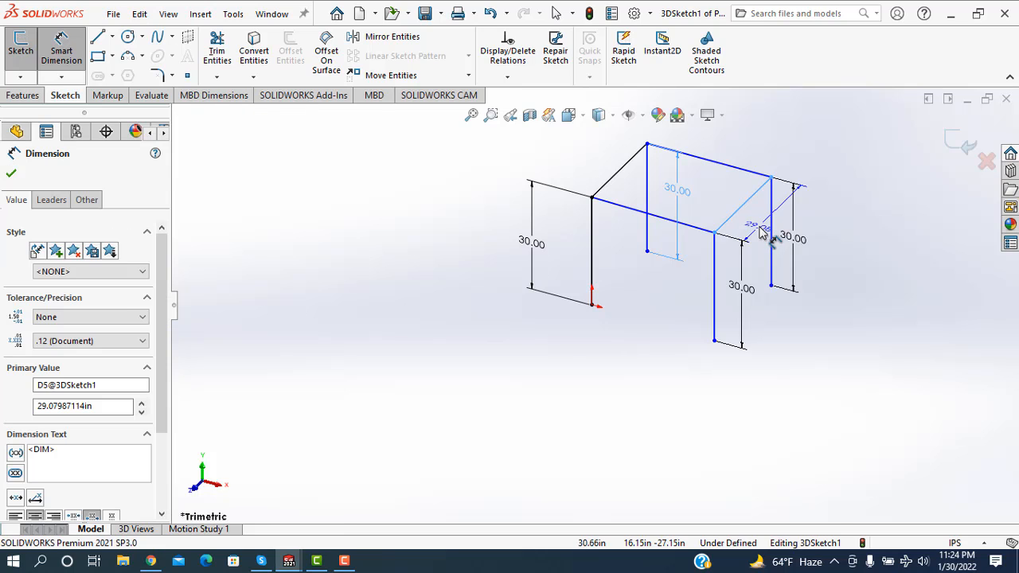
left_click(760, 232)
type("30")
key("Return")
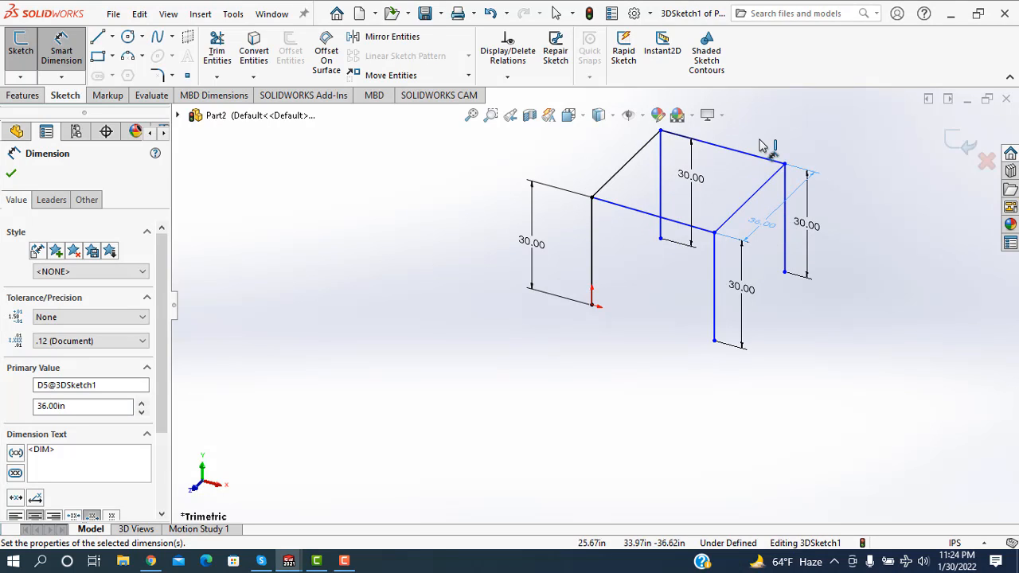
left_click(595, 170)
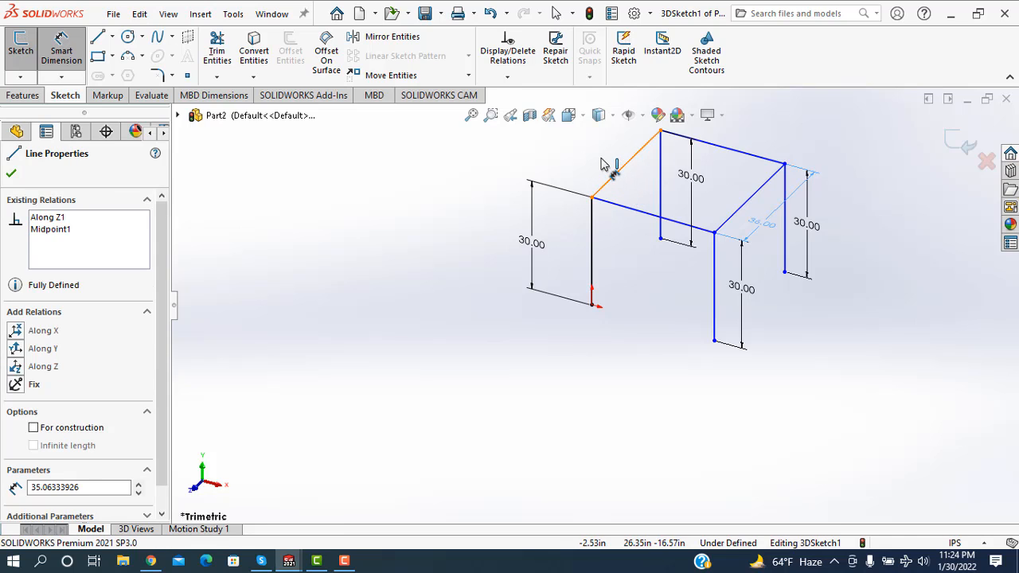
left_click(603, 161)
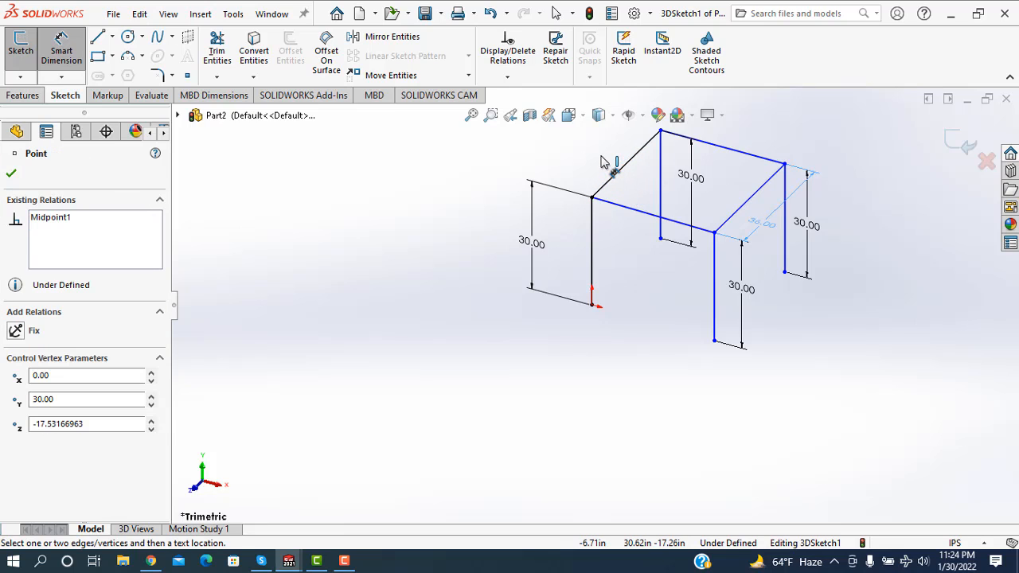
left_click(11, 175)
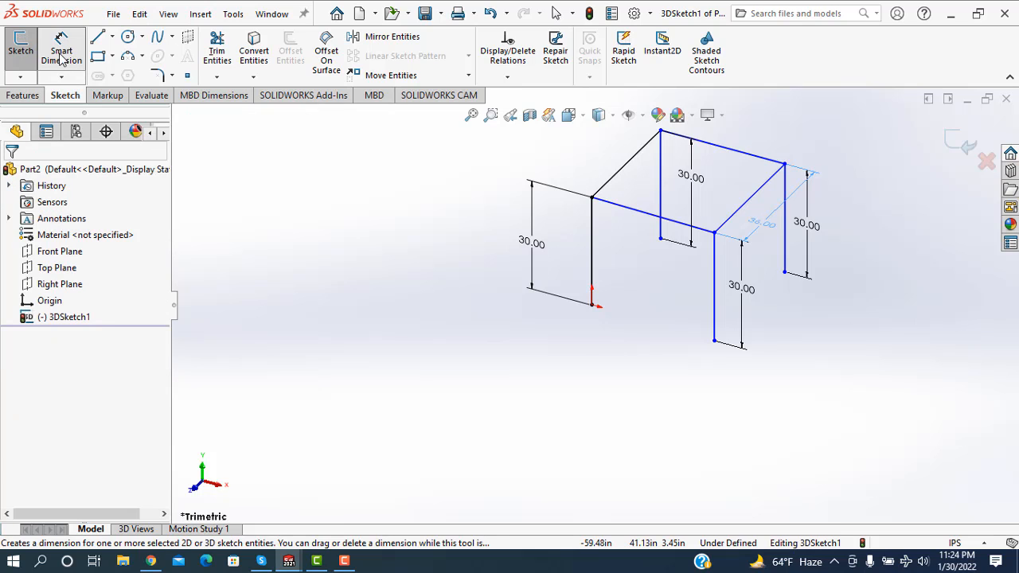
Dimension the tabletop edge along Z that starts above the origin to 36 in.
left_click(62, 56)
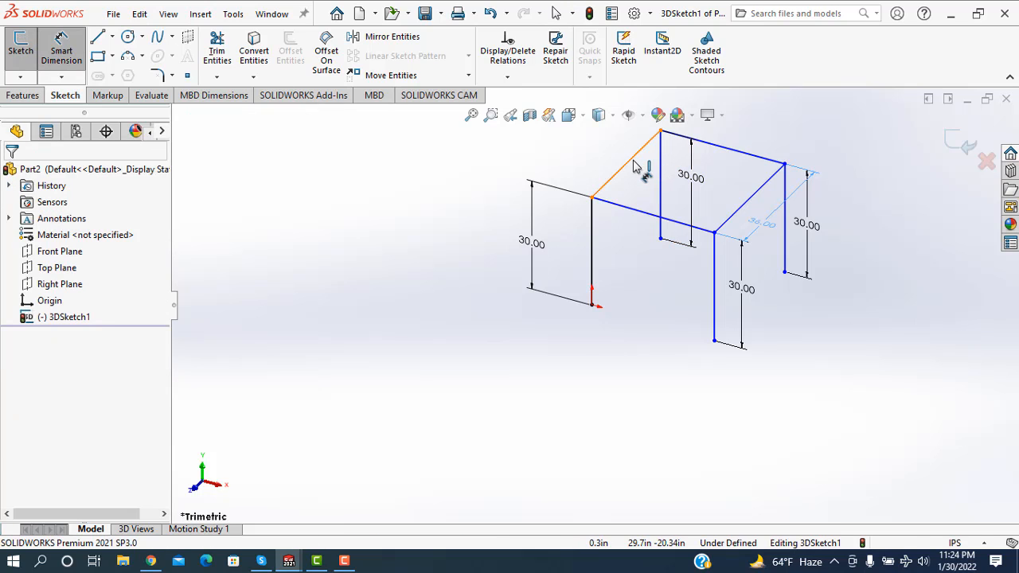
left_click(603, 160)
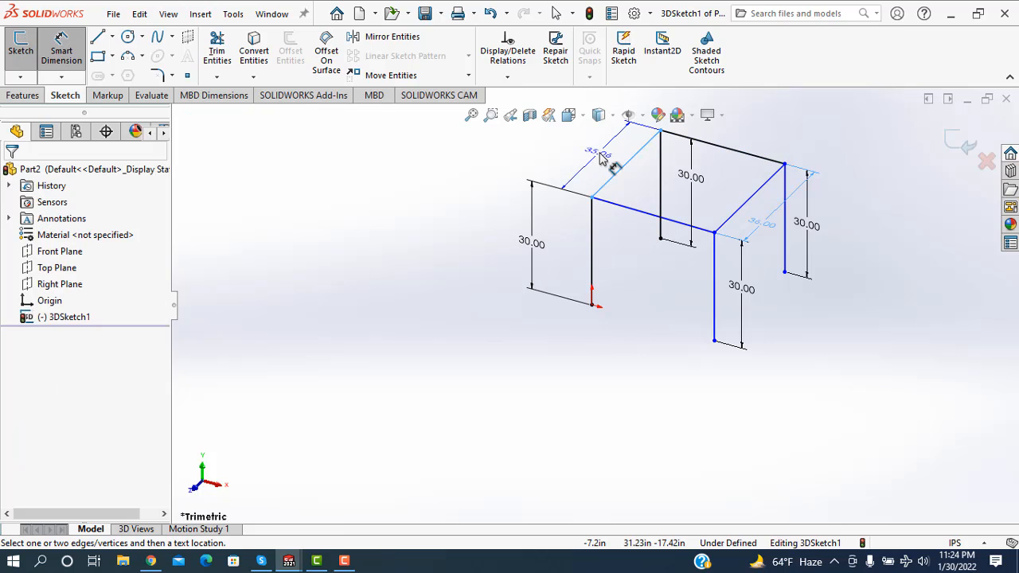
left_click(602, 159)
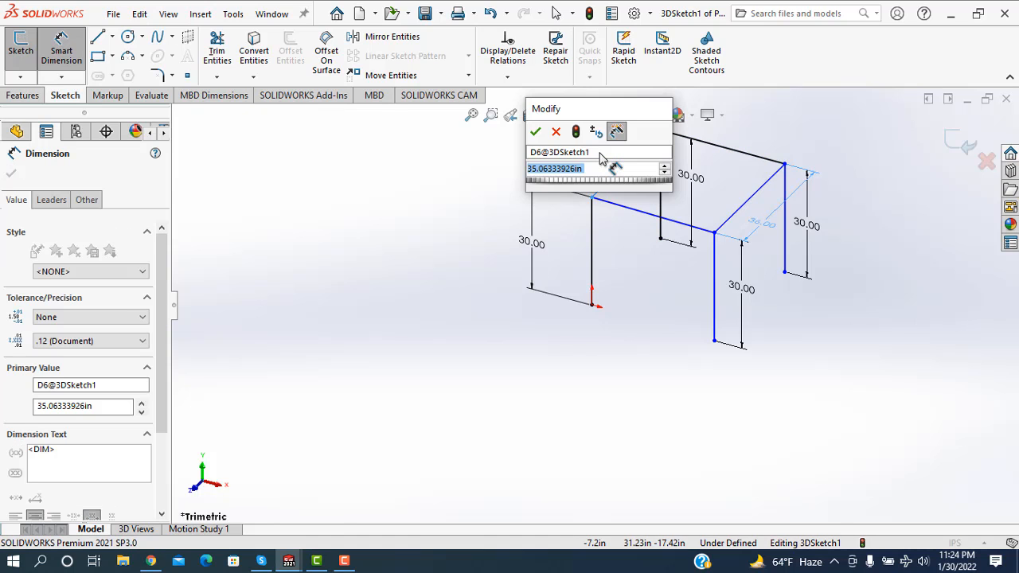
type("36")
key("Return")
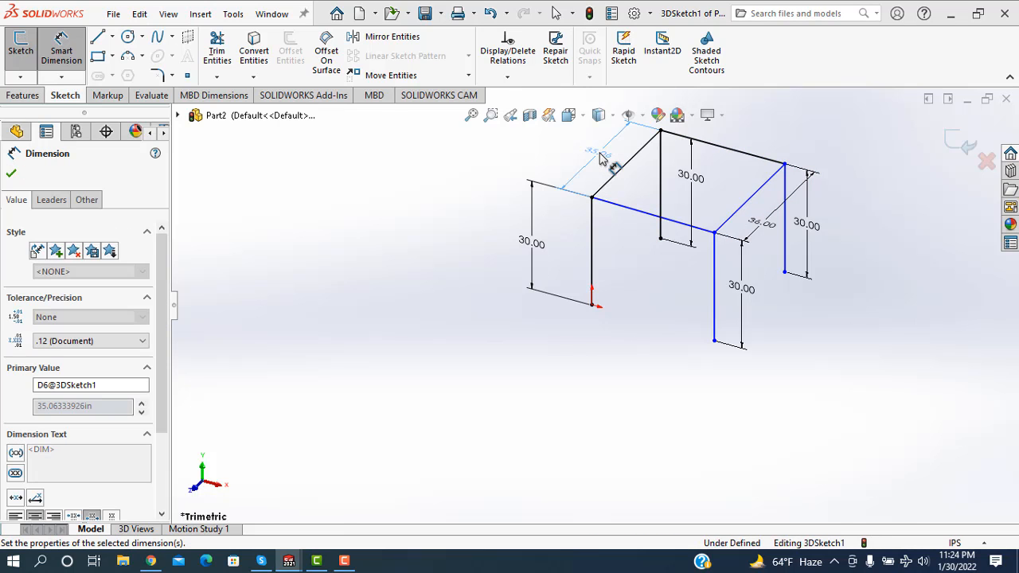
Dimension the rear tabletop edge along X to 18 in.
left_click(740, 137)
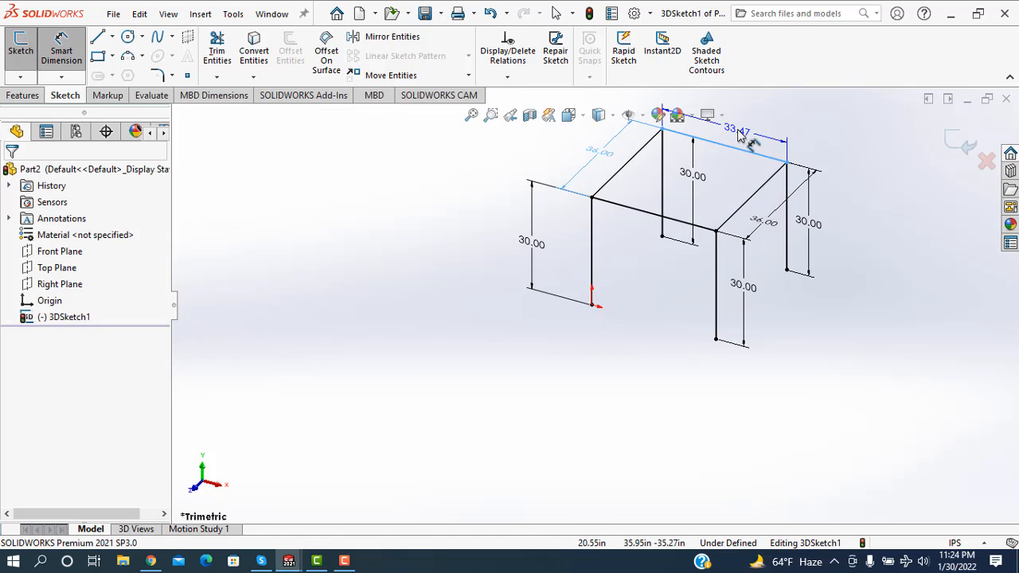
left_click(739, 137)
type("1")
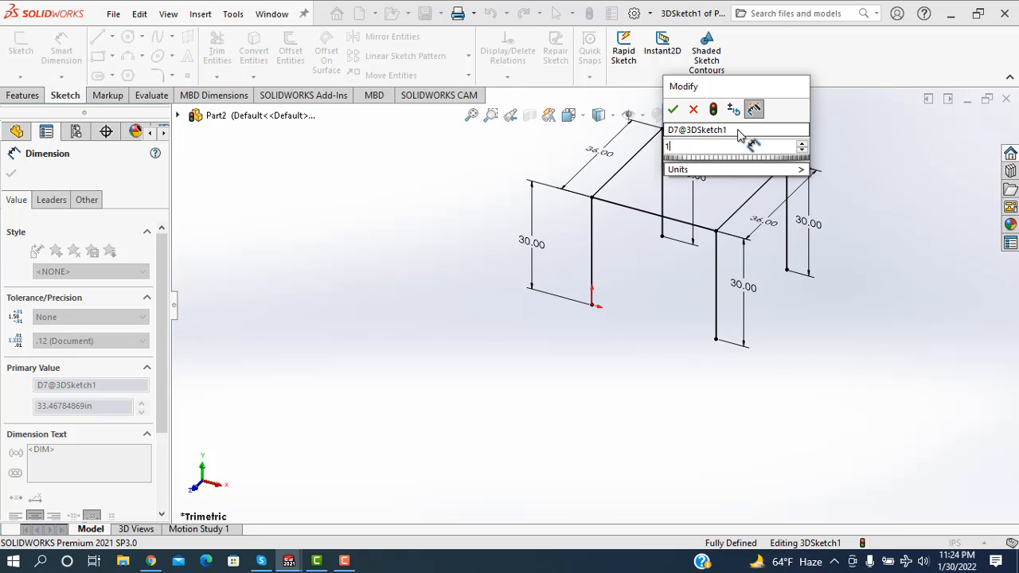
type("8")
key("Return")
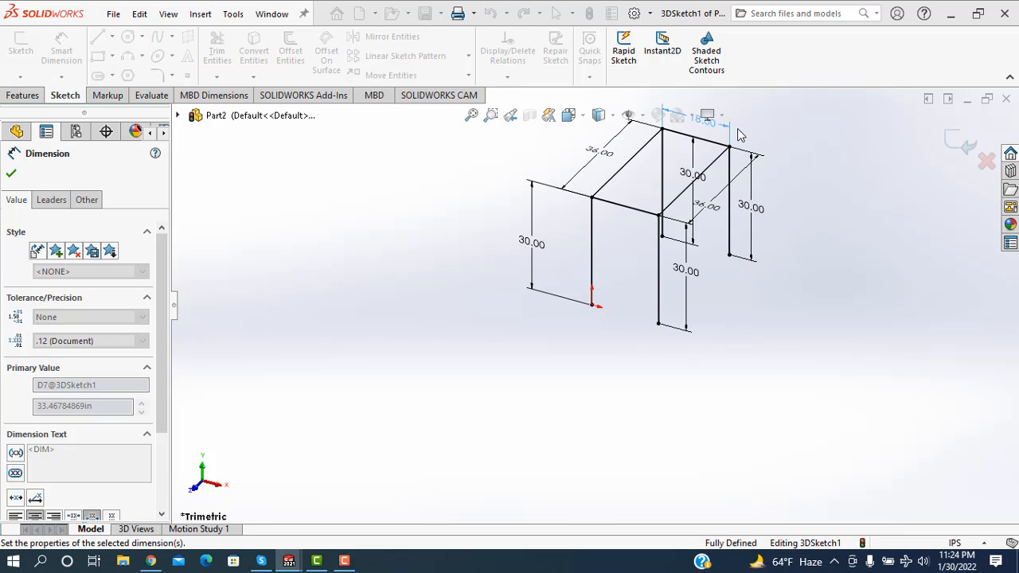
Try to dimension the front tabletop edge along X as well.
left_click(620, 208)
left_click(617, 229)
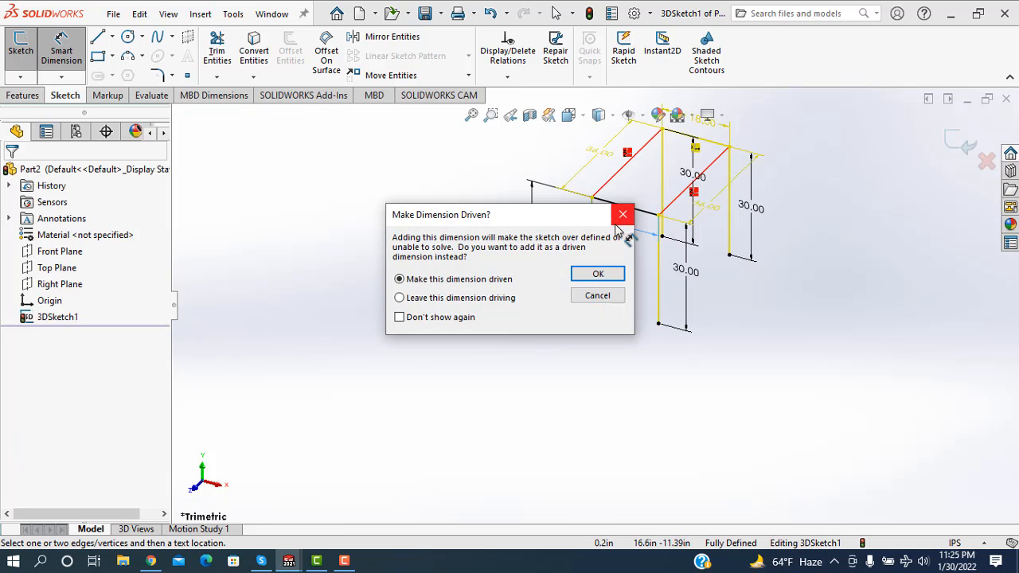
key("Return")
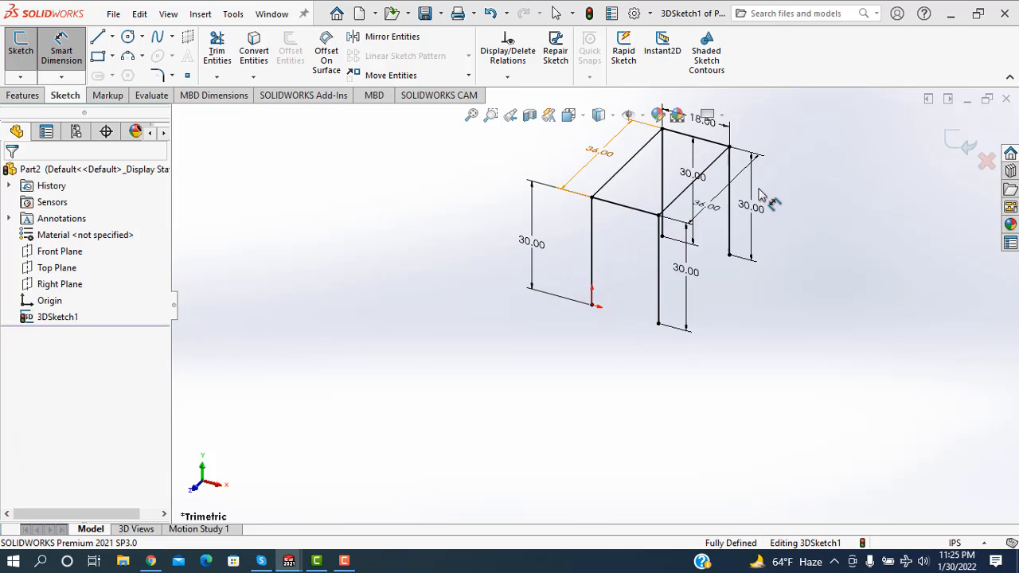
Sketch bottom rail lines from the origin along X to the neighbouring leg's lower end and from there along Z to the rear leg's lower end.
left_click(98, 38)
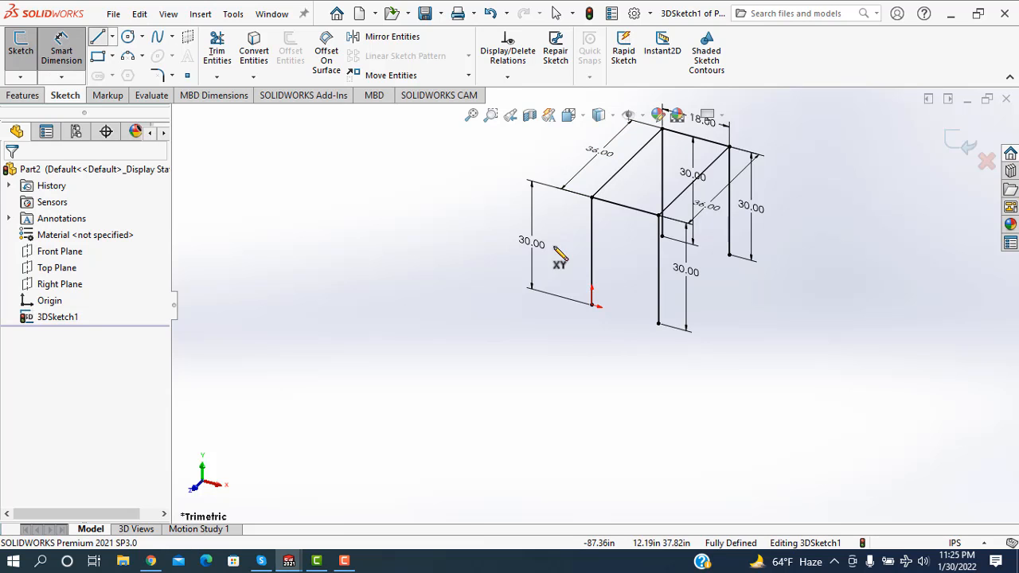
left_click(591, 305)
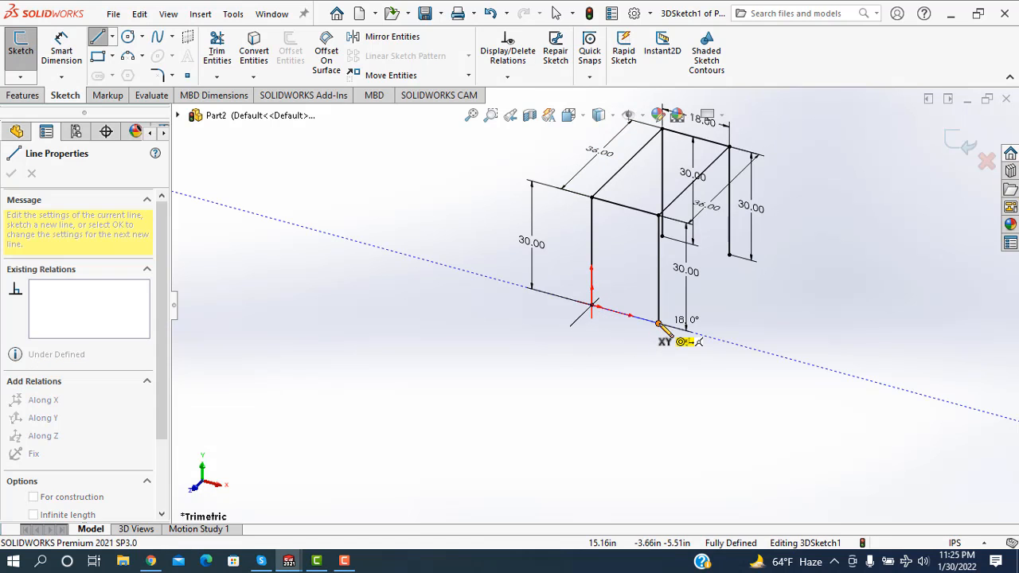
left_click(659, 325)
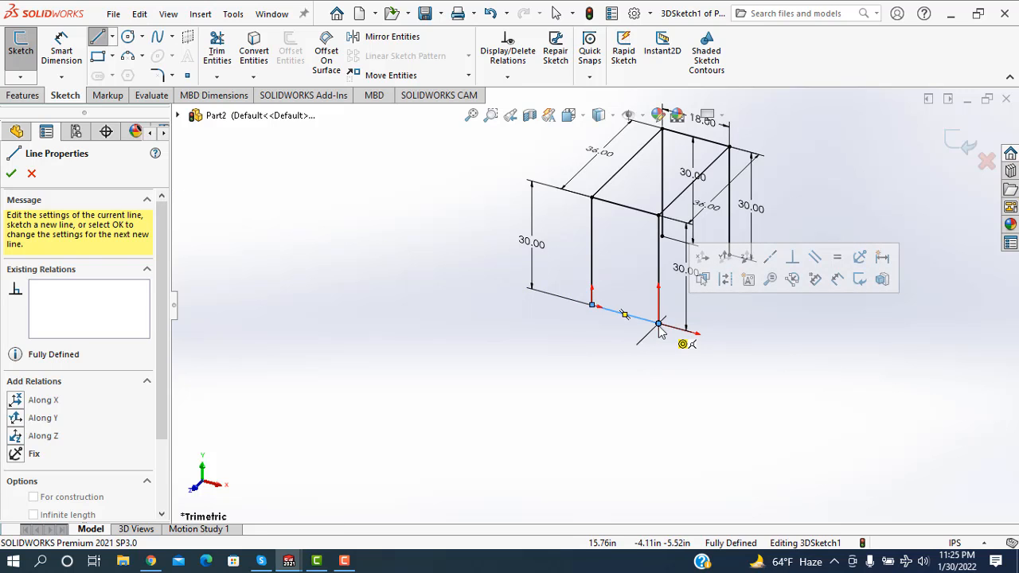
left_click(91, 38)
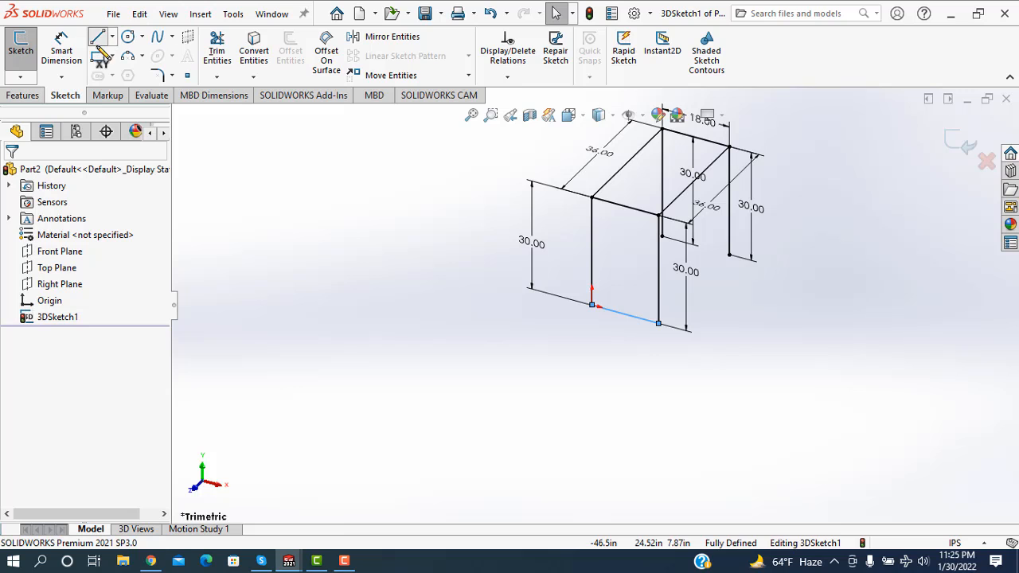
left_click(659, 322)
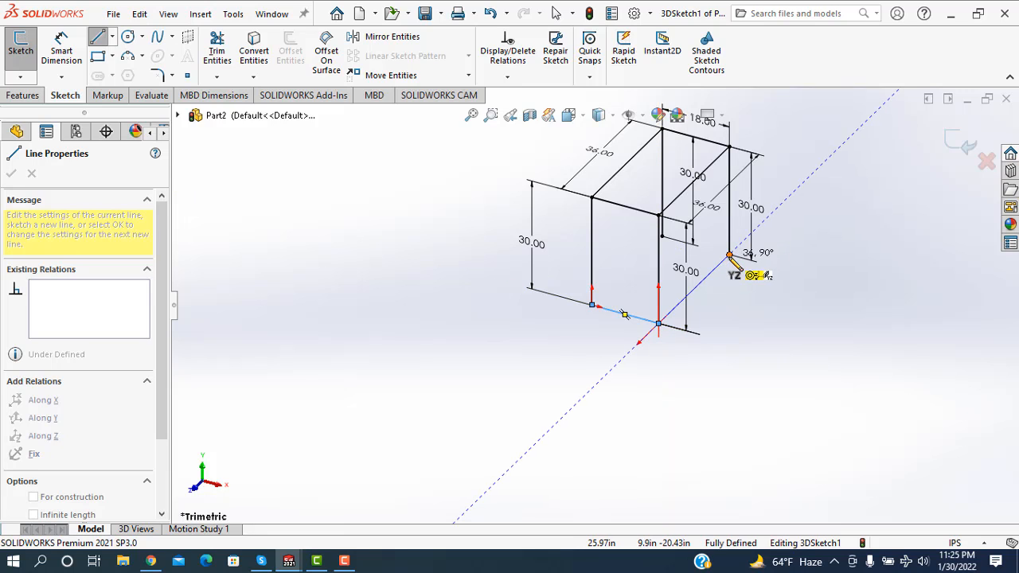
left_click(729, 256)
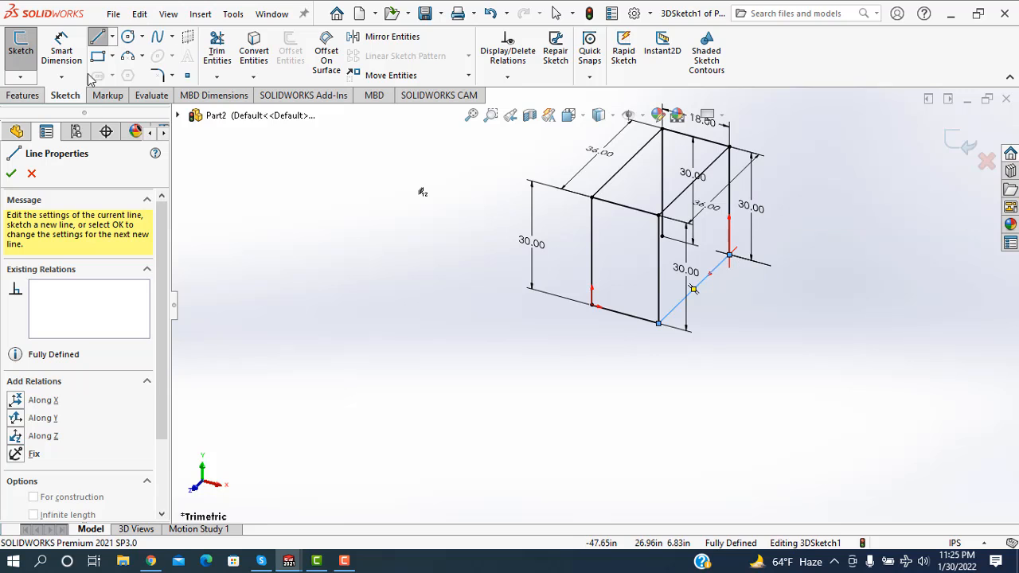
Close the bottom rectangle with a rear line along X on the ZX plane and a line along Z back to the origin.
left_click(98, 38)
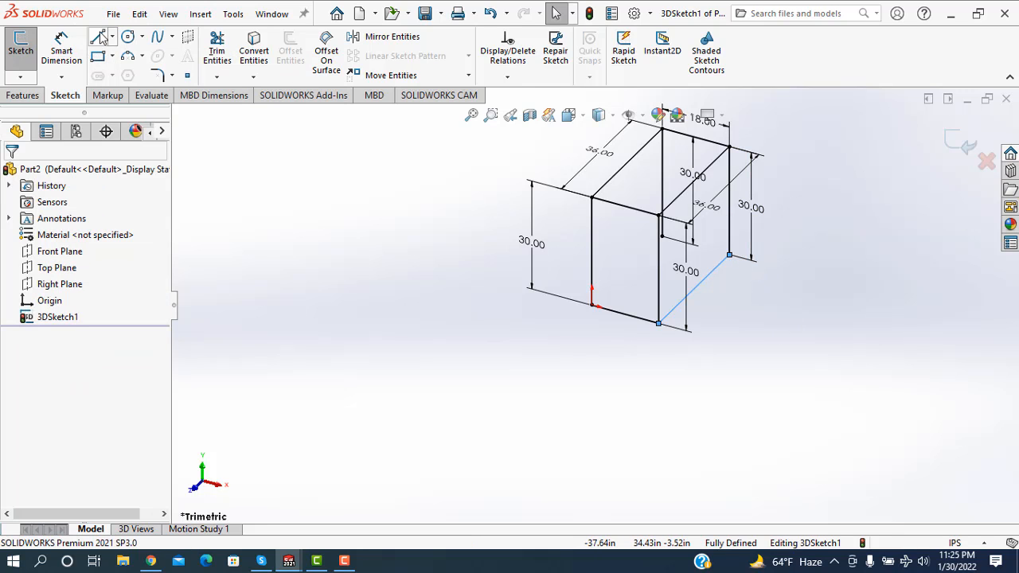
left_click(99, 37)
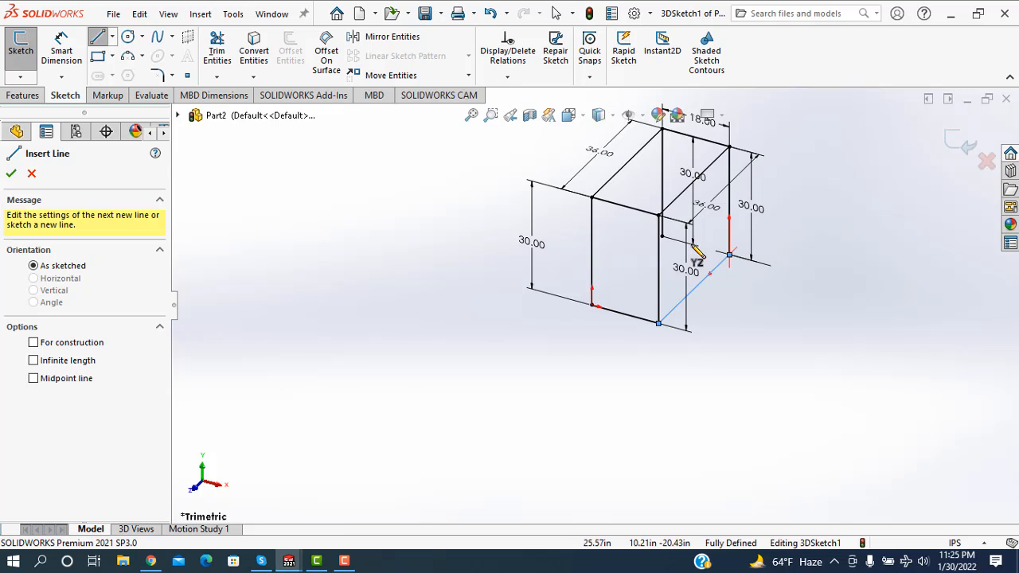
left_click(694, 248)
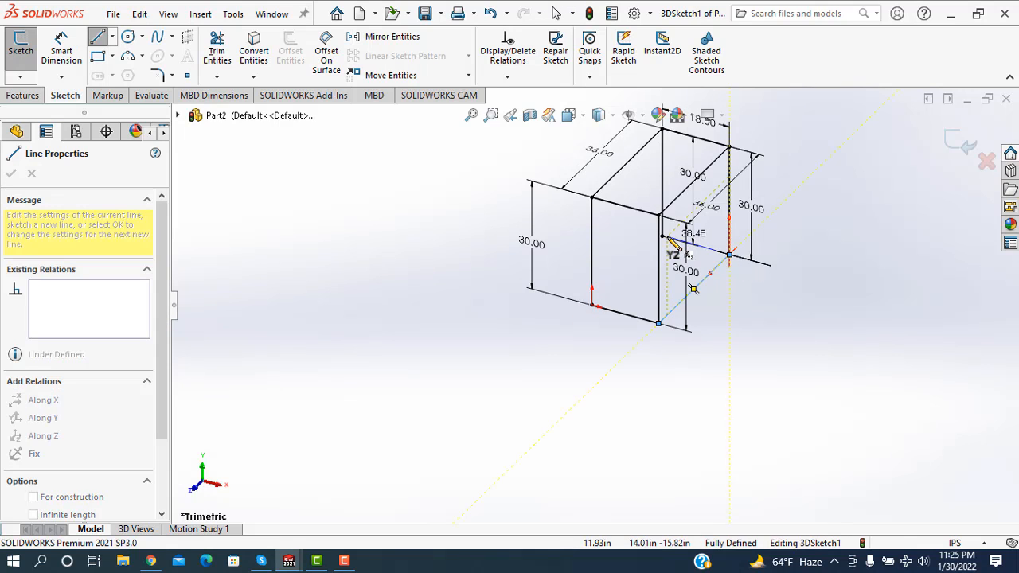
key("Tab")
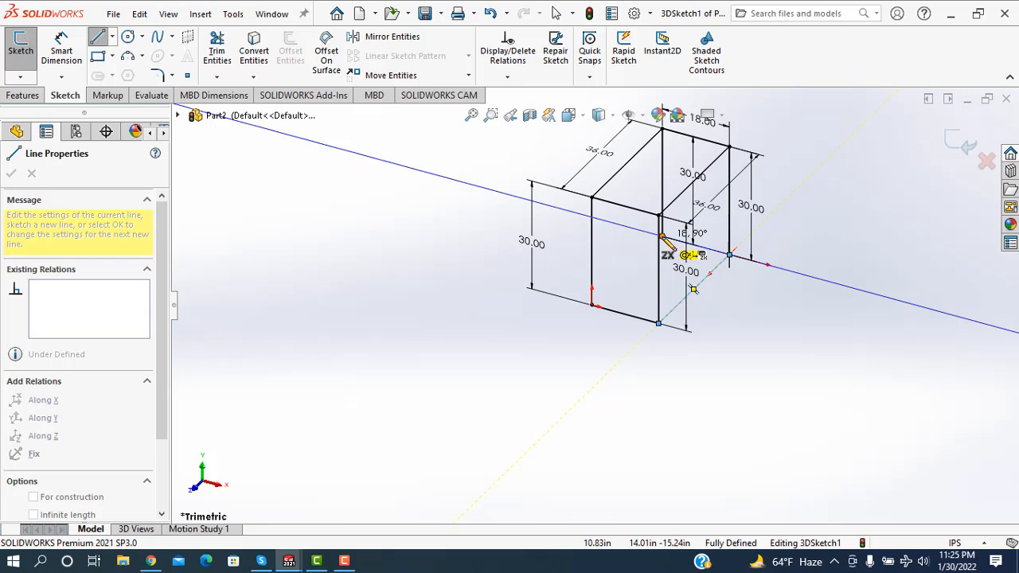
left_click(661, 237)
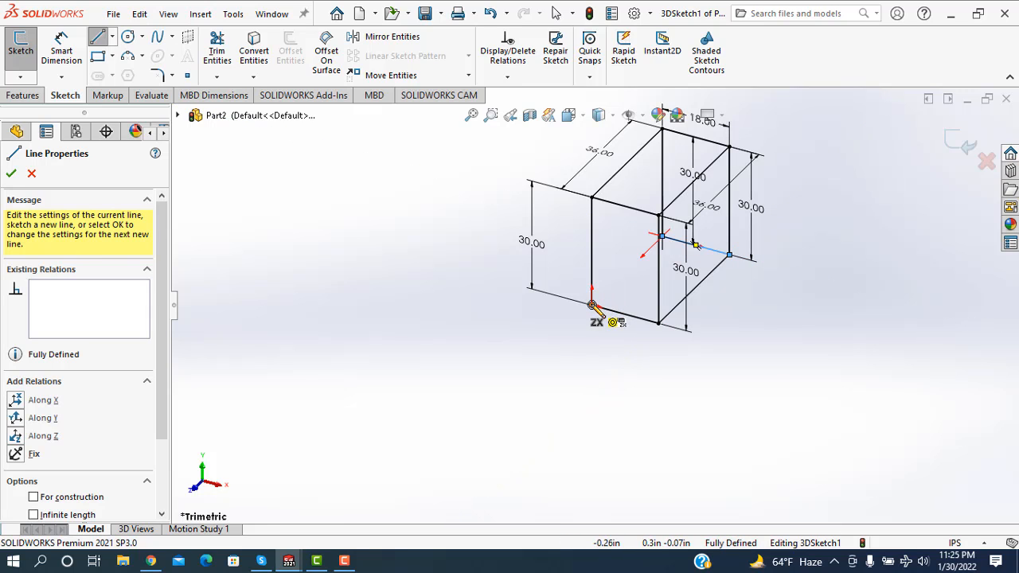
left_click(662, 237)
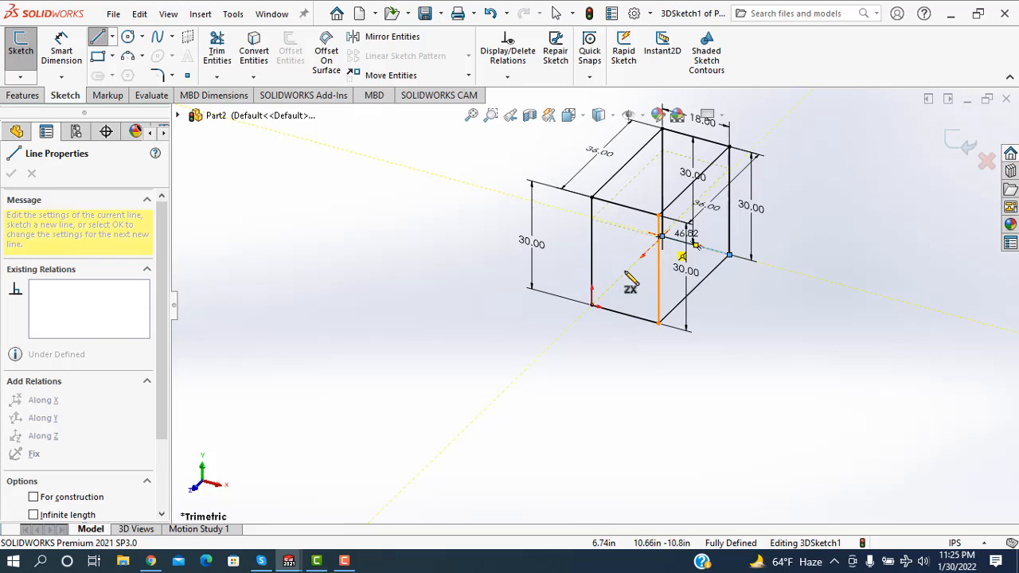
left_click(594, 305)
right_click(575, 339)
left_click(588, 347)
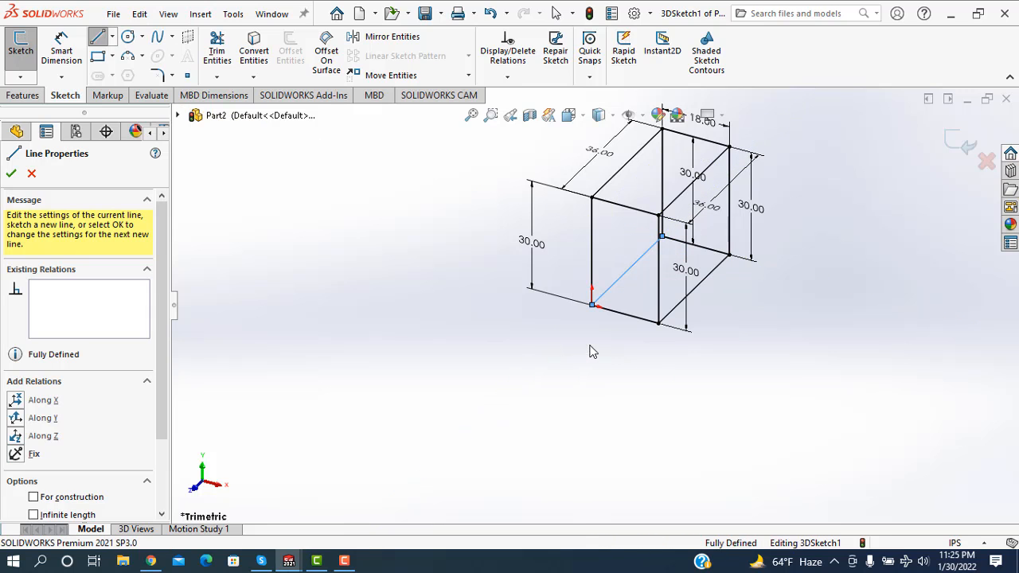
Sketch a centre rail line along Z between the midpoints of the two bottom X rails, and finish the 3D sketch.
key("z")
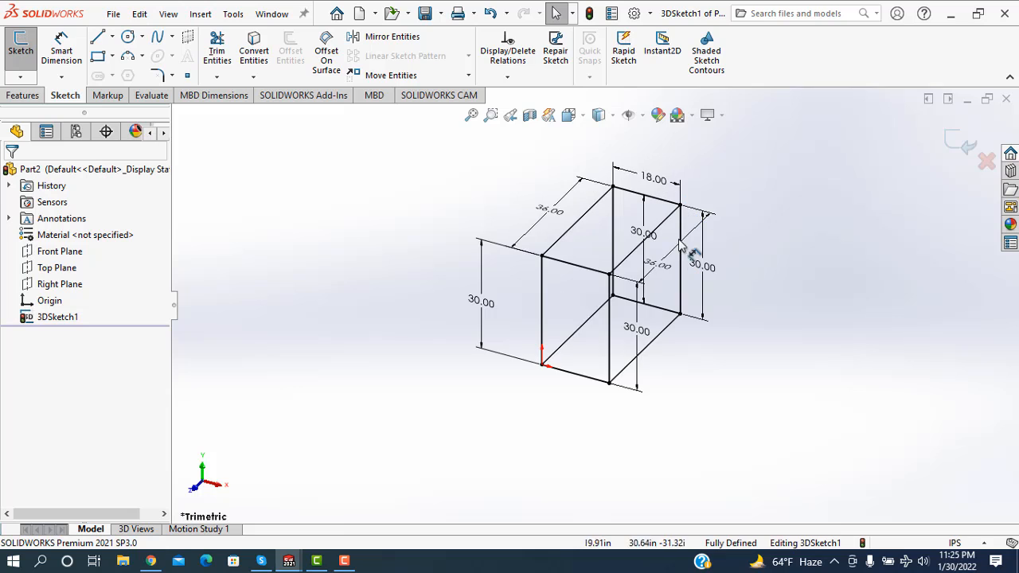
scroll(708, 217, "down", 5)
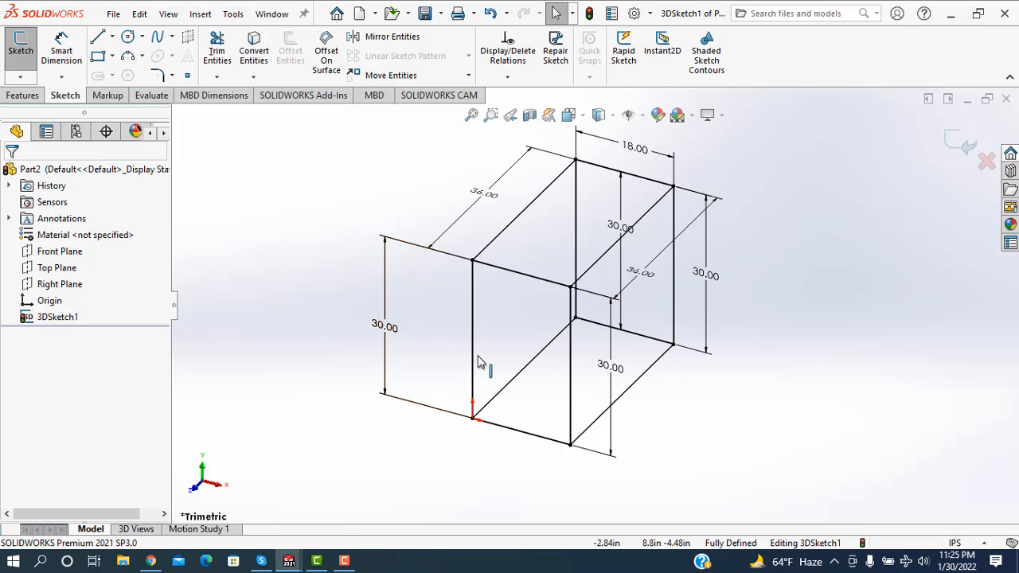
left_click(97, 37)
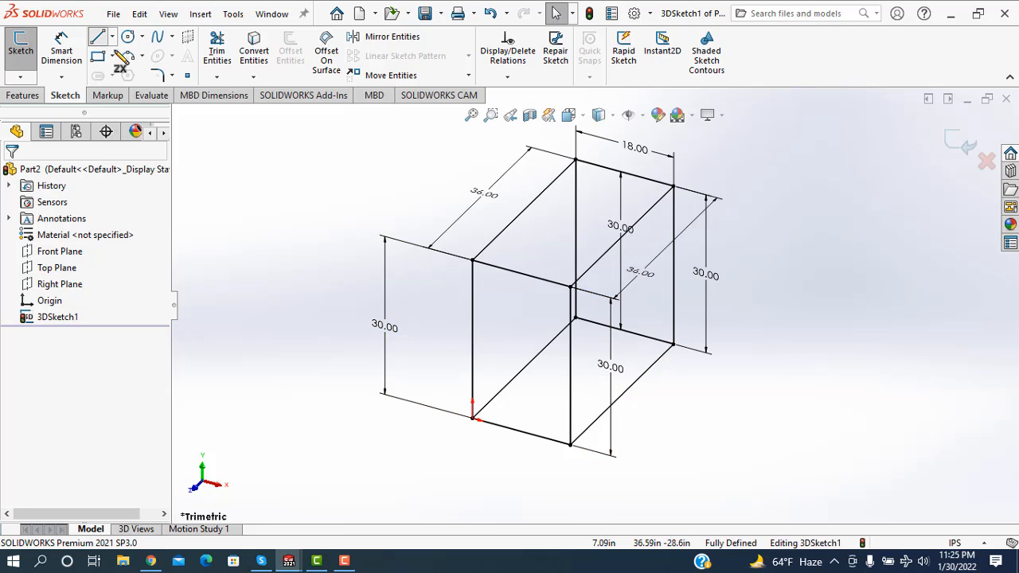
left_click(626, 334)
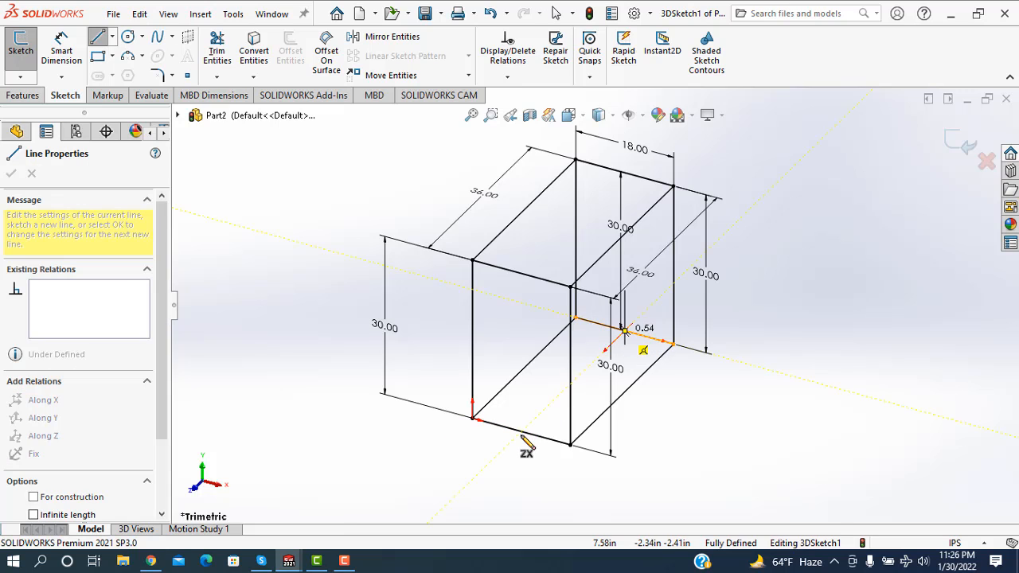
left_click(521, 432)
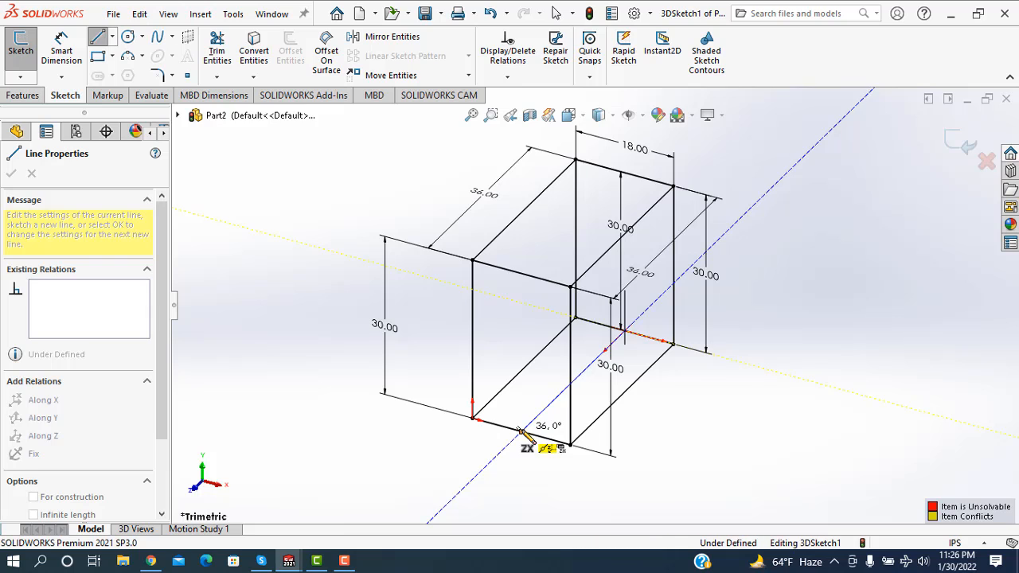
right_click(810, 293)
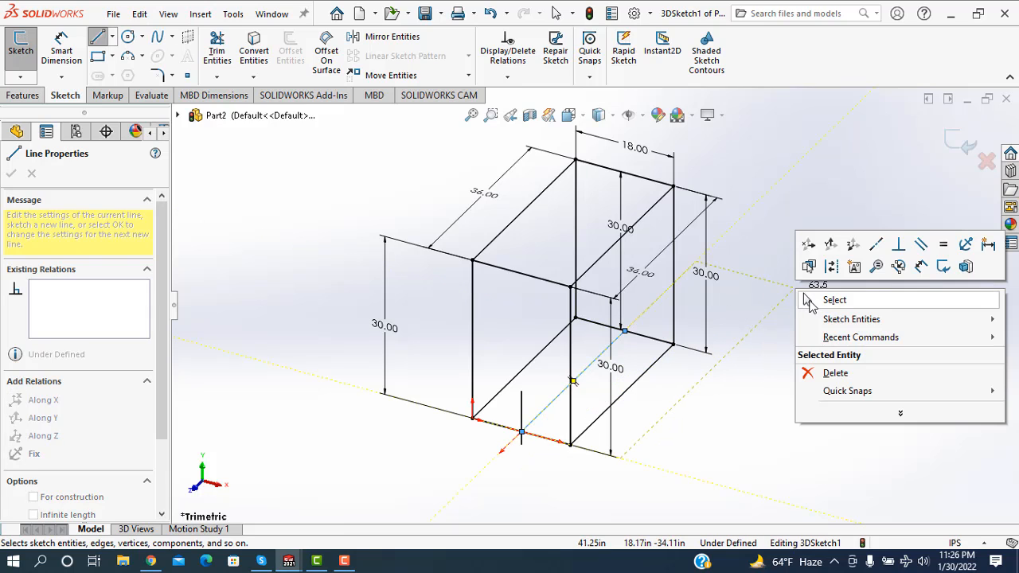
left_click(810, 301)
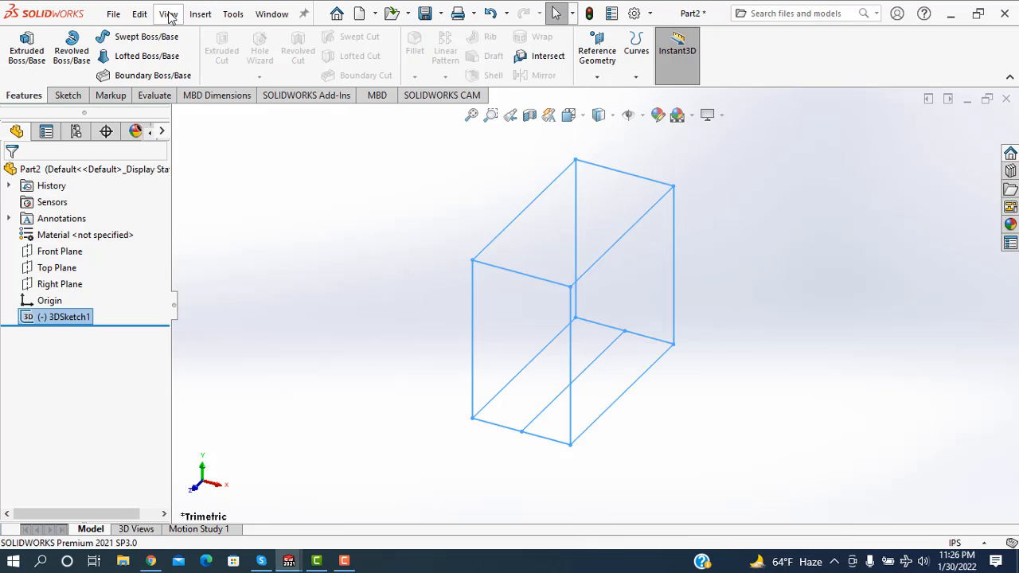
Start a weldment structural member with the ansi inch standard, angle iron type and 2 x 2 x 0.125 size.
left_click(200, 14)
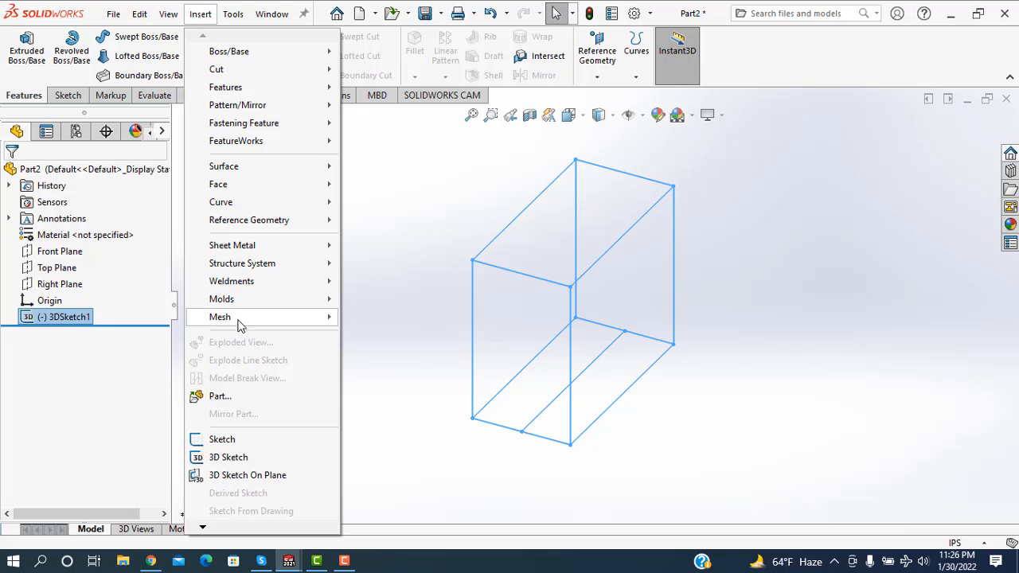
mouse_move(257, 282)
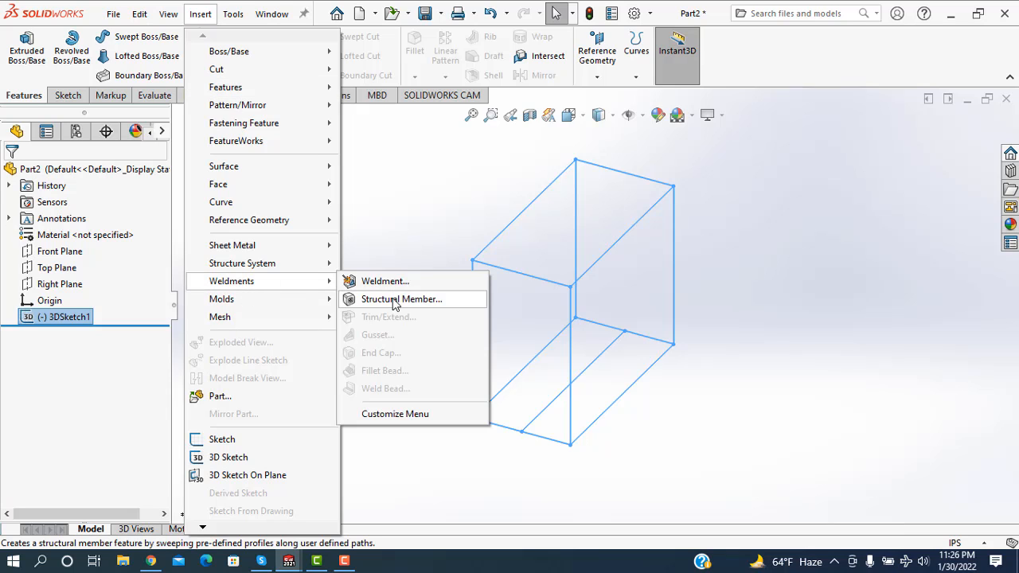
left_click(395, 300)
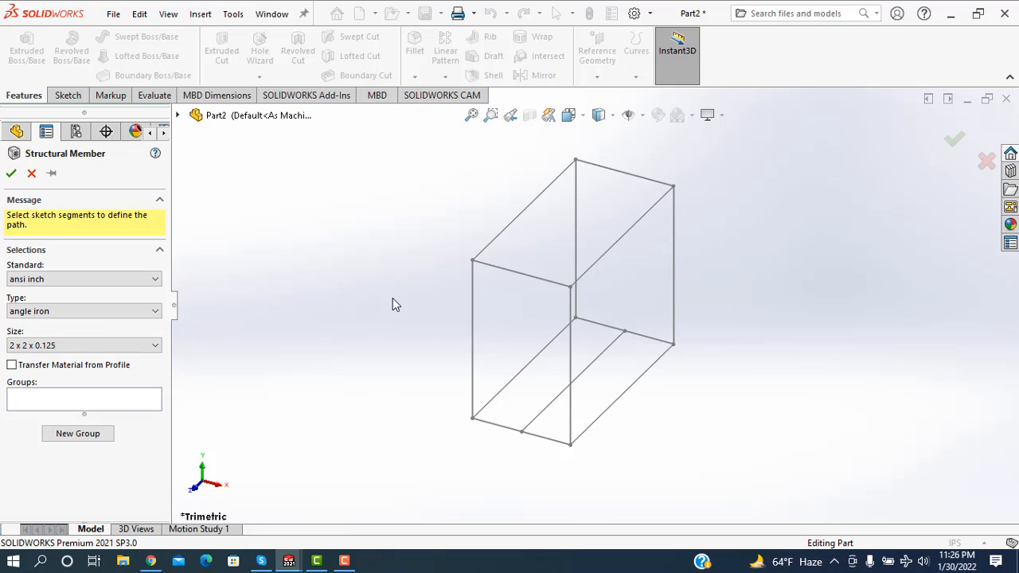
left_click(144, 281)
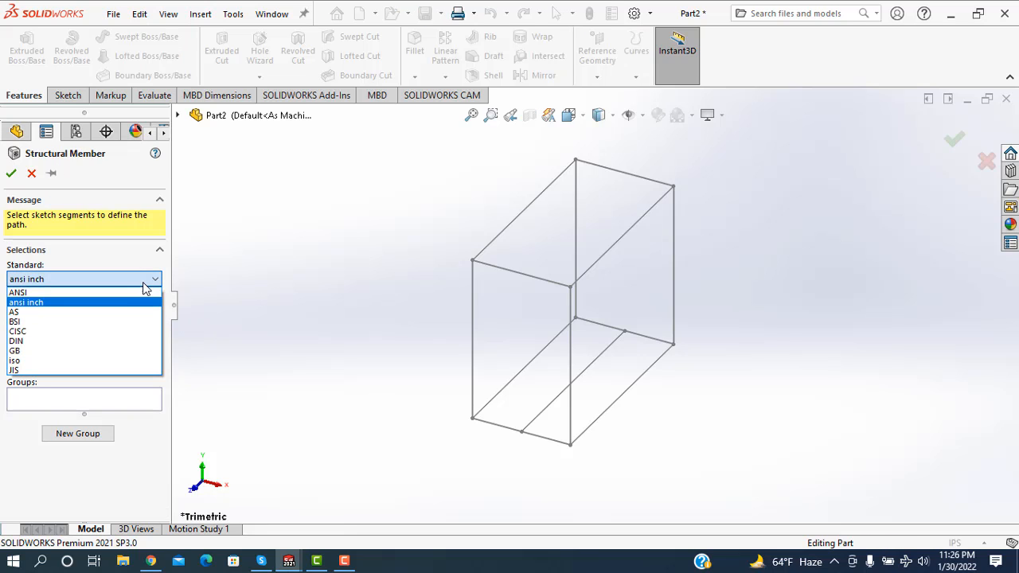
left_click(36, 302)
left_click(66, 315)
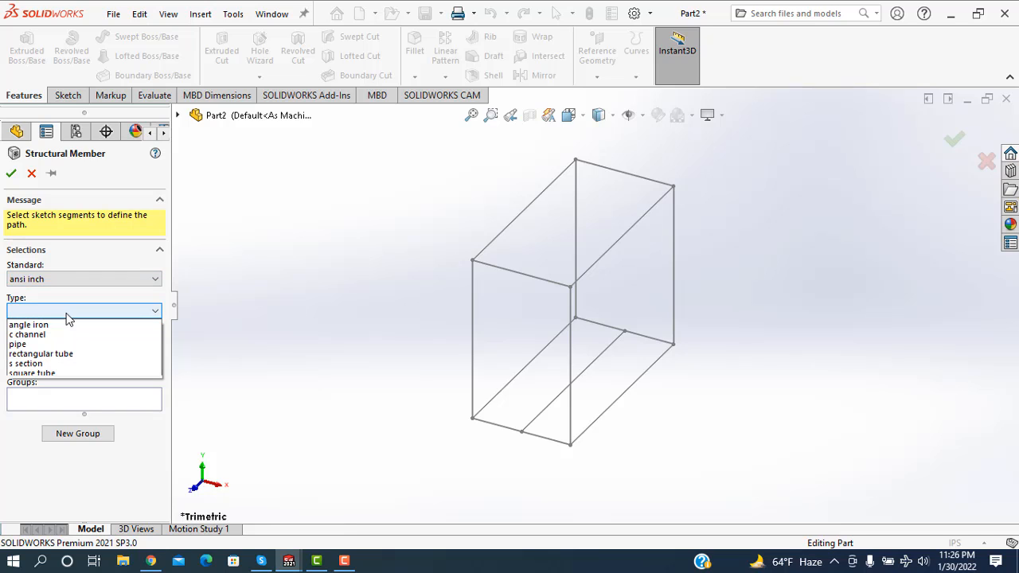
left_click(67, 324)
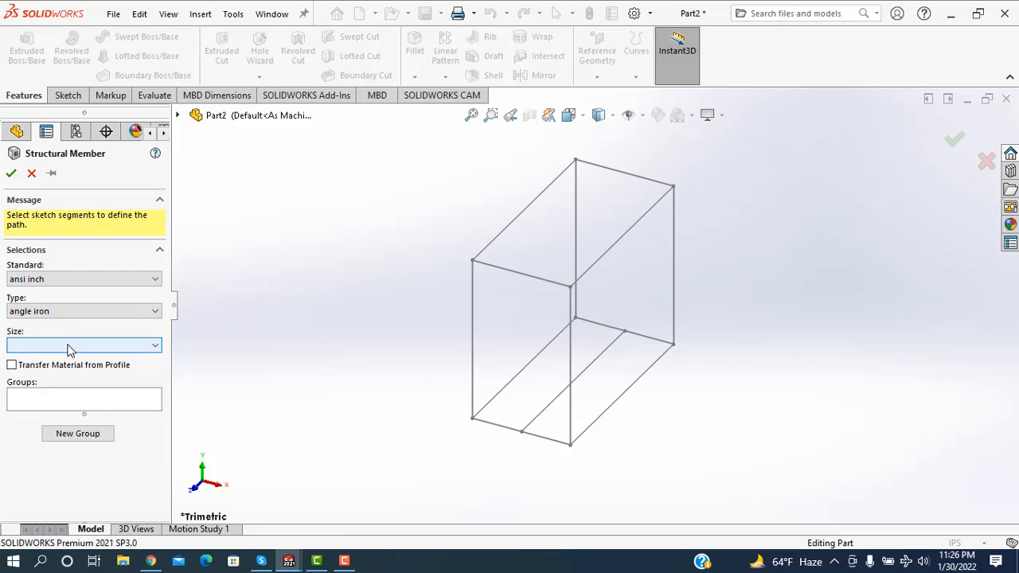
left_click(68, 347)
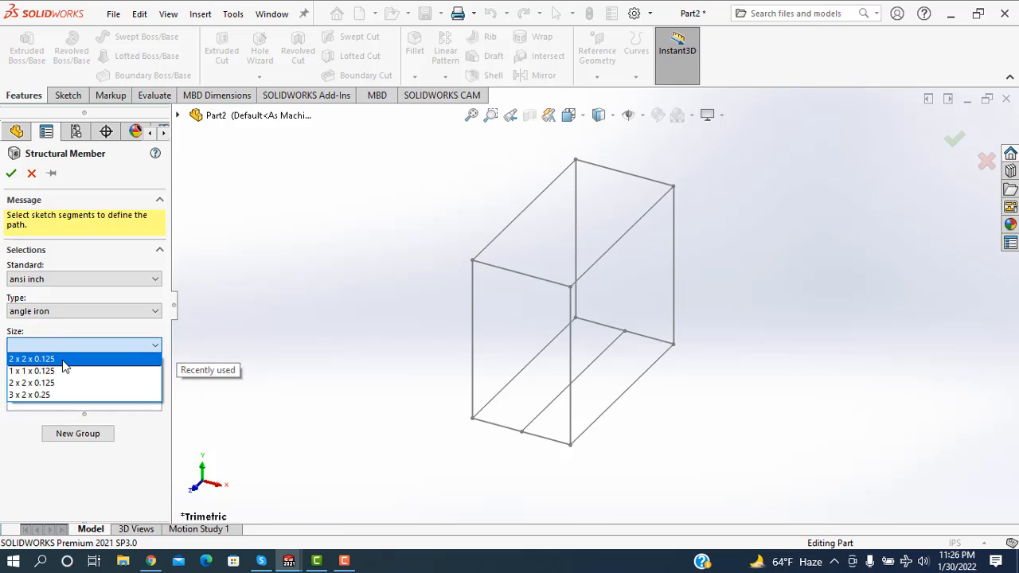
left_click(66, 360)
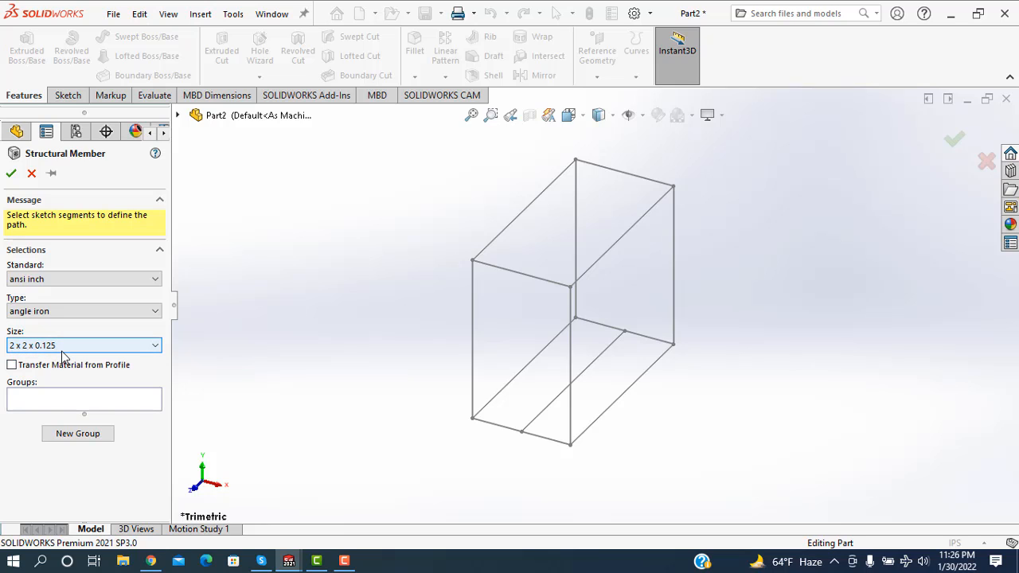
Select the four tabletop outline edges as the path segments of the first structural member group.
left_click(516, 226)
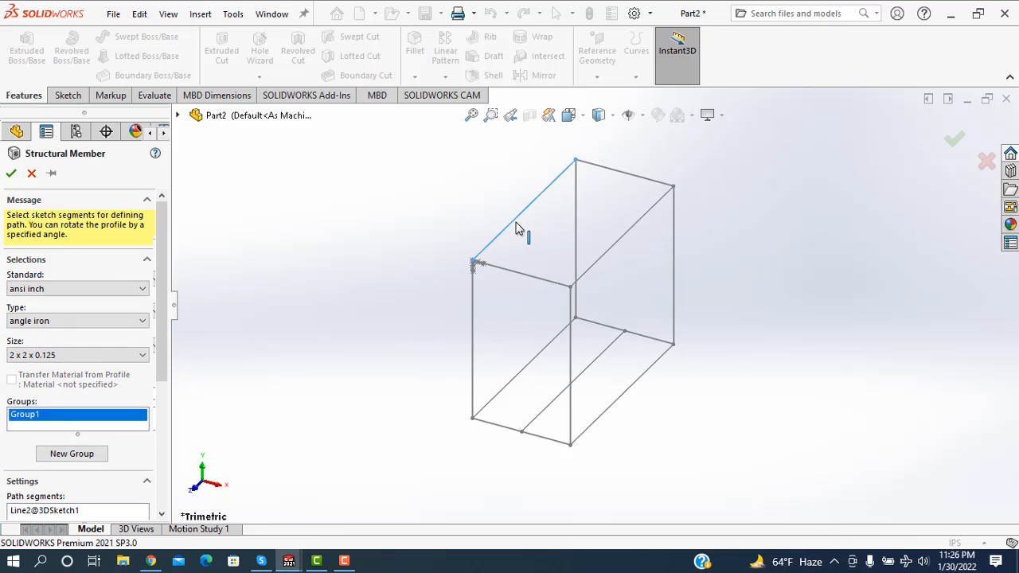
left_click(523, 278)
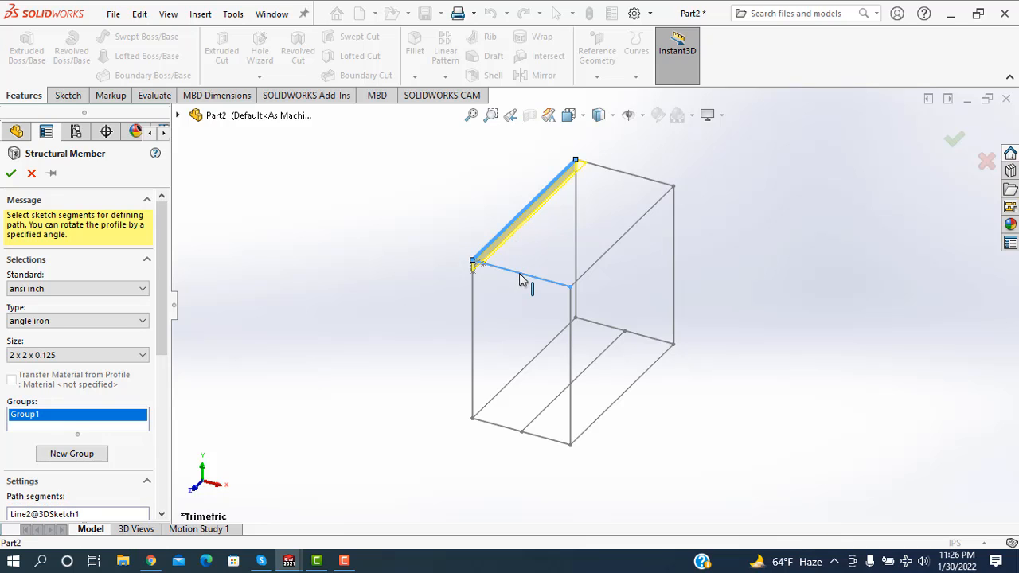
left_click(595, 267)
left_click(618, 177)
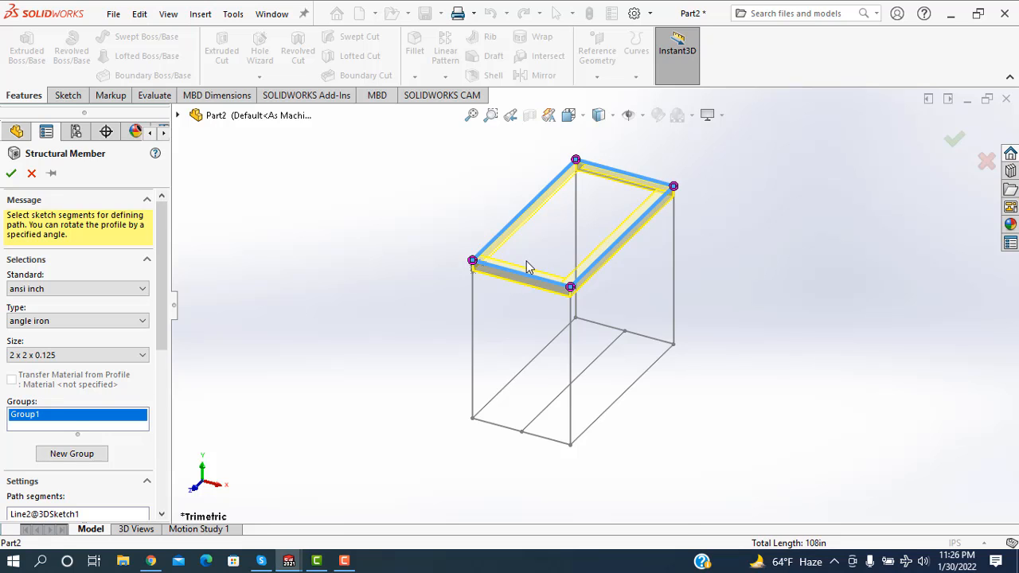
Apply the end miter corner treatment to the four corners of the tabletop frame.
scroll(509, 271, "down", 3)
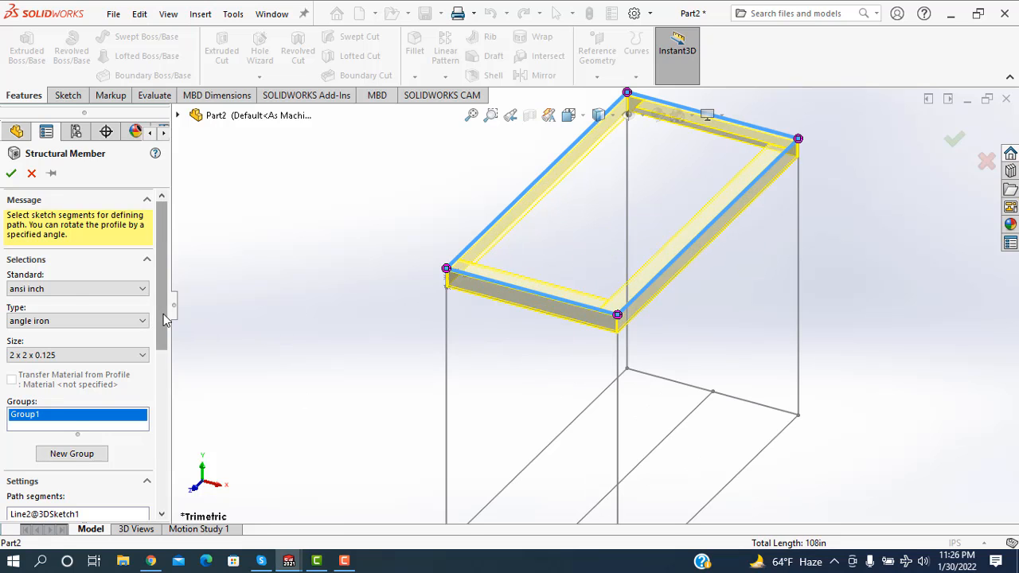
left_click_drag(163, 315, 160, 480)
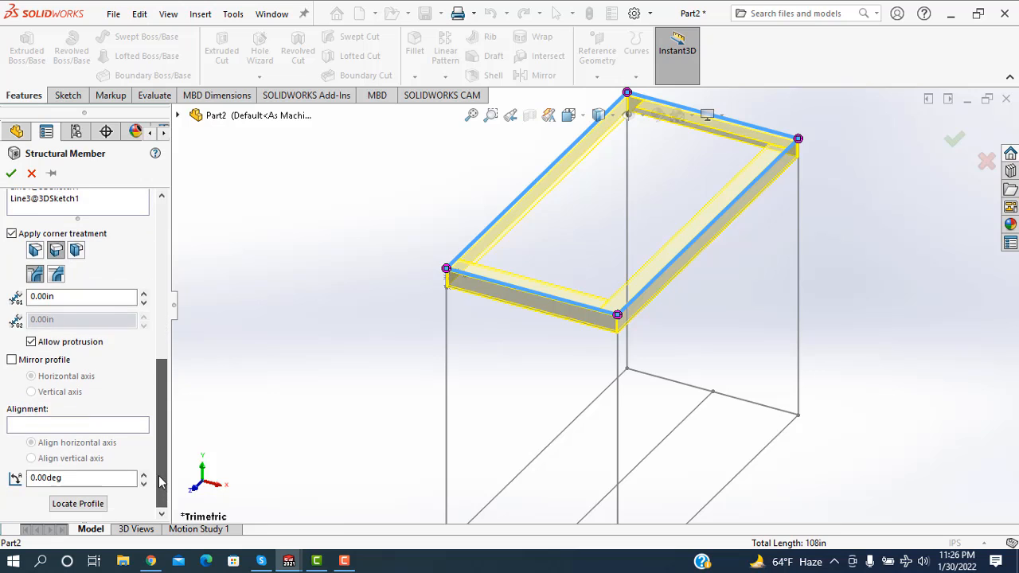
left_click(35, 251)
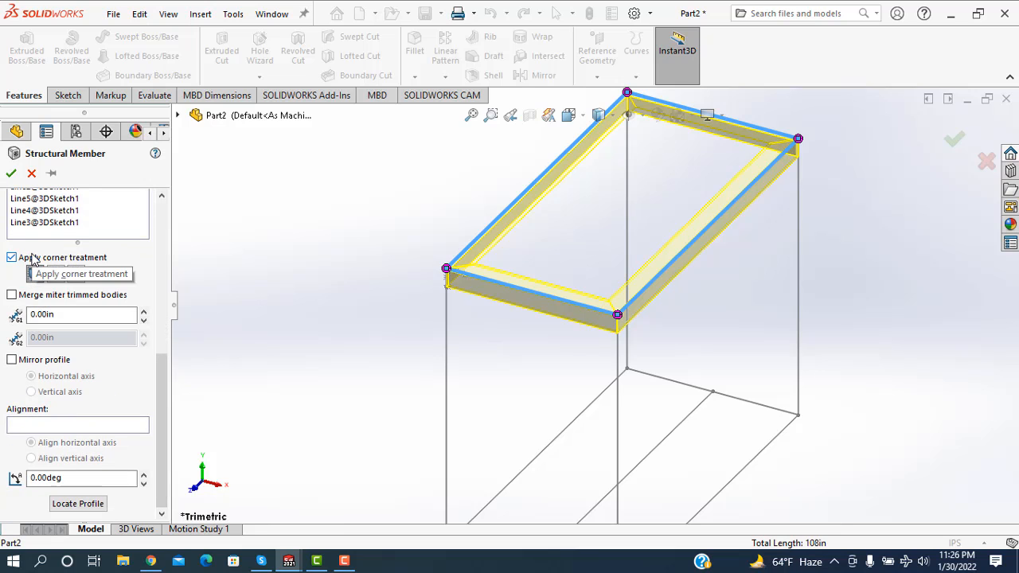
mouse_move(592, 252)
middle_mouse_down()
mouse_move(576, 246)
mouse_move(459, 342)
middle_mouse_up()
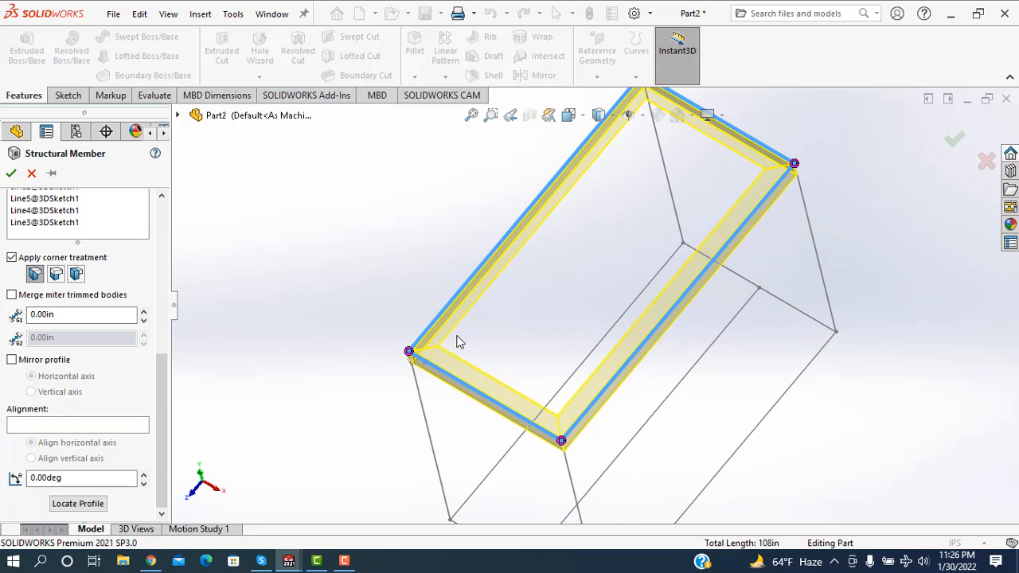
Try both end butt corner treatments on the tabletop frame, and return to the end miter.
left_click(57, 278)
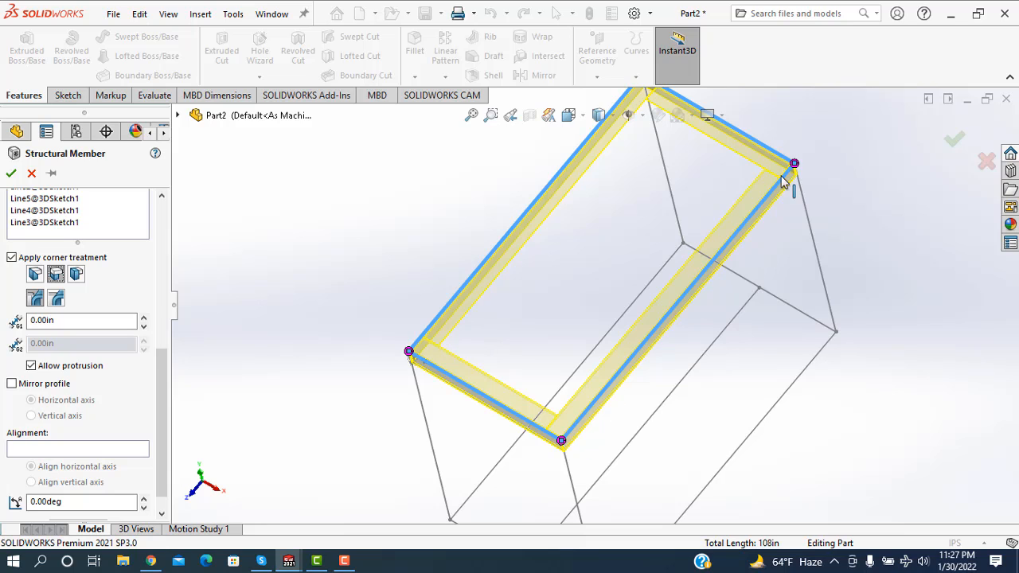
left_click(76, 279)
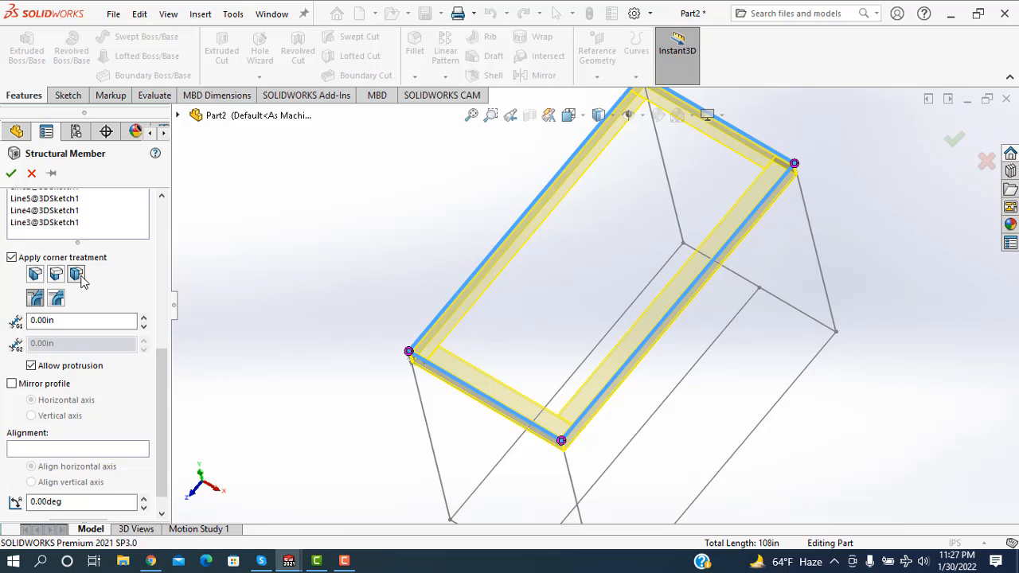
left_click(56, 277)
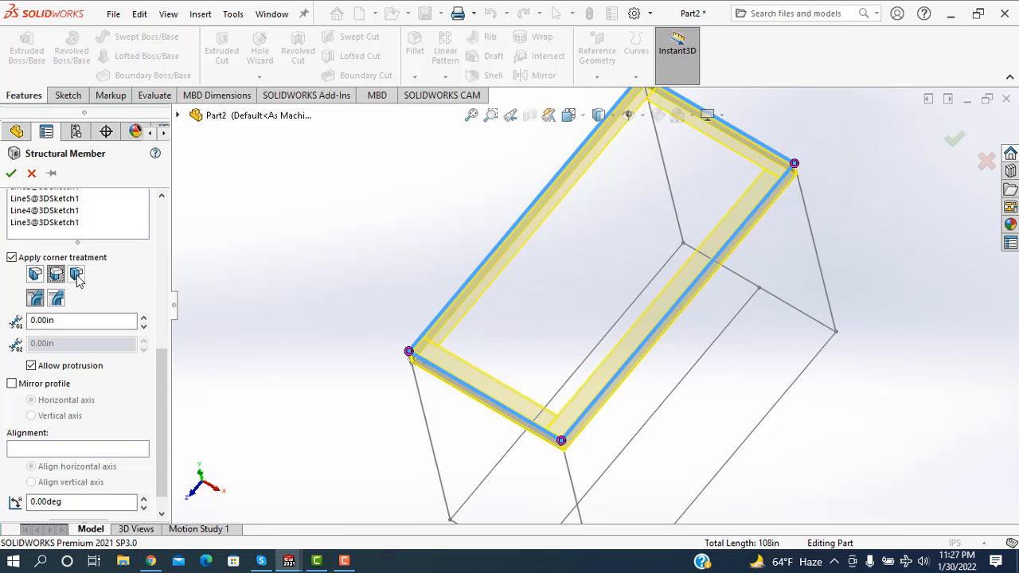
left_click(77, 277)
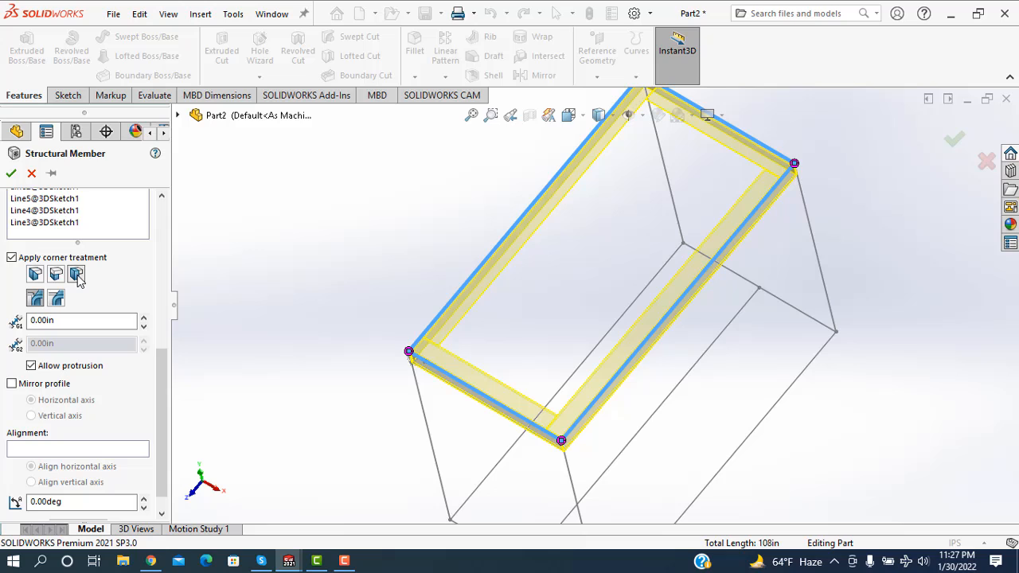
left_click(37, 276)
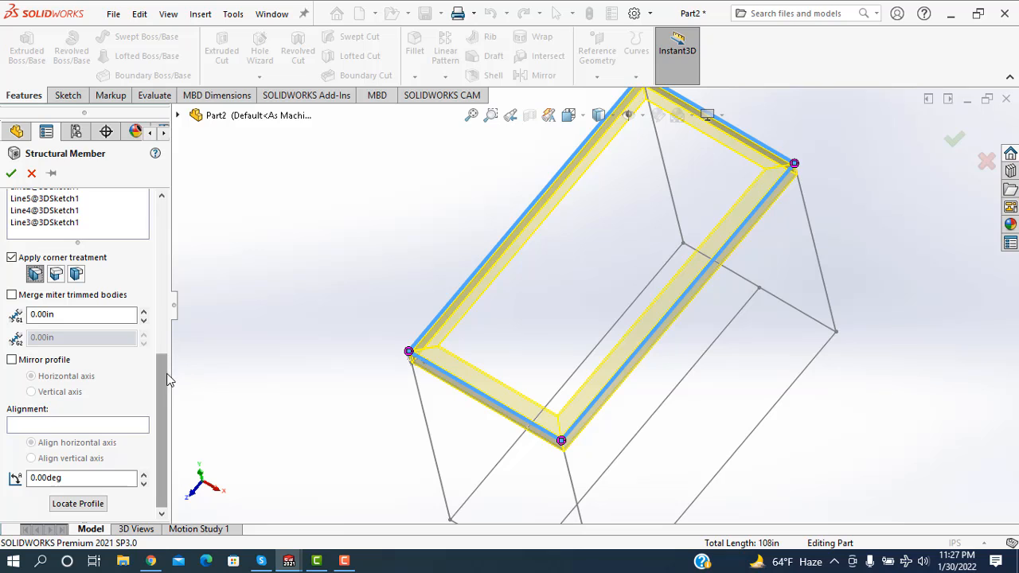
Mirror the angle iron profile about its vertical axis, set its rotation angle to 180 degrees, and accept the tabletop structural member.
left_click(11, 360)
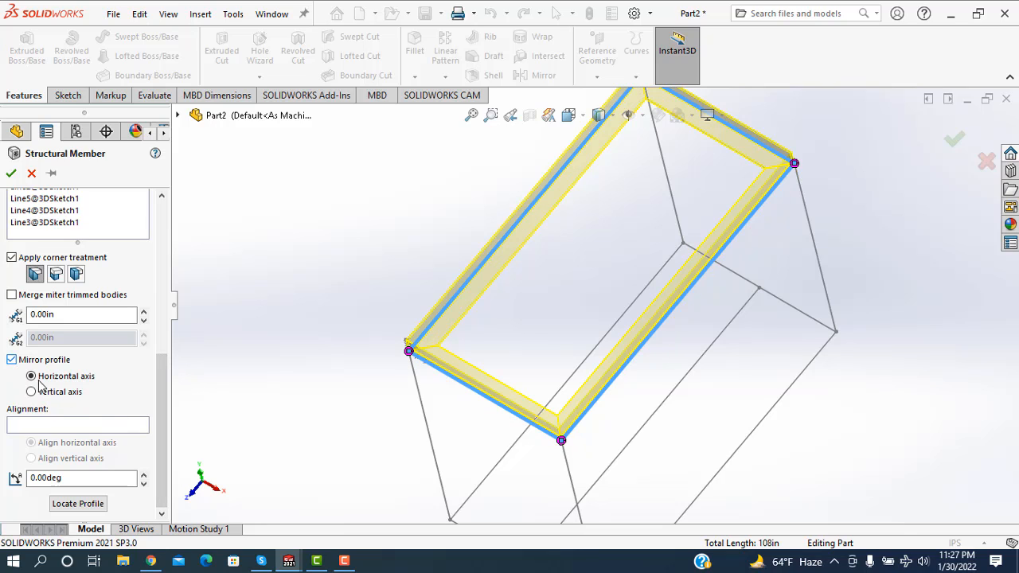
left_click(32, 392)
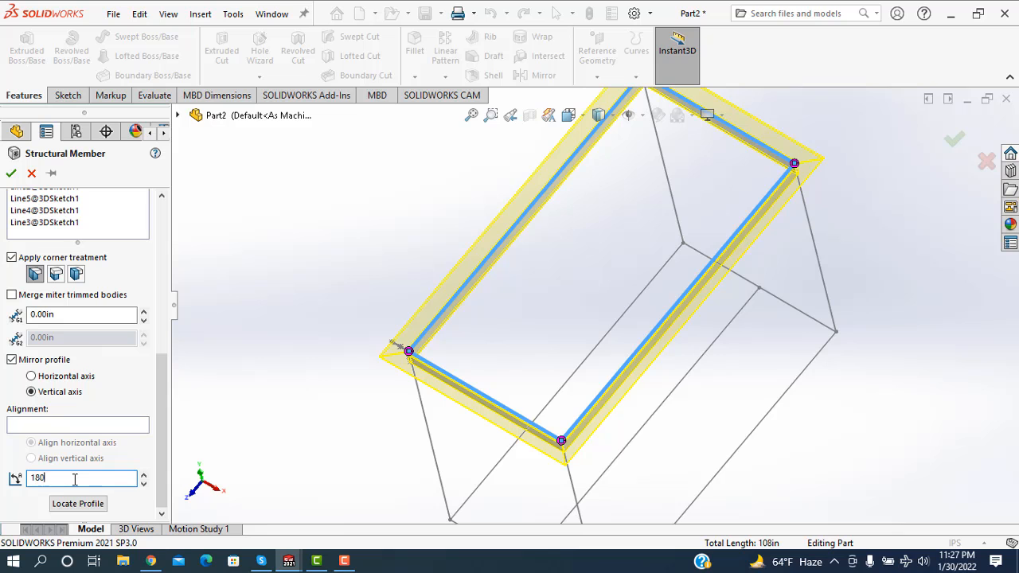
key("Return")
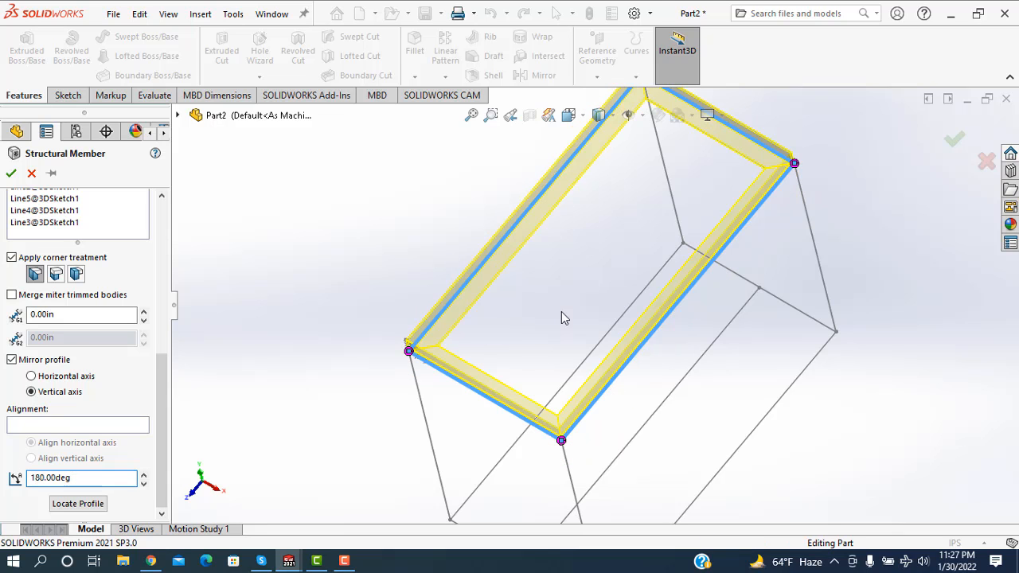
middle_click_drag(561, 317, 472, 396)
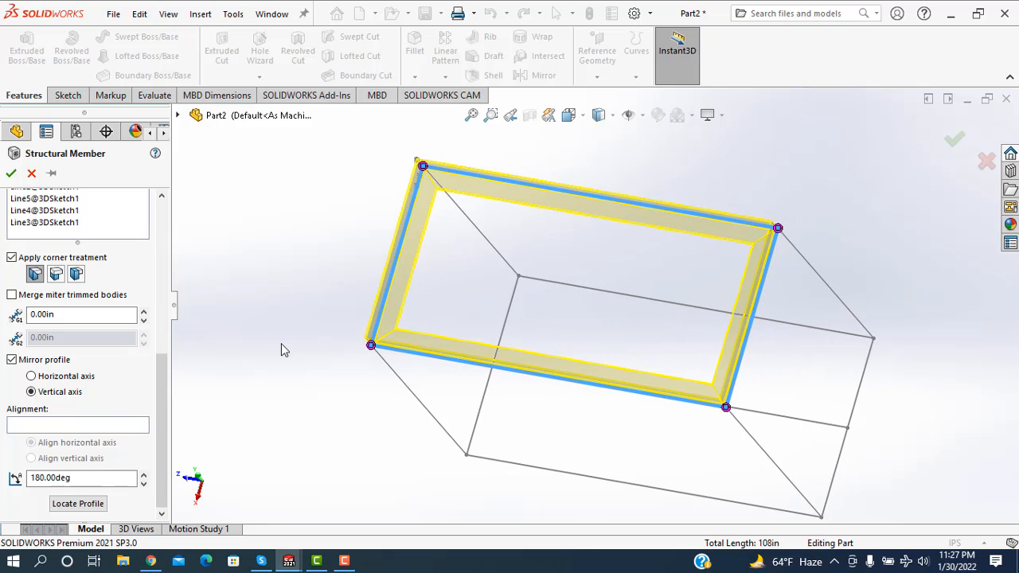
middle_click_drag(288, 343, 315, 285)
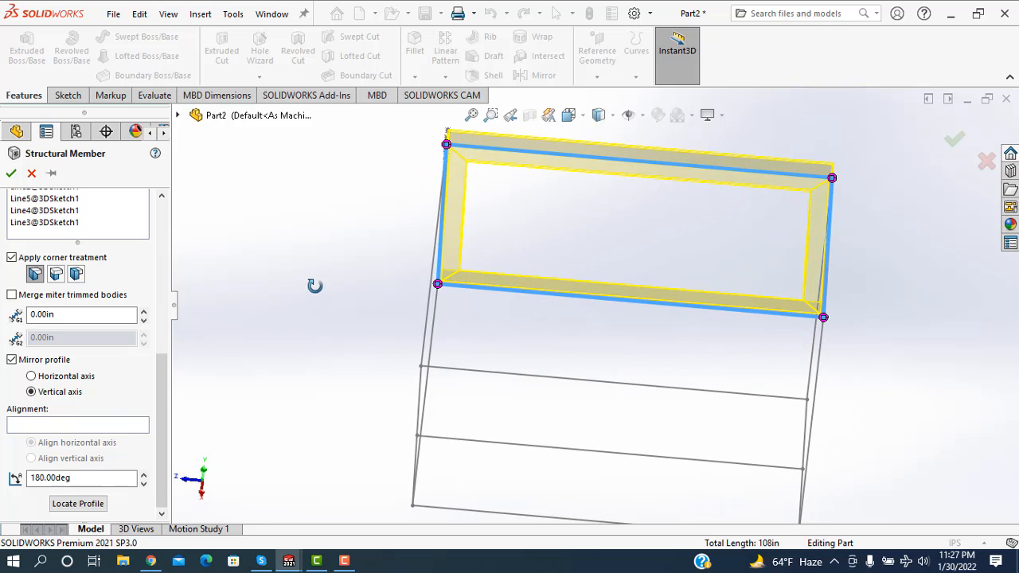
left_click(10, 174)
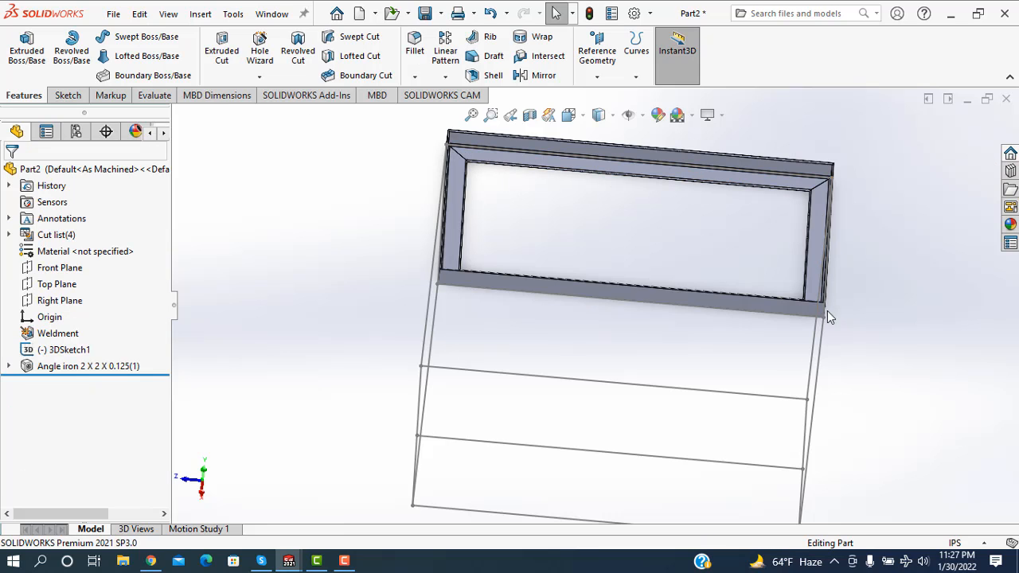
middle_click_drag(914, 246, 905, 308)
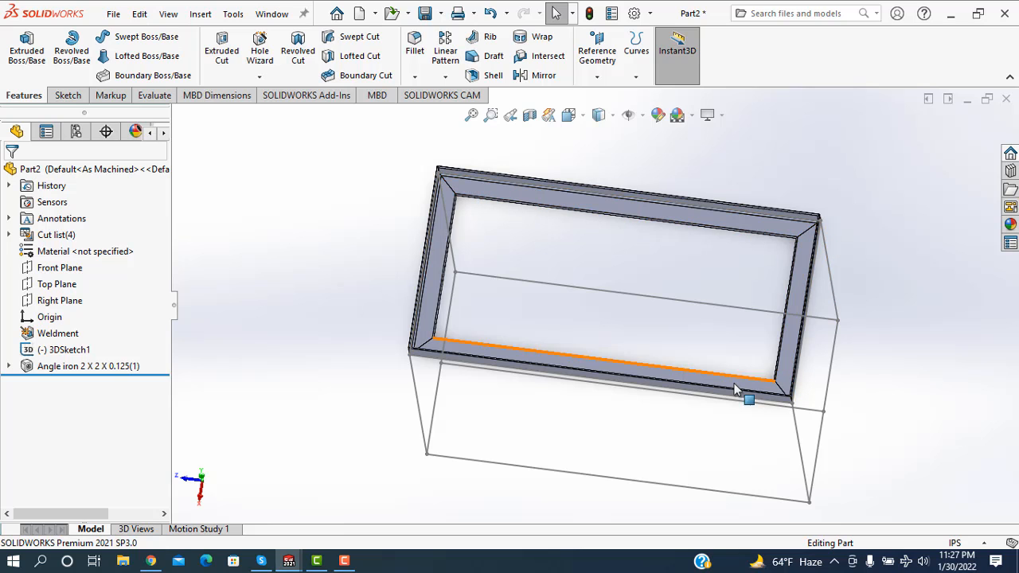
middle_click_drag(340, 312, 350, 232)
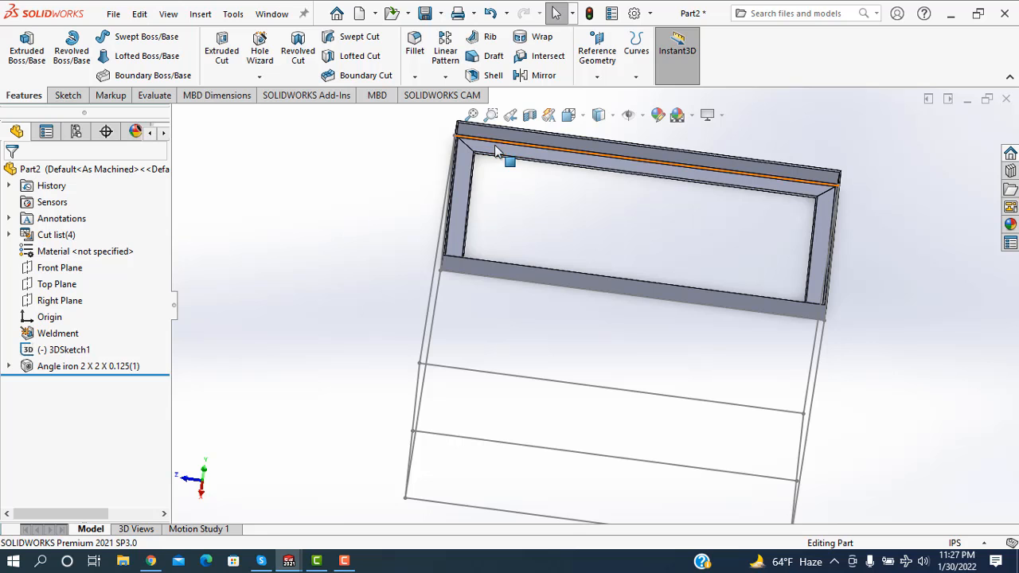
Start a new structural member using the ansi inch square tube profile in size 2 x 2 x 0.25.
middle_click_drag(343, 312, 374, 262)
left_click(200, 13)
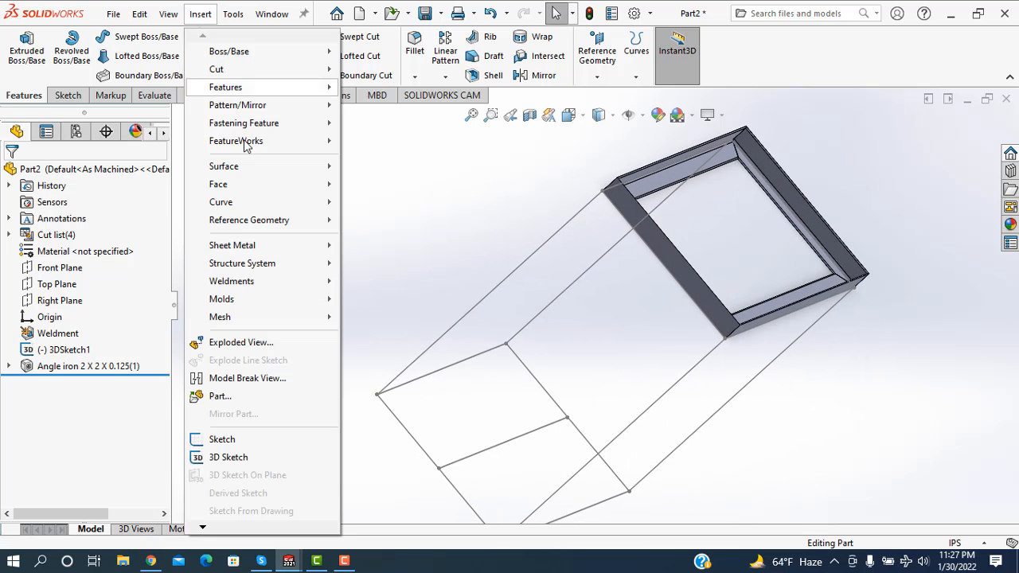
mouse_move(268, 288)
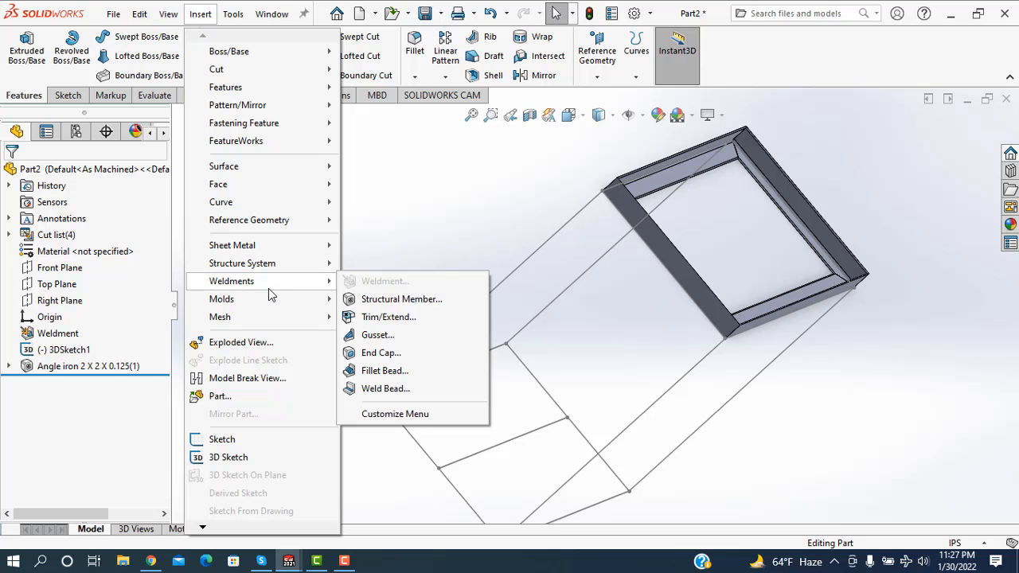
left_click(365, 301)
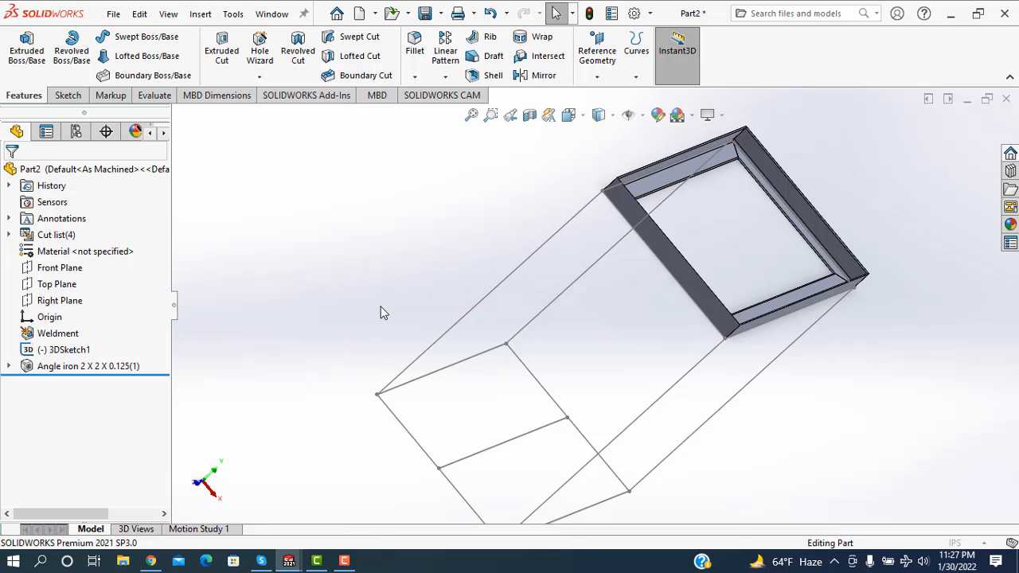
middle_click_drag(424, 275, 307, 177)
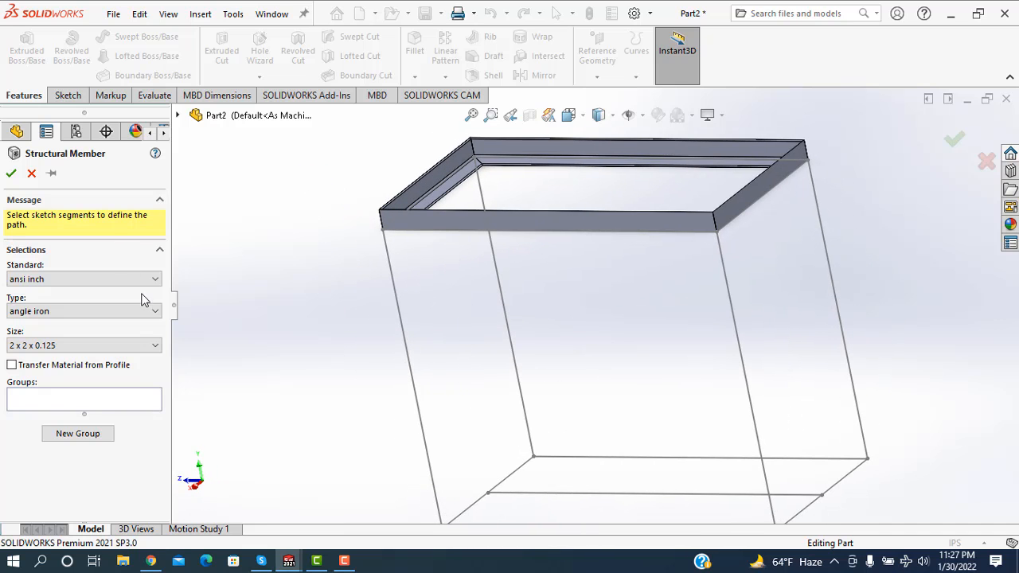
mouse_move(272, 317)
middle_mouse_down()
mouse_move(281, 268)
mouse_move(250, 311)
mouse_move(277, 333)
middle_mouse_up()
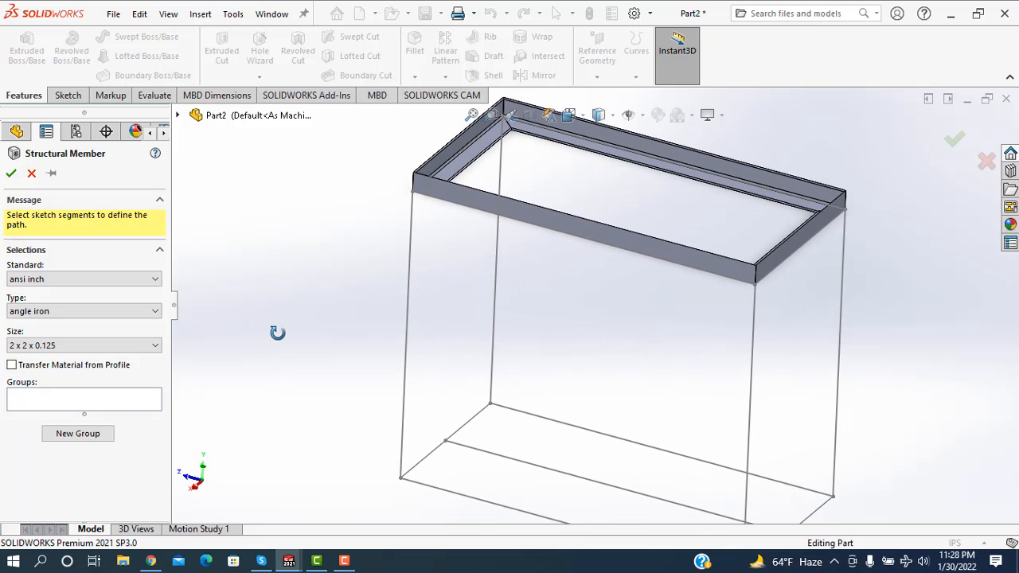
left_click(99, 310)
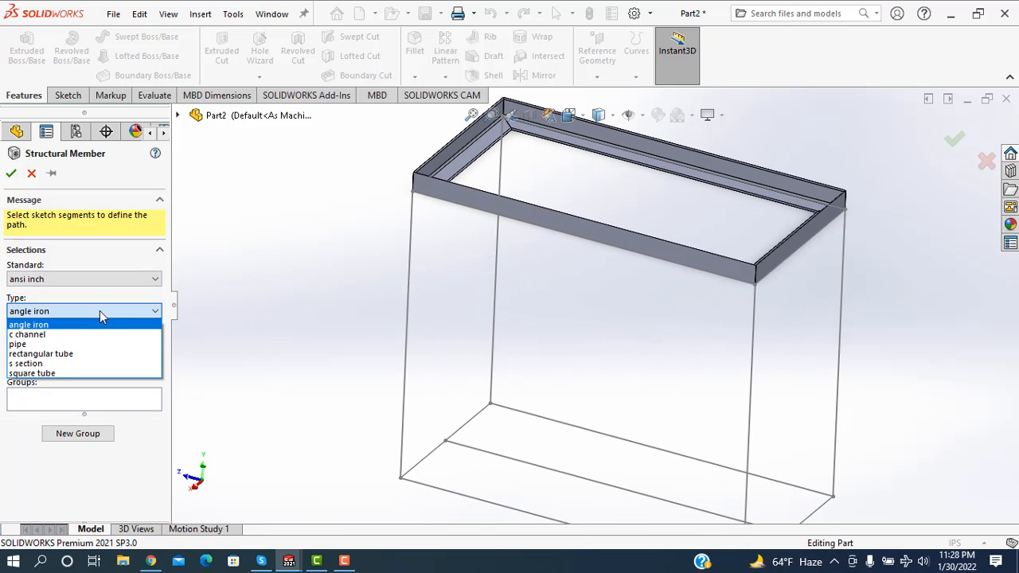
left_click(94, 373)
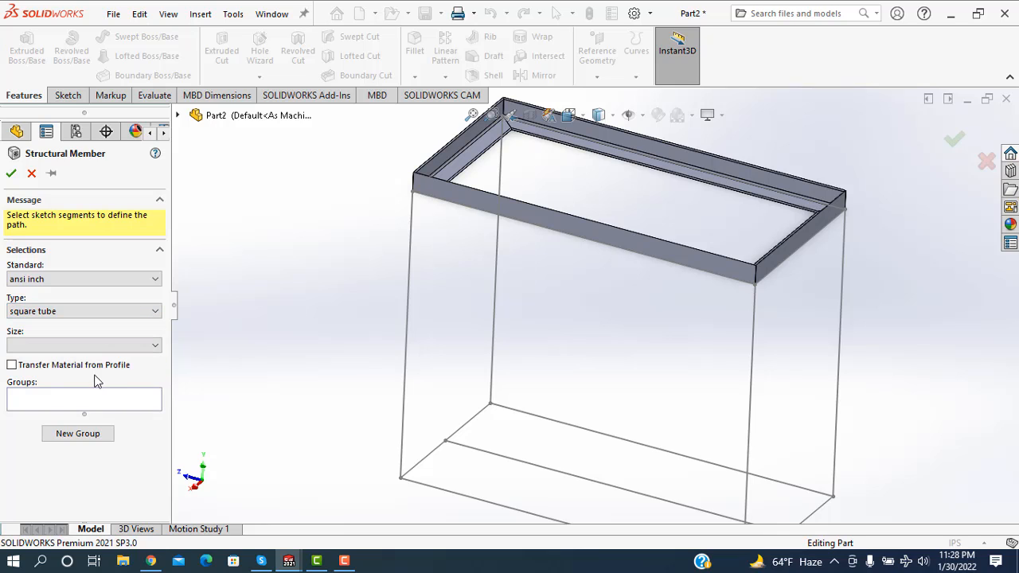
left_click(148, 346)
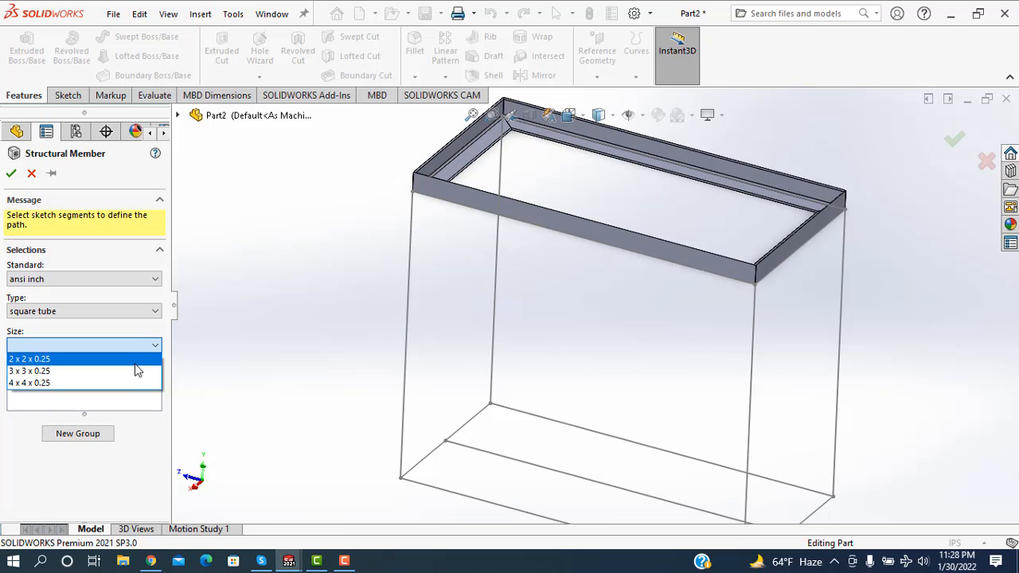
left_click(135, 363)
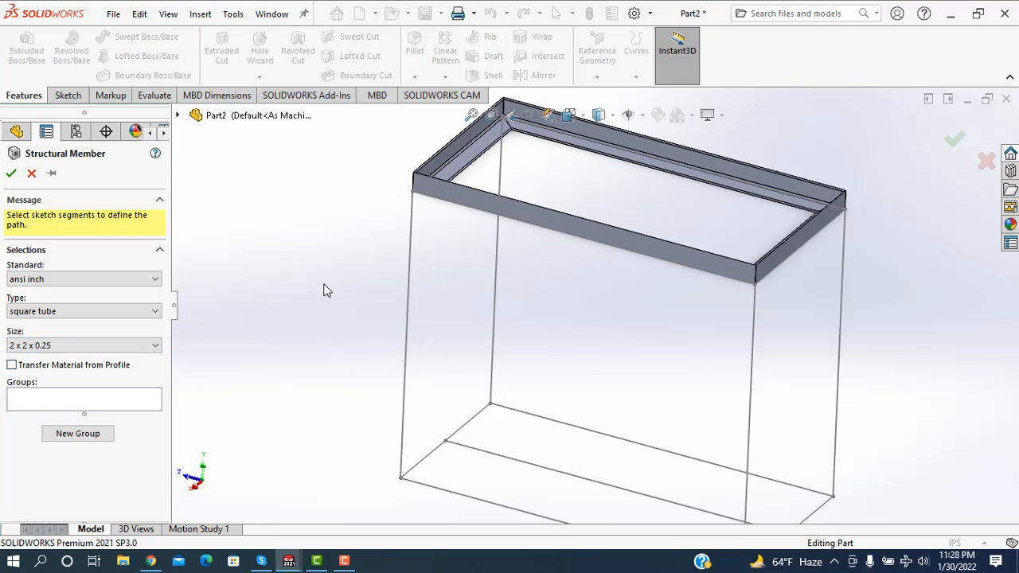
Select the vertical leg line at one corner of the tabletop frame as the square tube's path segment.
left_click(409, 295)
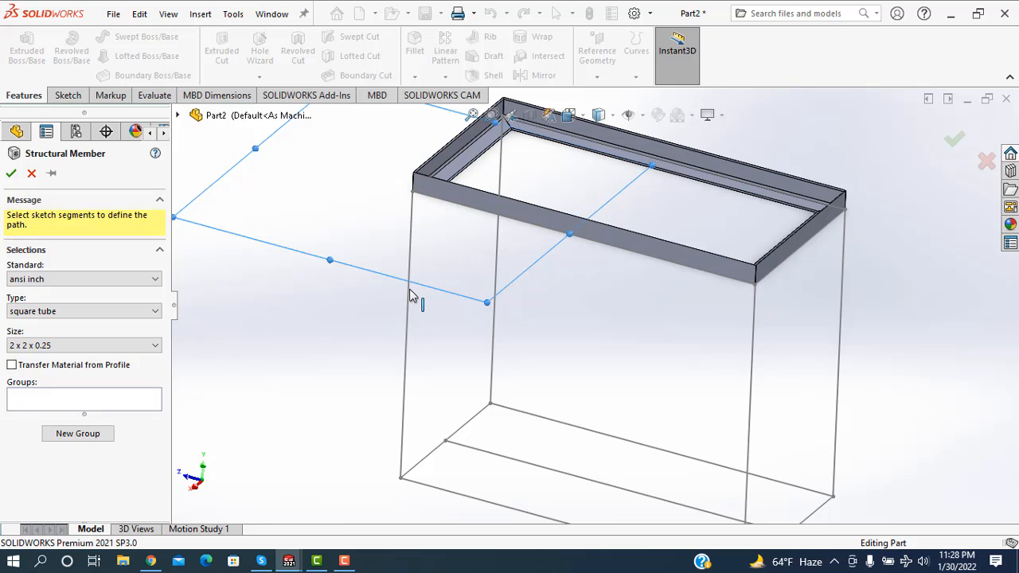
left_click(410, 295)
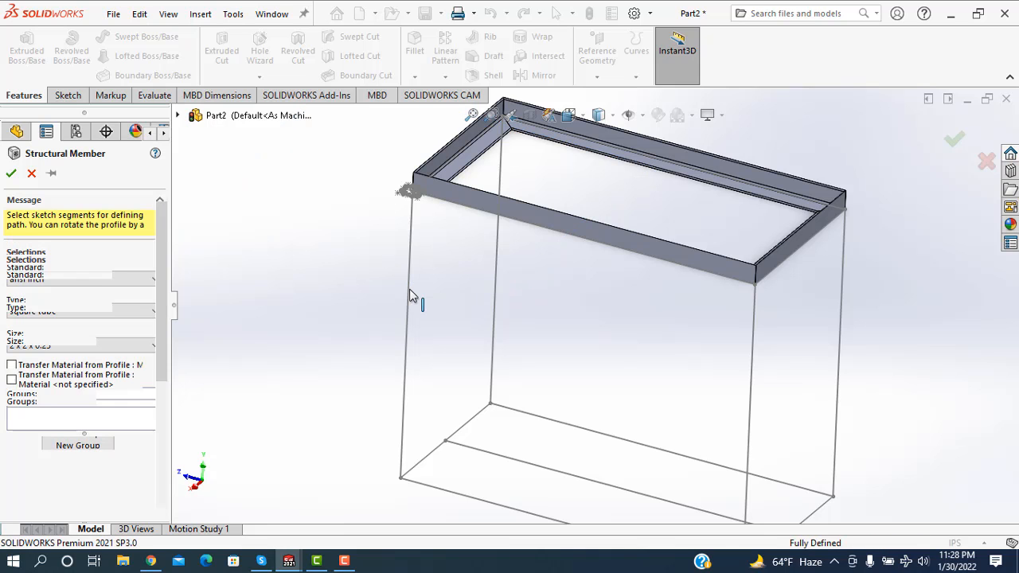
middle_click_drag(318, 238, 362, 228)
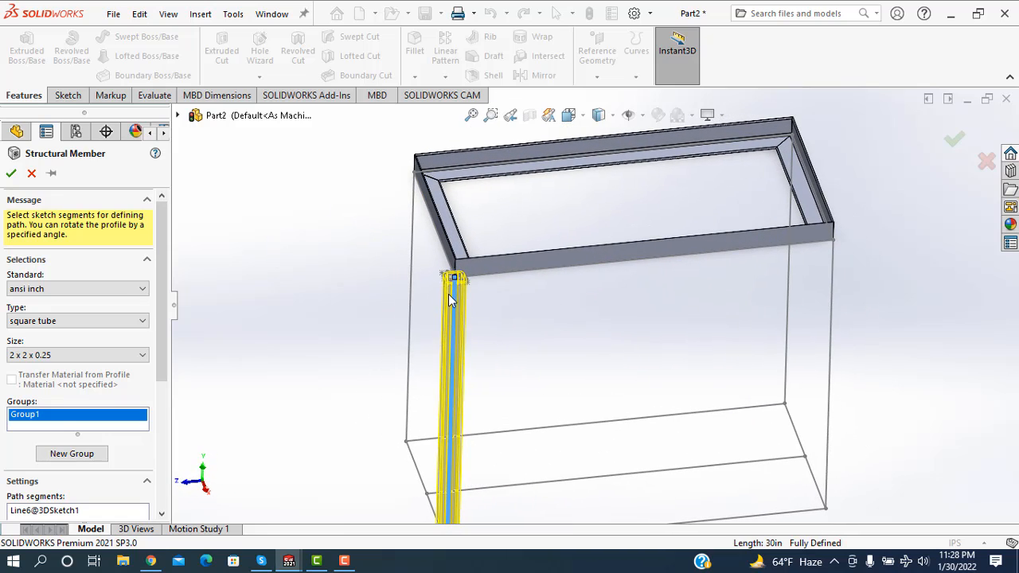
Relocate the first leg's profile by its outer corner point so the tube sits inside the frame corner, and accept the member.
left_click_drag(159, 368, 161, 493)
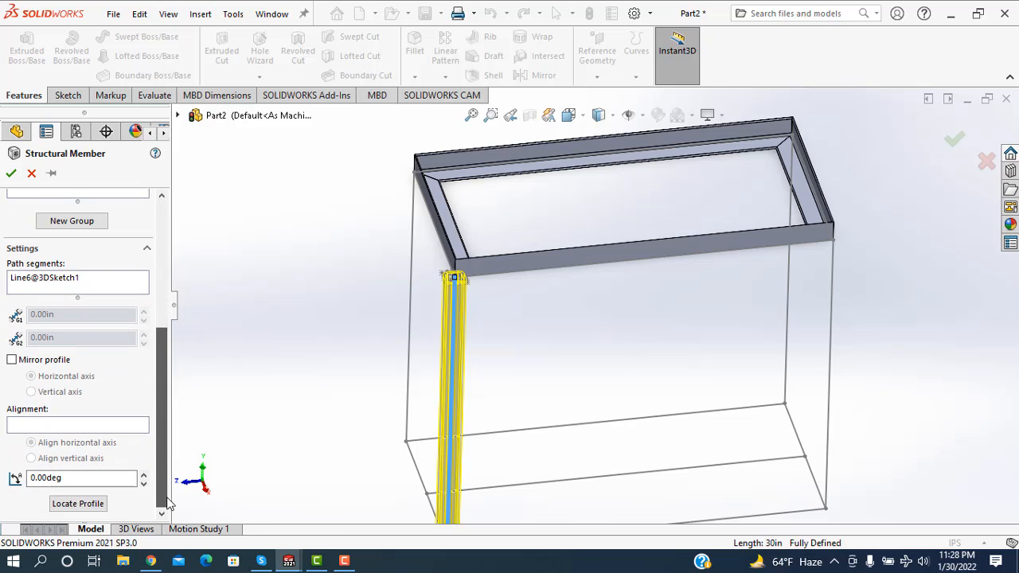
left_click(77, 504)
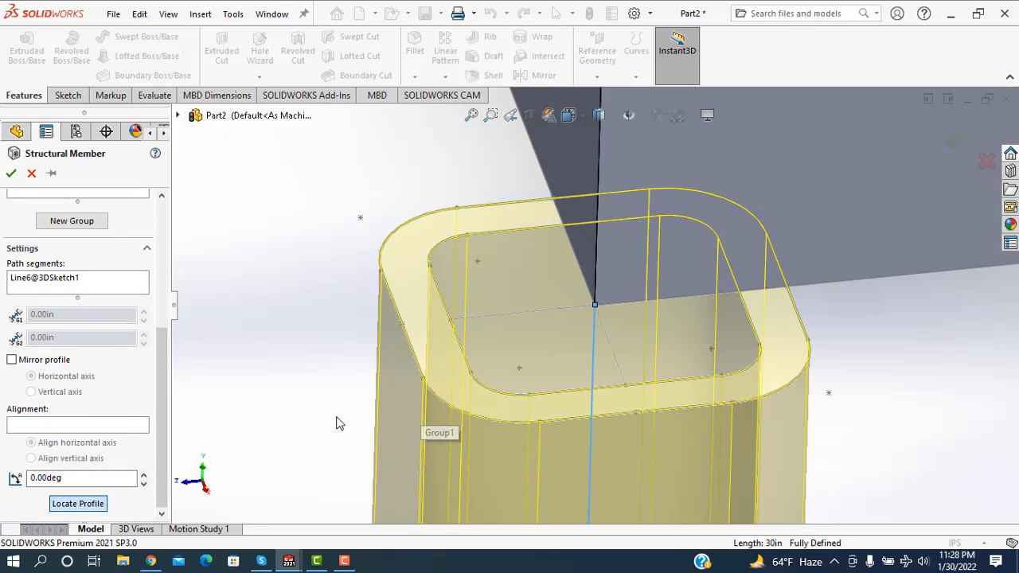
scroll(466, 378, "up", 3)
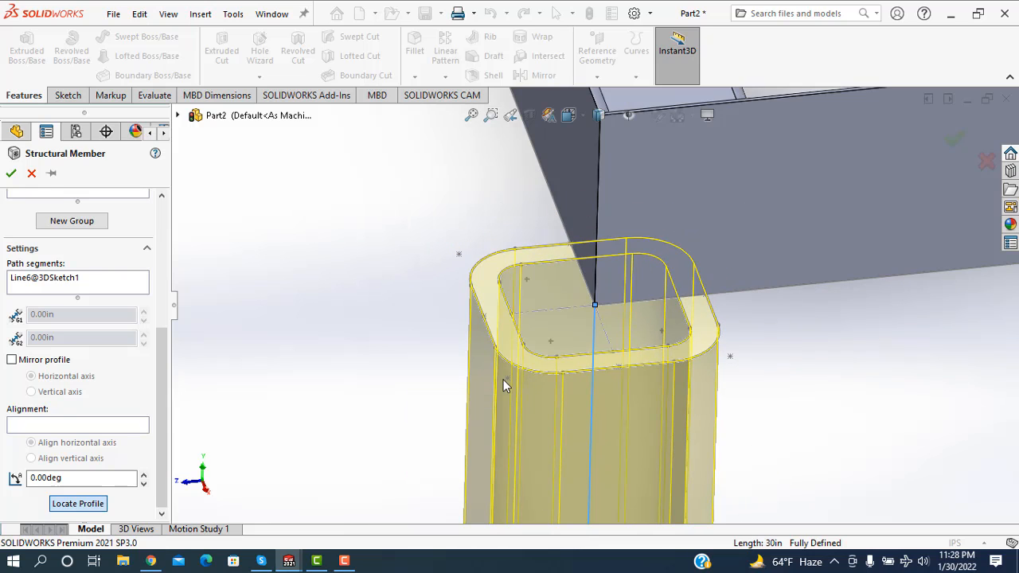
left_click(506, 381)
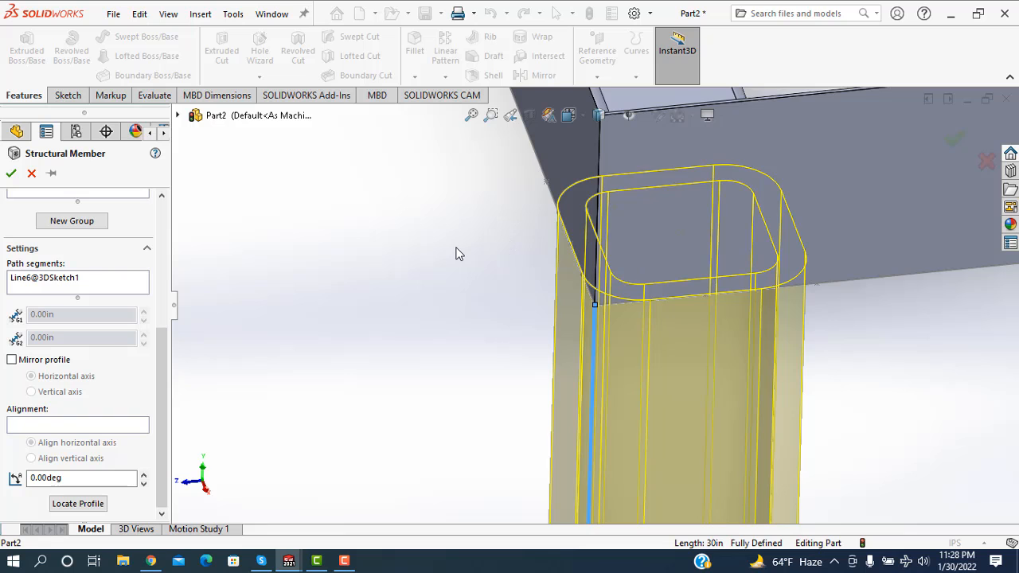
middle_click_drag(459, 253, 455, 217)
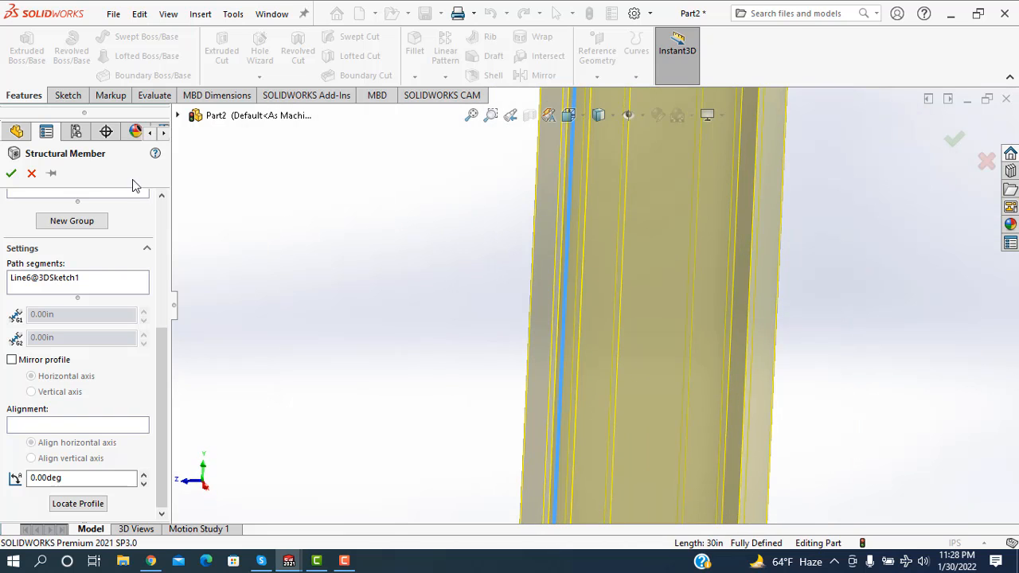
left_click(13, 173)
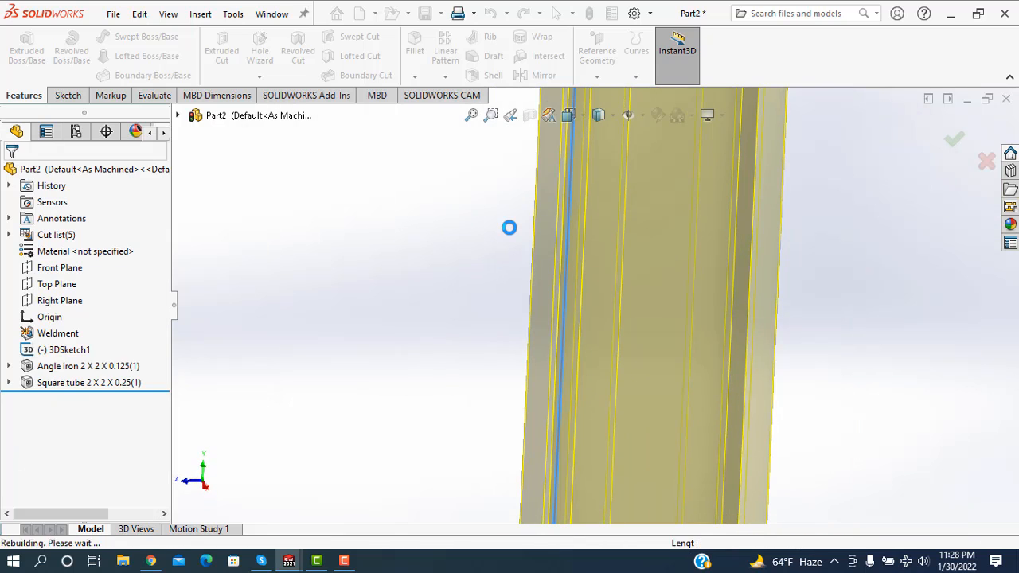
Start another 2 x 2 x 0.25 square tube member along the second leg line, at the other end of the same long side.
scroll(510, 229, "up", 5)
middle_click_drag(754, 230, 651, 289)
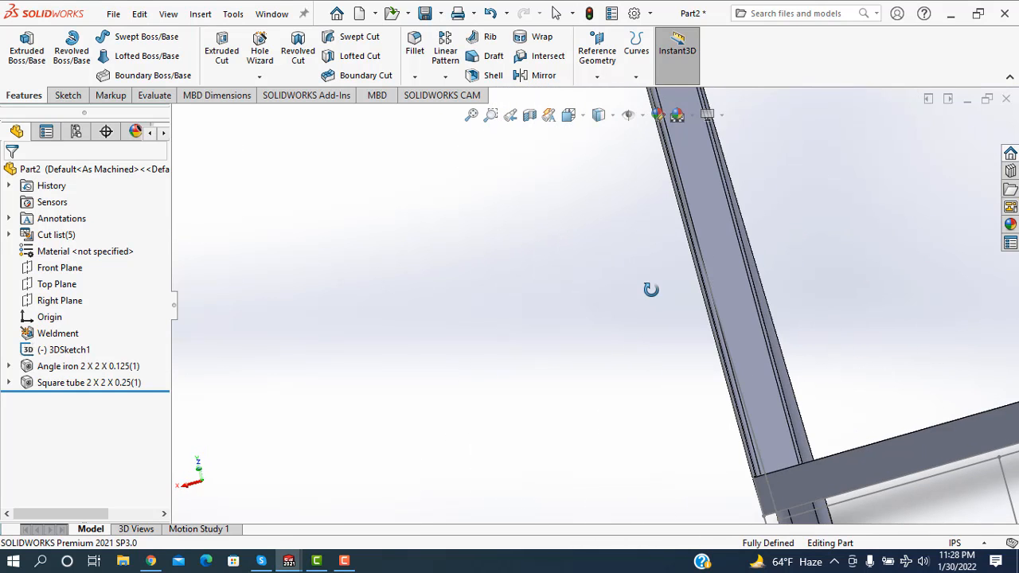
scroll(595, 344, "up", 3)
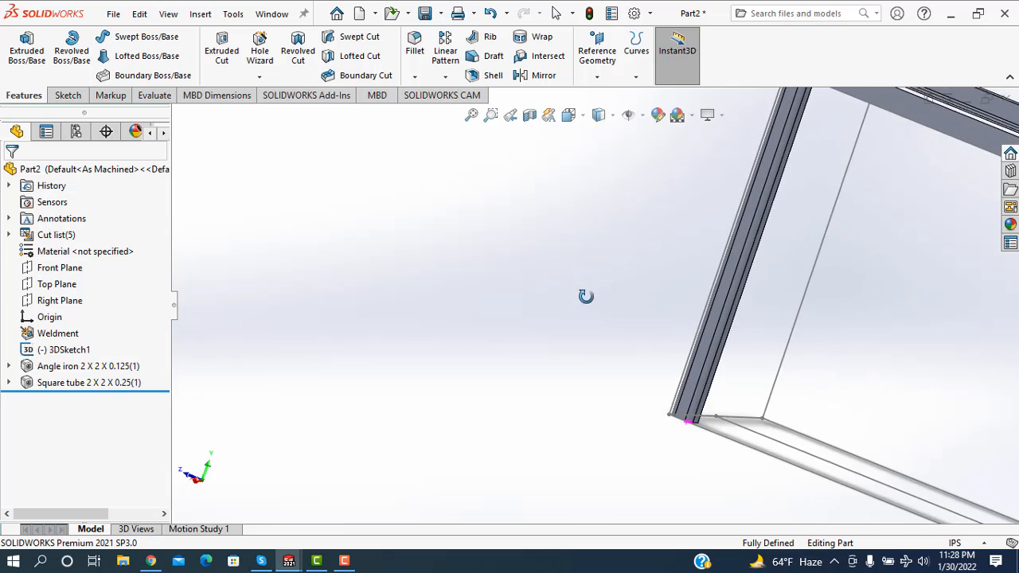
left_click(472, 116)
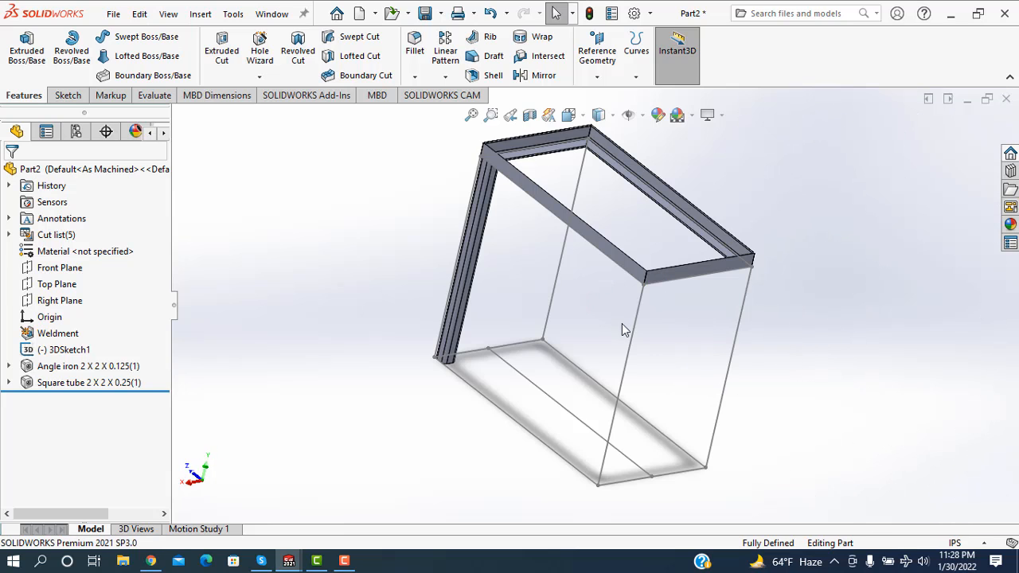
left_click(199, 15)
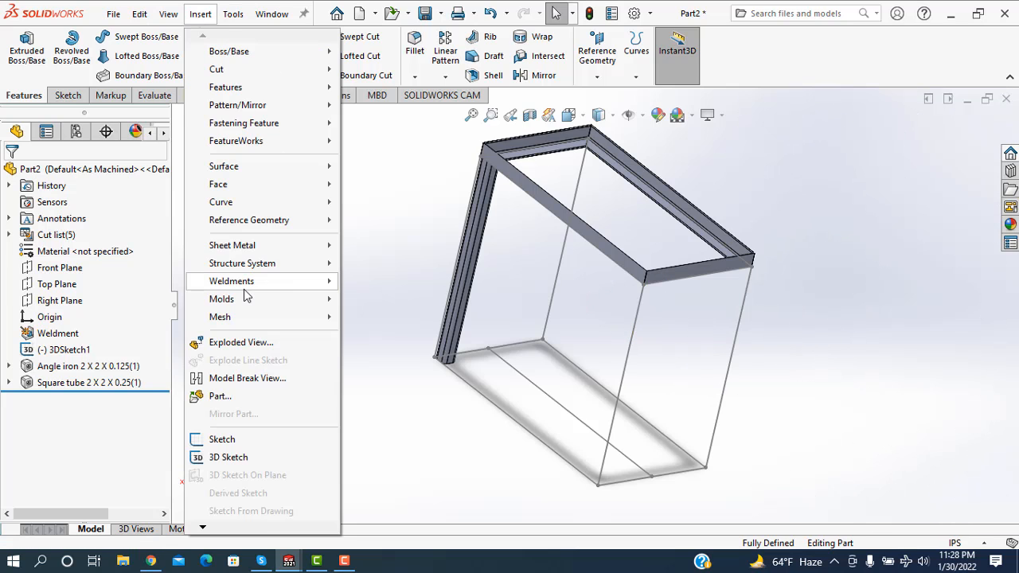
mouse_move(247, 285)
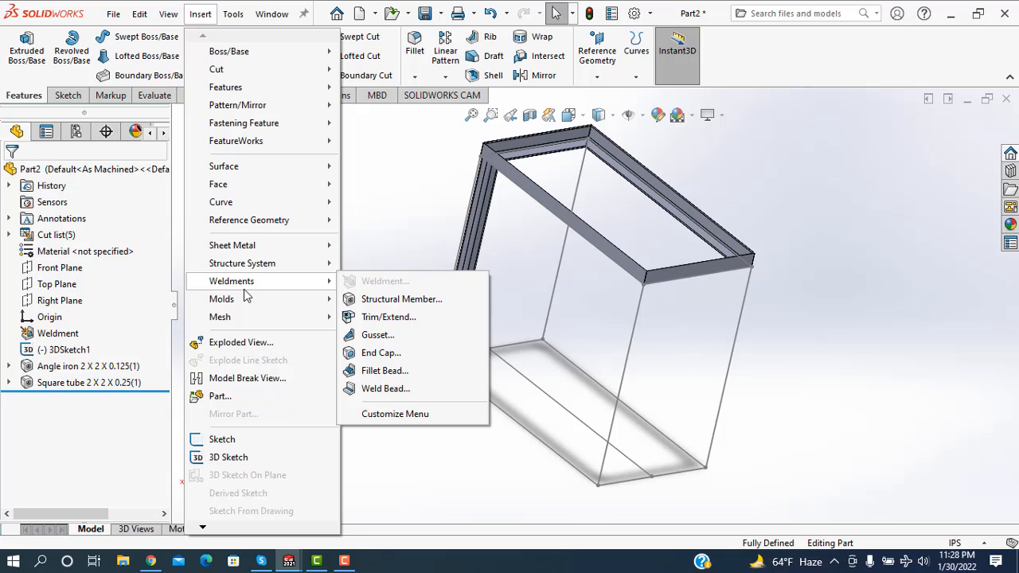
left_click(386, 305)
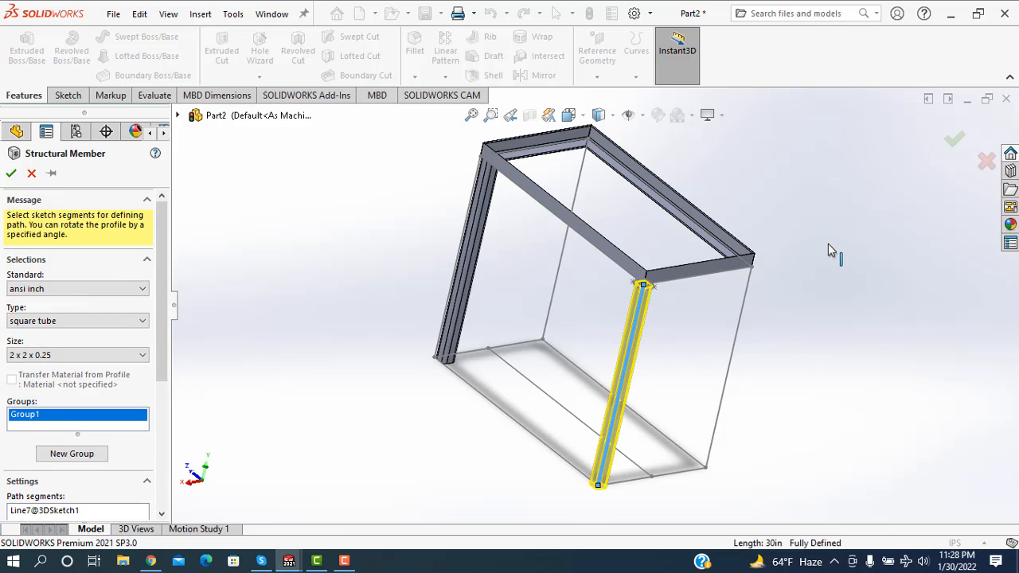
middle_click_drag(785, 277, 770, 287)
Relocate the second leg's profile to its outer corner point, aligning it with the frame corner, and accept the member.
scroll(442, 335, "down", 5)
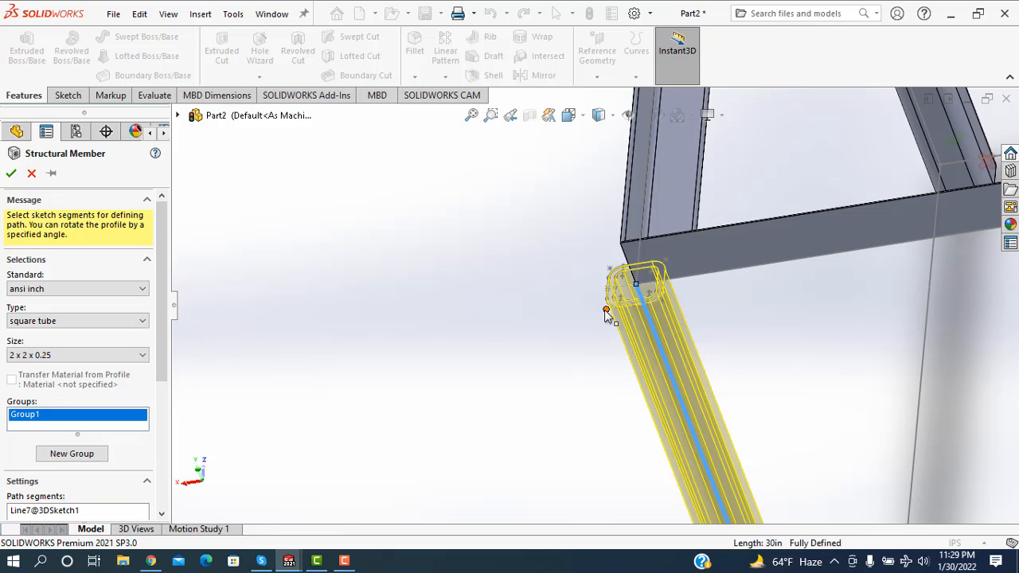
scroll(148, 454, "down", 5)
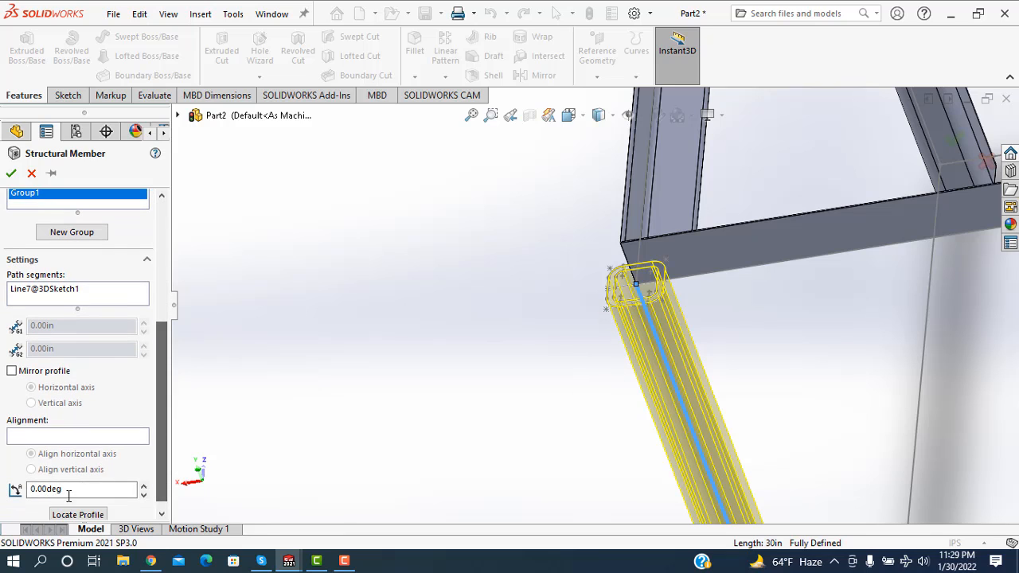
left_click(77, 515)
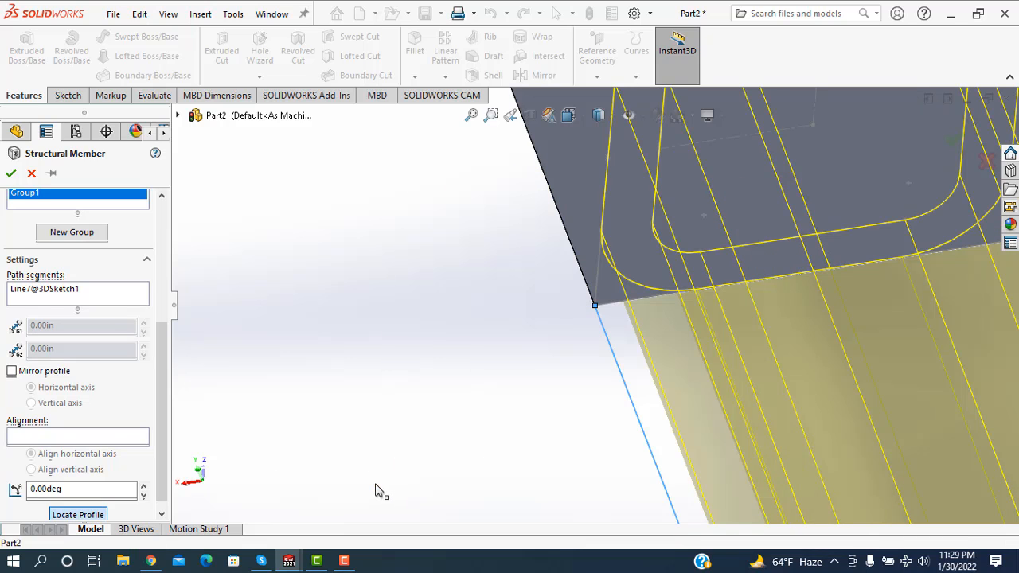
left_click(12, 175)
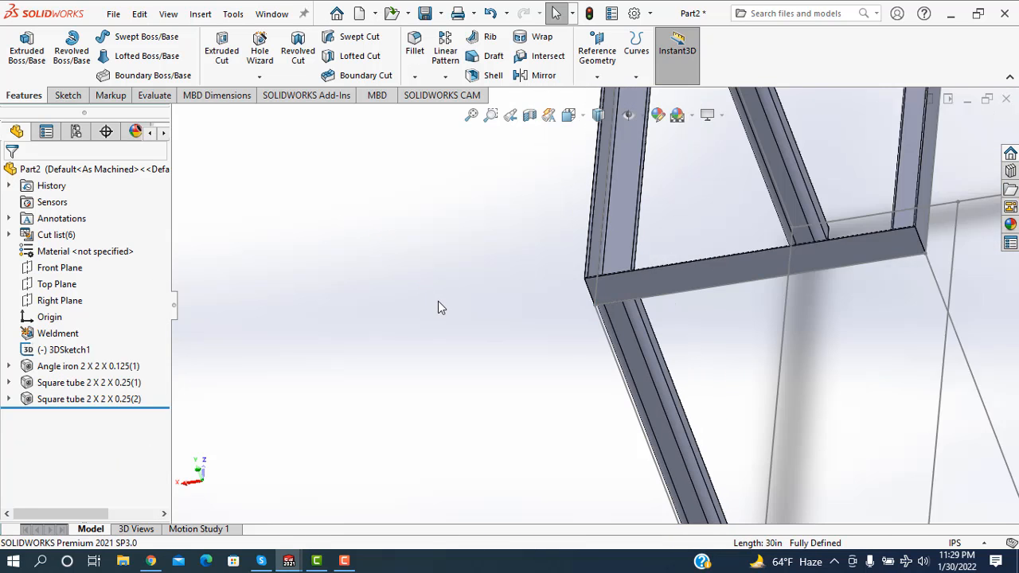
Start a third 2 x 2 x 0.25 square tube member along the leg line across the short side from the second leg.
left_click(200, 14)
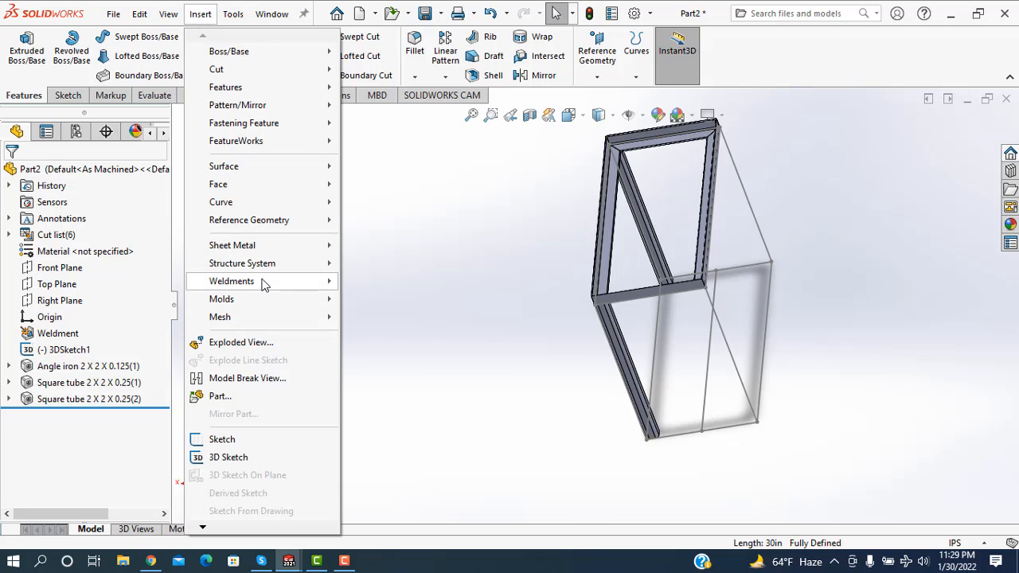
mouse_move(263, 281)
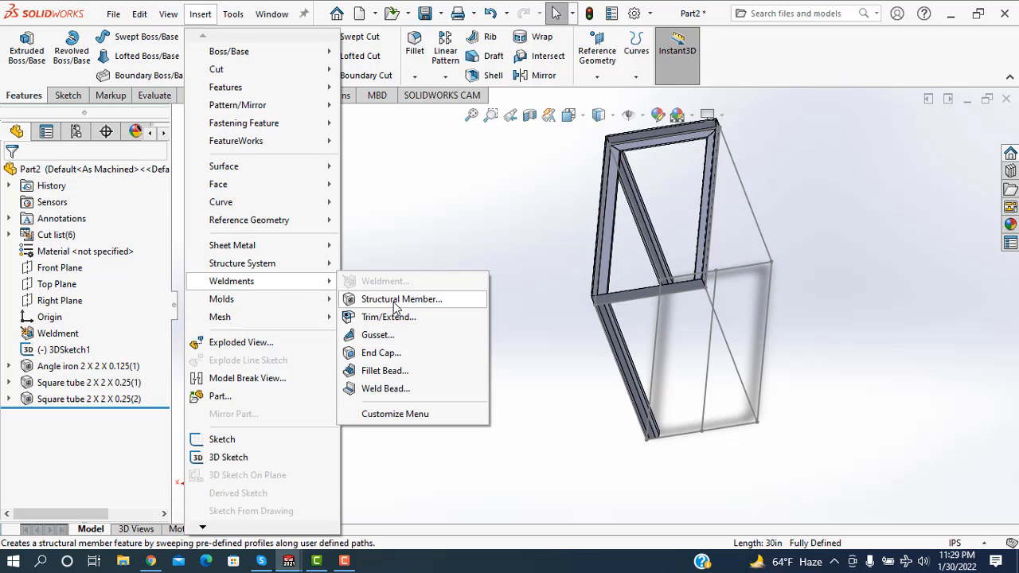
left_click(395, 303)
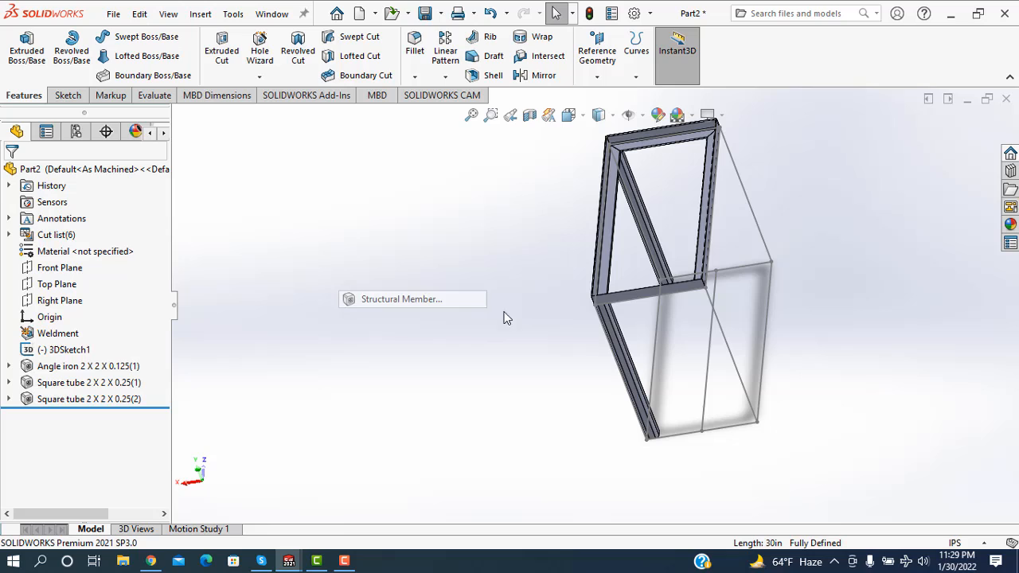
left_click(725, 335)
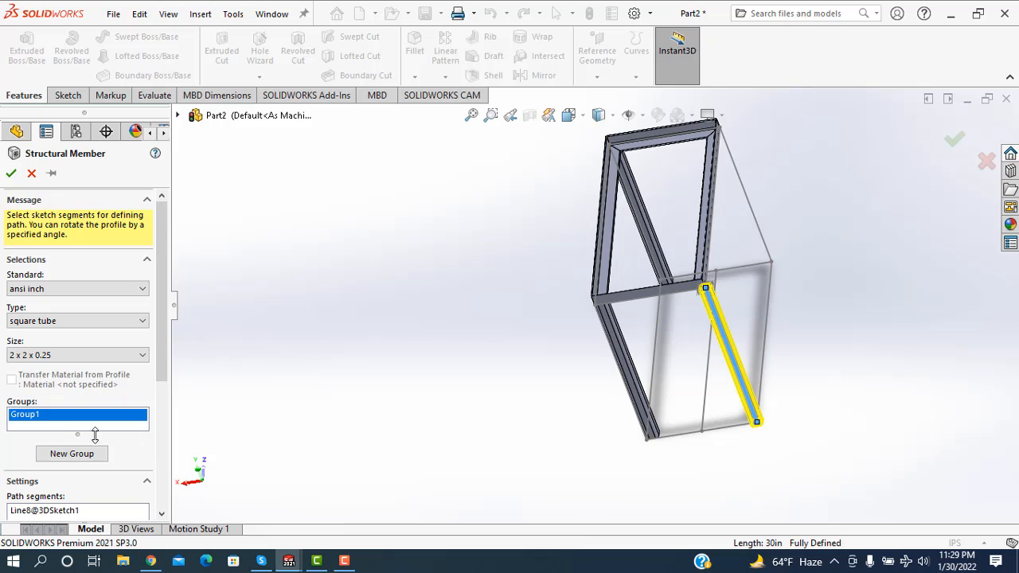
Relocate the third leg's profile to its outer corner point so the tube sits inside the frame corner, and accept the member.
left_click_drag(160, 351, 141, 479)
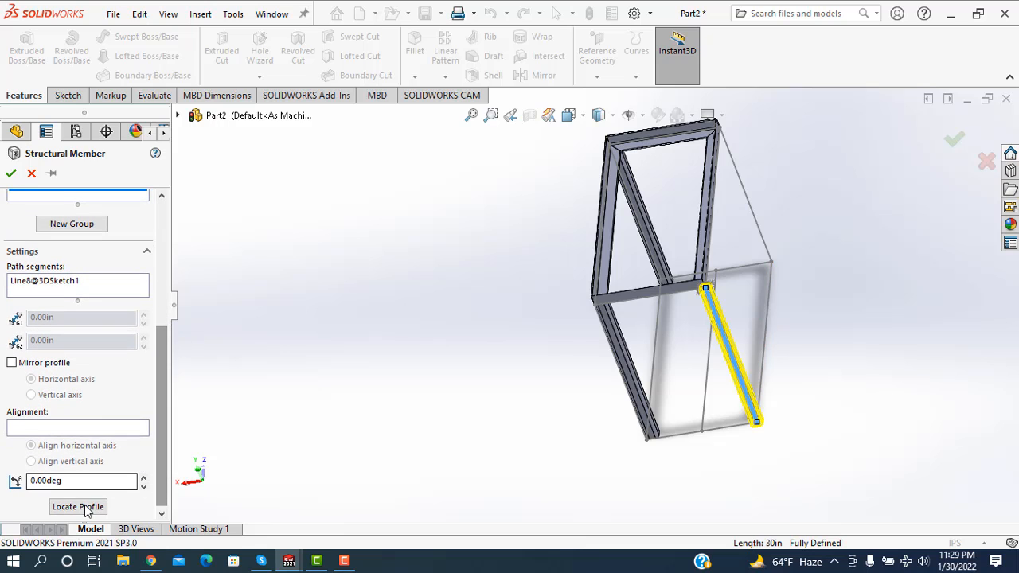
left_click(77, 507)
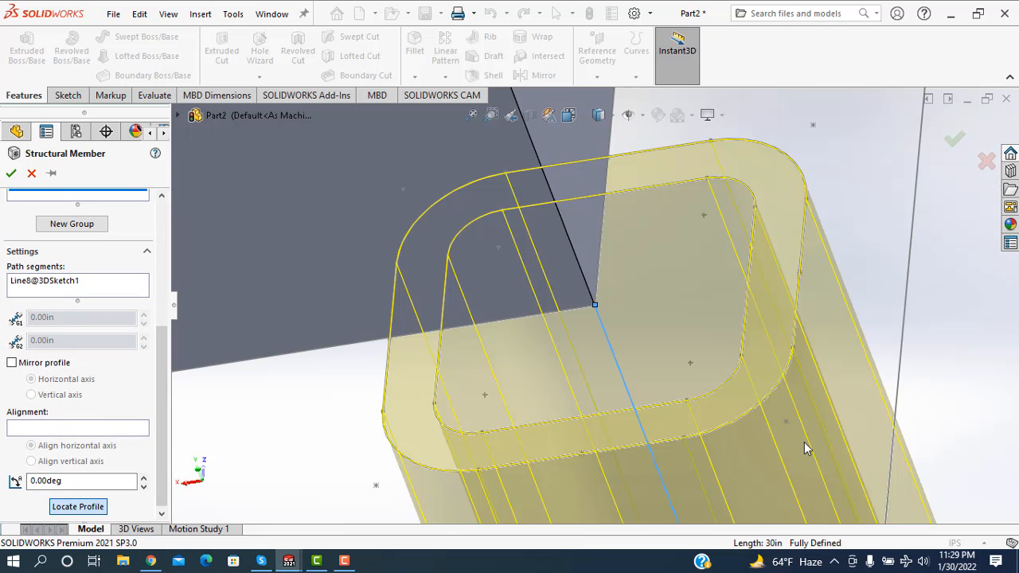
left_click(784, 424)
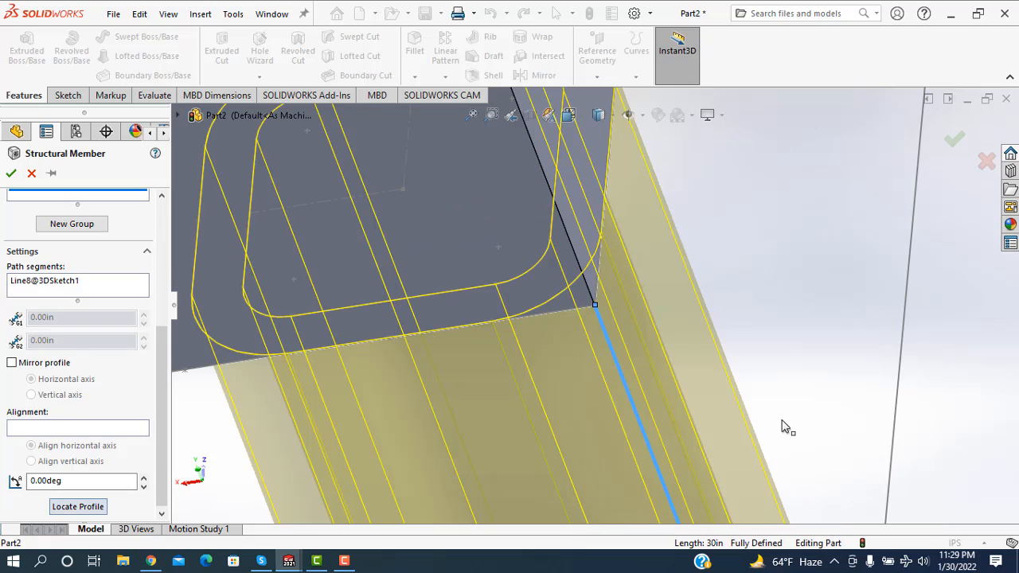
left_click(10, 174)
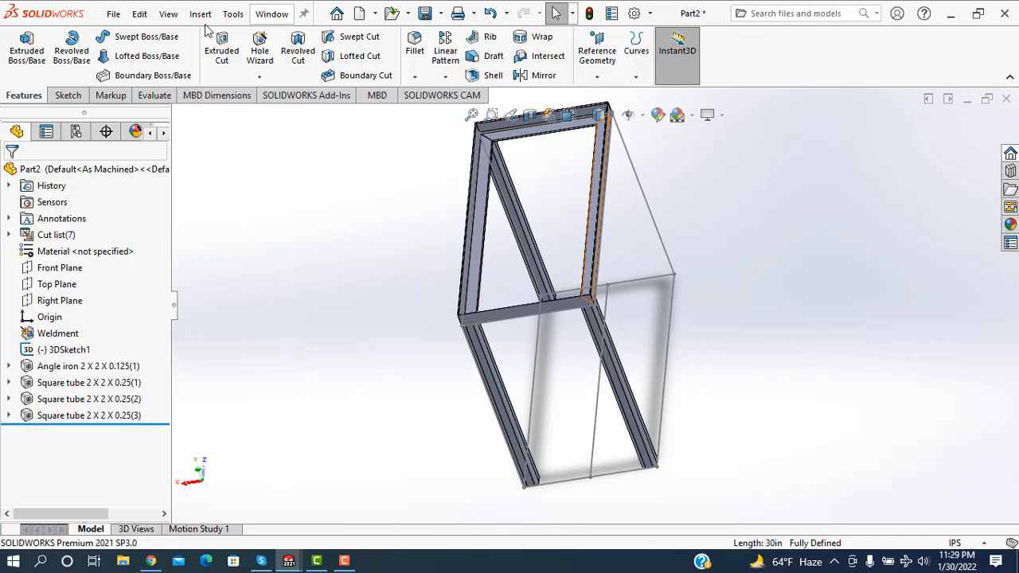
Start a fourth 2 x 2 x 0.25 square tube member along the last remaining leg line.
left_click(201, 14)
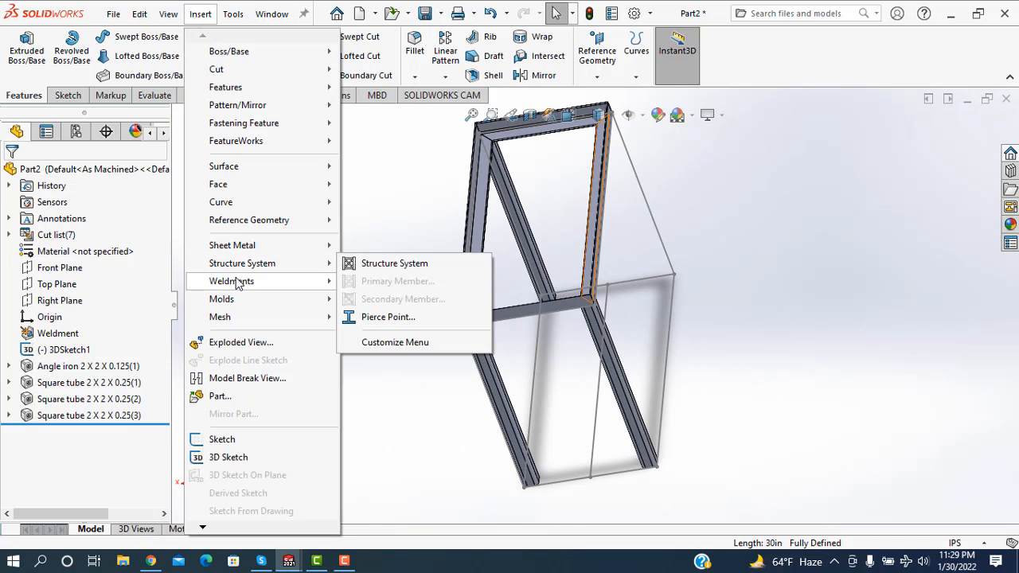
mouse_move(237, 283)
left_click(398, 299)
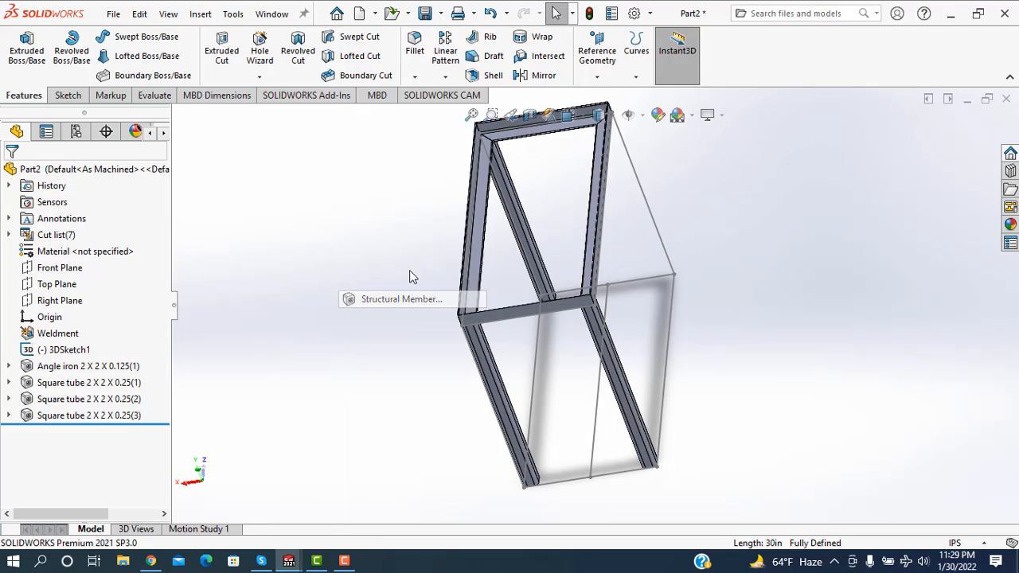
left_click(635, 172)
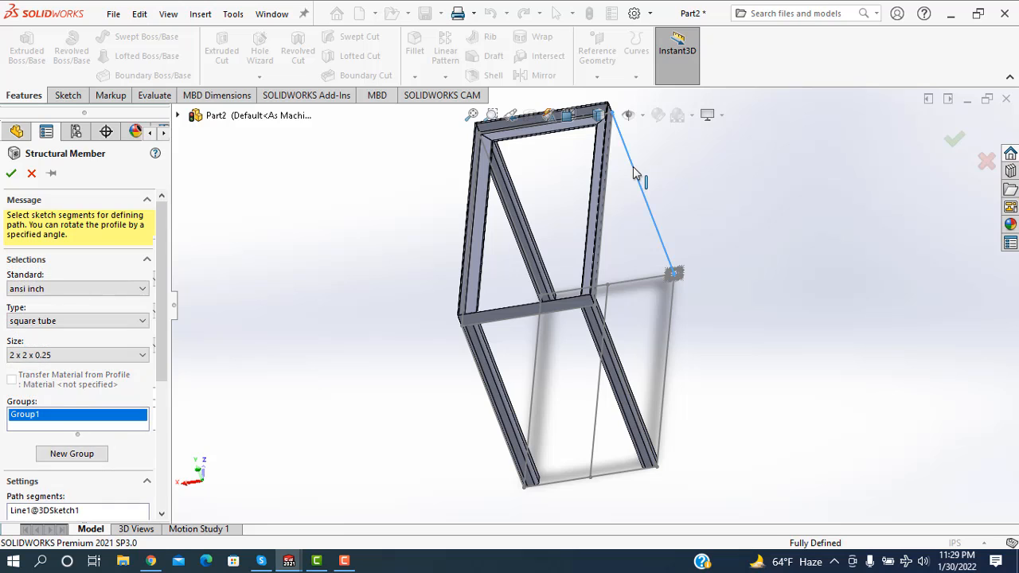
Relocate the fourth leg's profile to its outer corner point, aligning it with the frame corner, and accept the member.
left_click(162, 516)
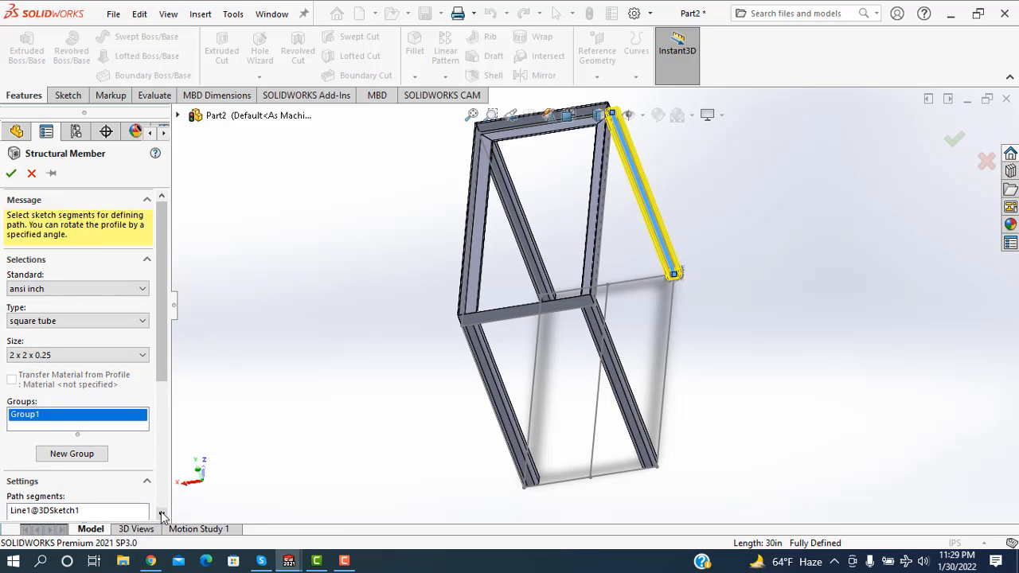
left_click(162, 515)
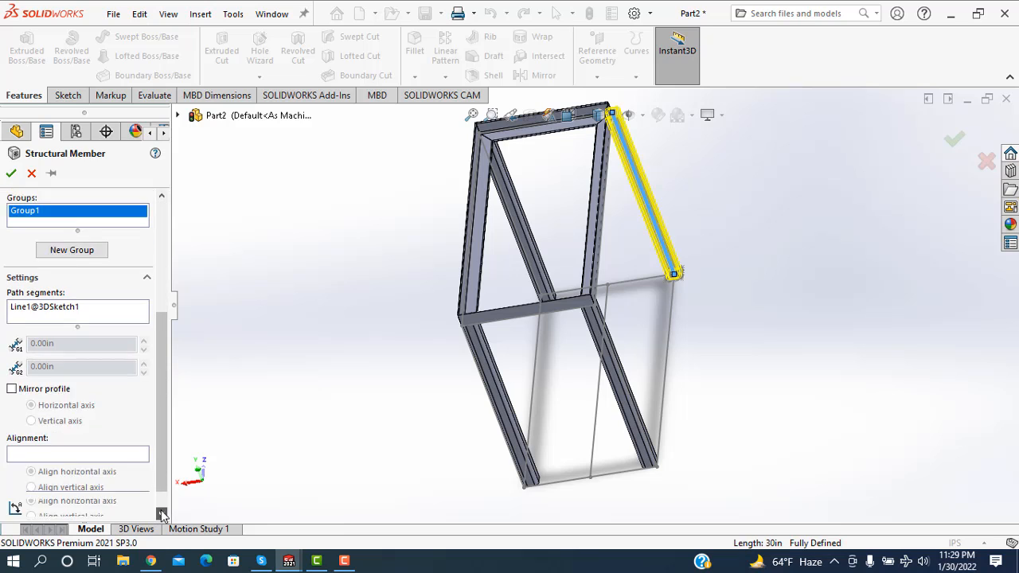
left_click(79, 504)
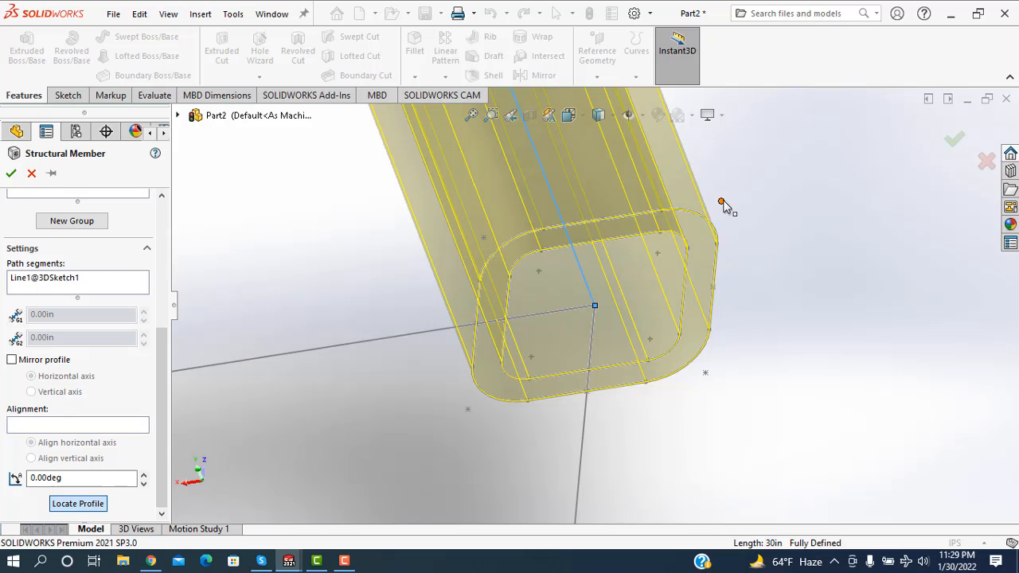
left_click(722, 204)
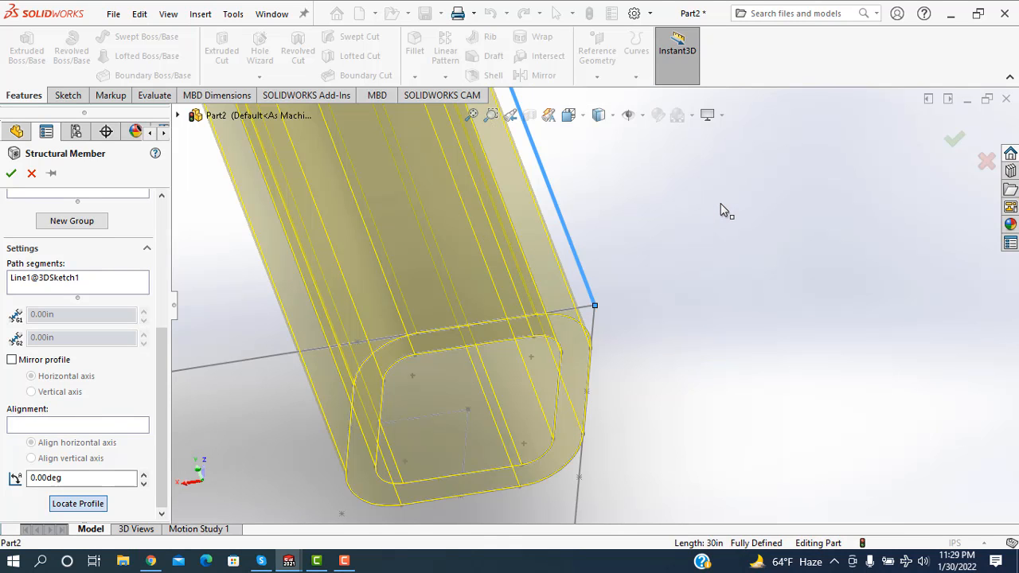
left_click(11, 174)
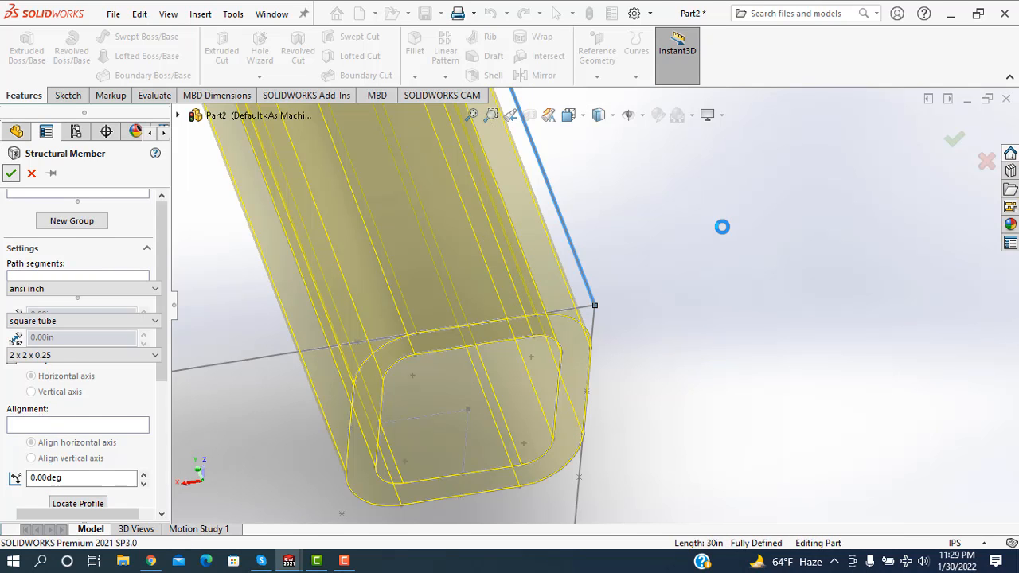
Start a 2 x 2 x 0.25 square tube cross member along the short bottom line joining the second and third legs.
scroll(694, 284, "up", 16)
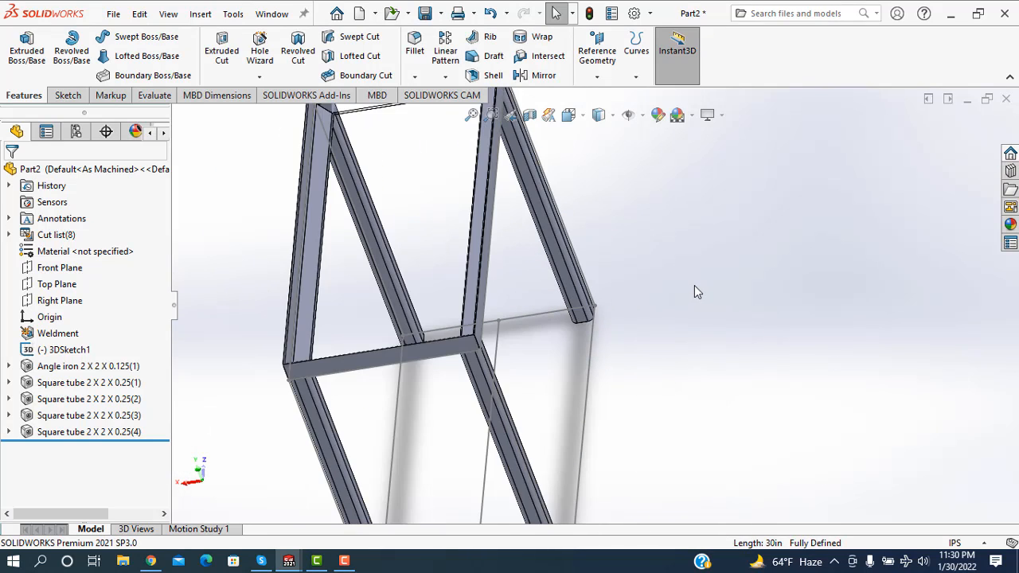
scroll(603, 201, "down", 8)
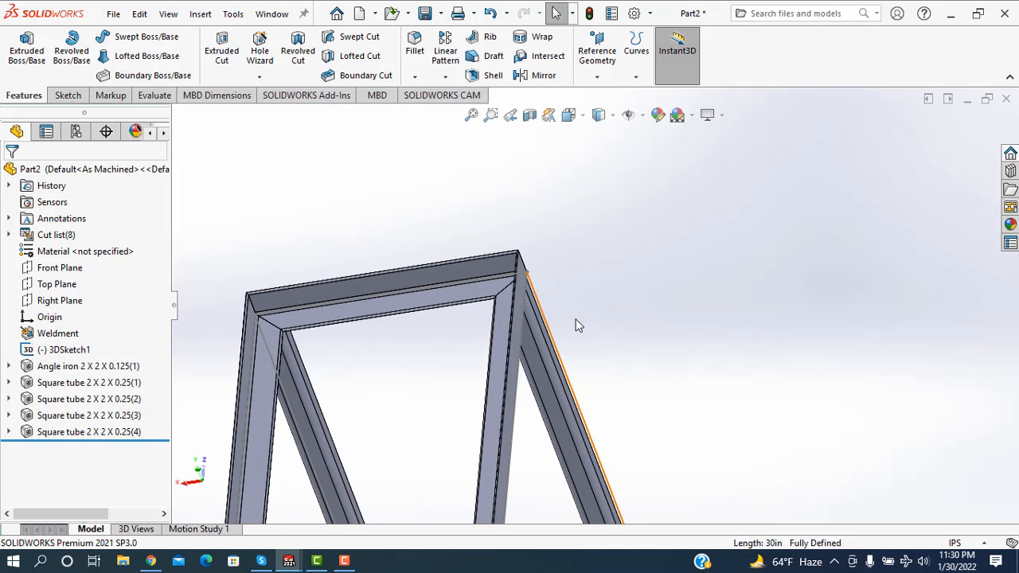
scroll(578, 326, "up", 6)
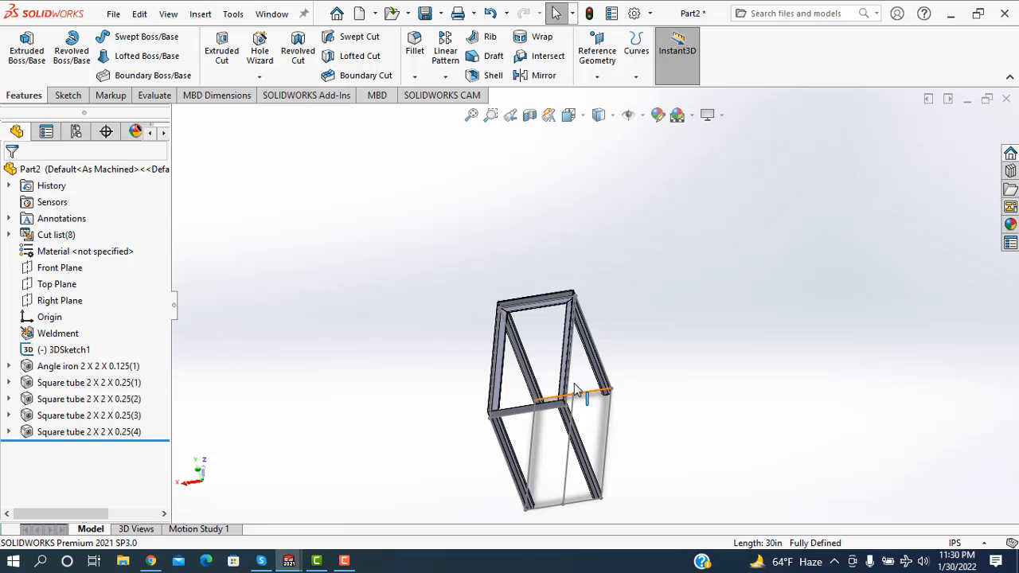
left_click(200, 14)
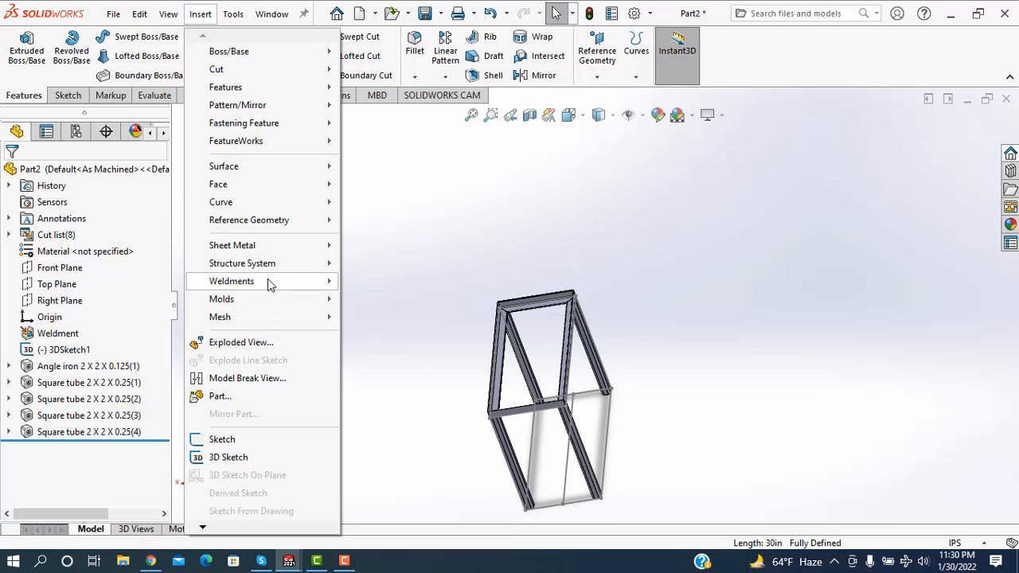
mouse_move(263, 281)
left_click(415, 306)
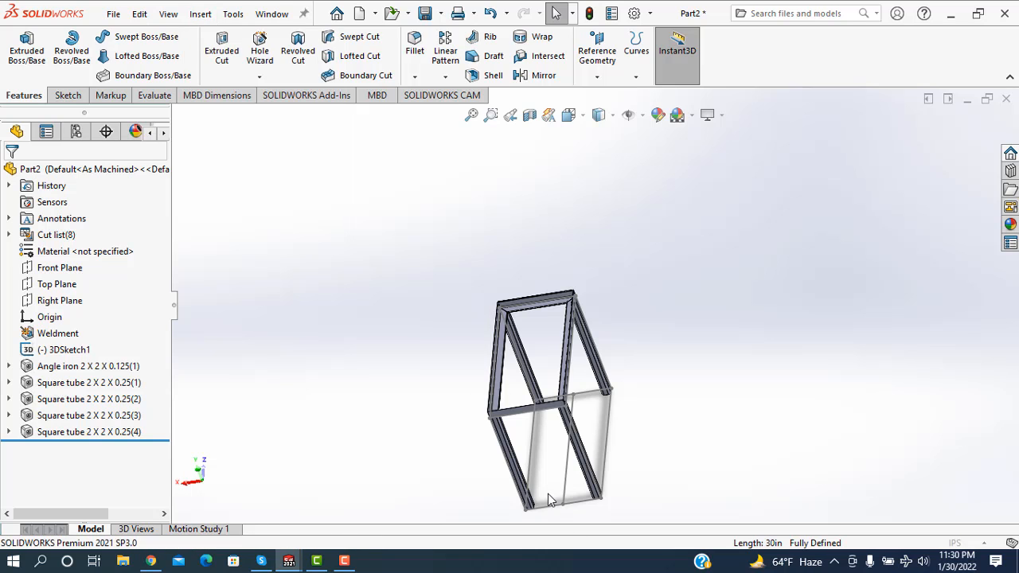
scroll(554, 514, "down", 5)
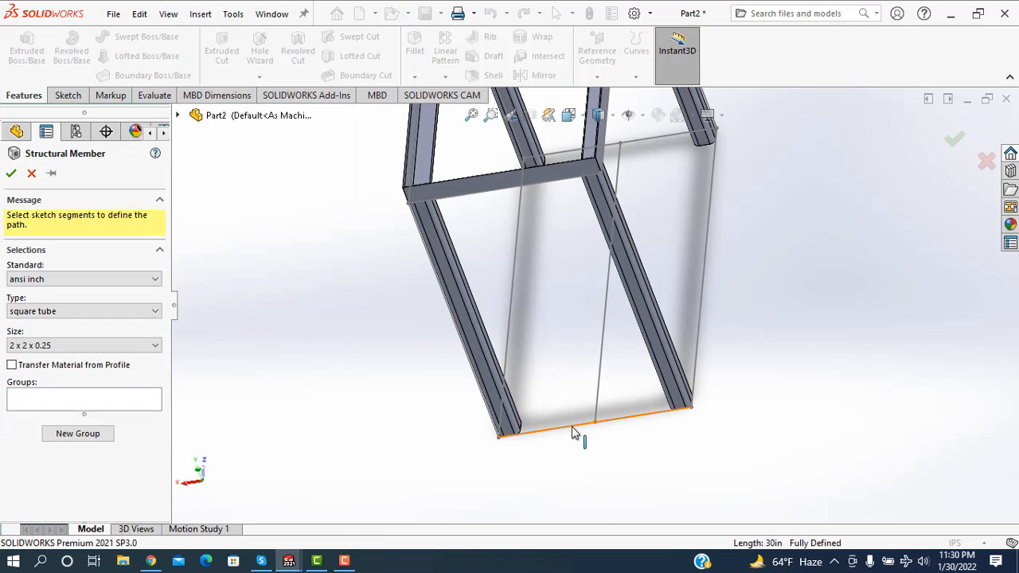
left_click(573, 433)
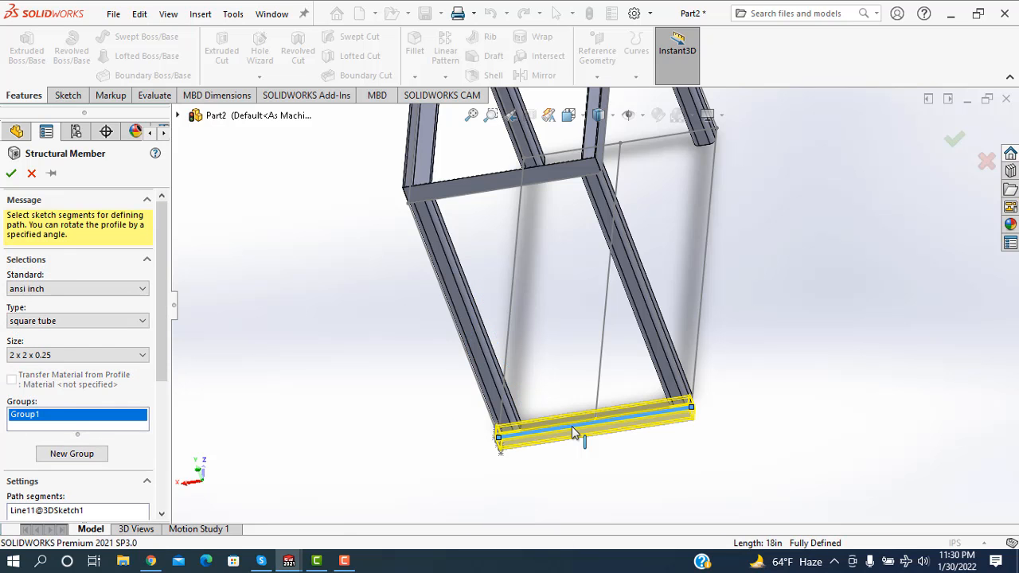
Relocate the short cross member's profile to its lower outer corner point so it lines up with the legs, and accept it.
middle_click_drag(396, 407, 446, 410)
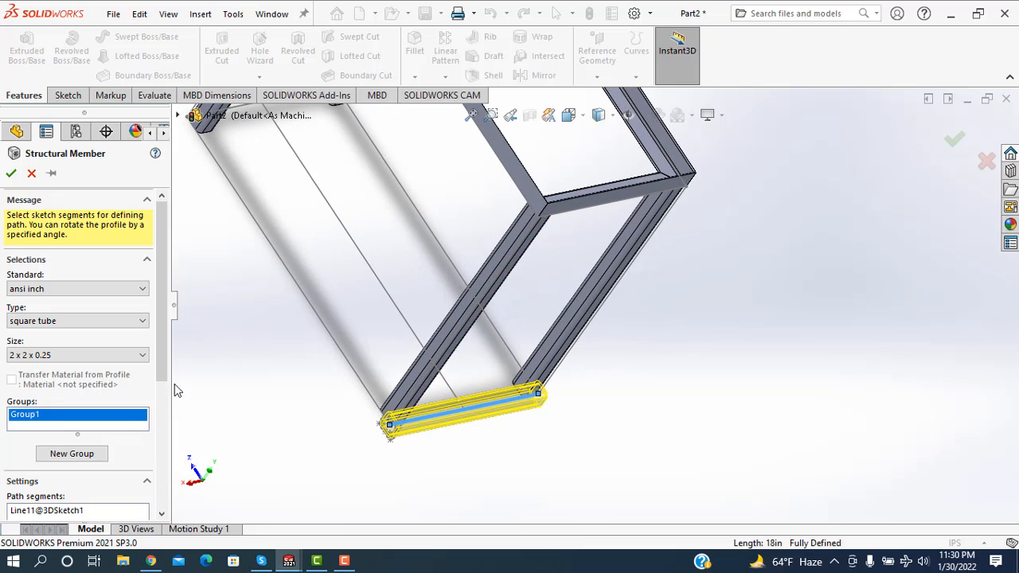
left_click_drag(160, 360, 158, 511)
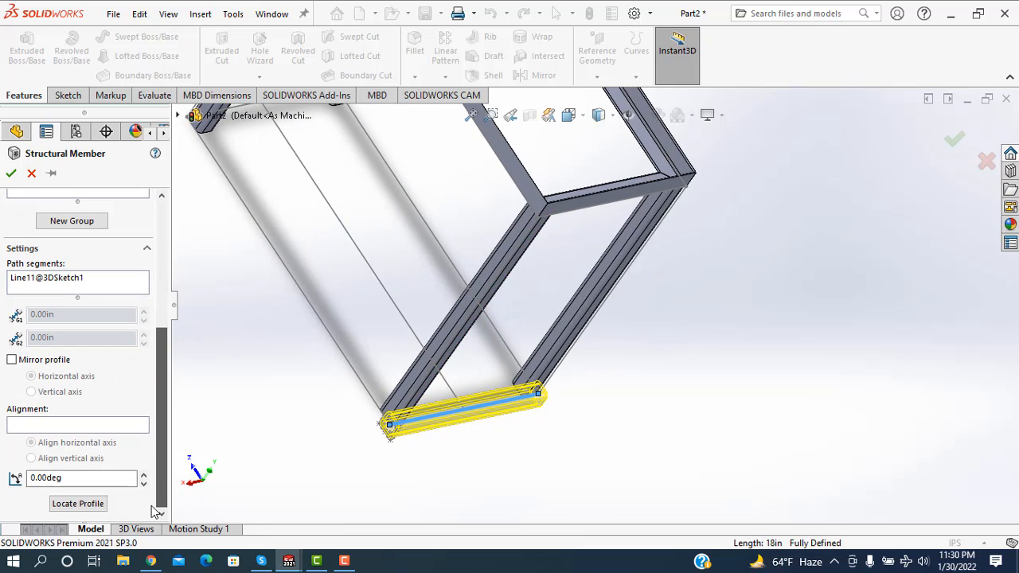
left_click(78, 504)
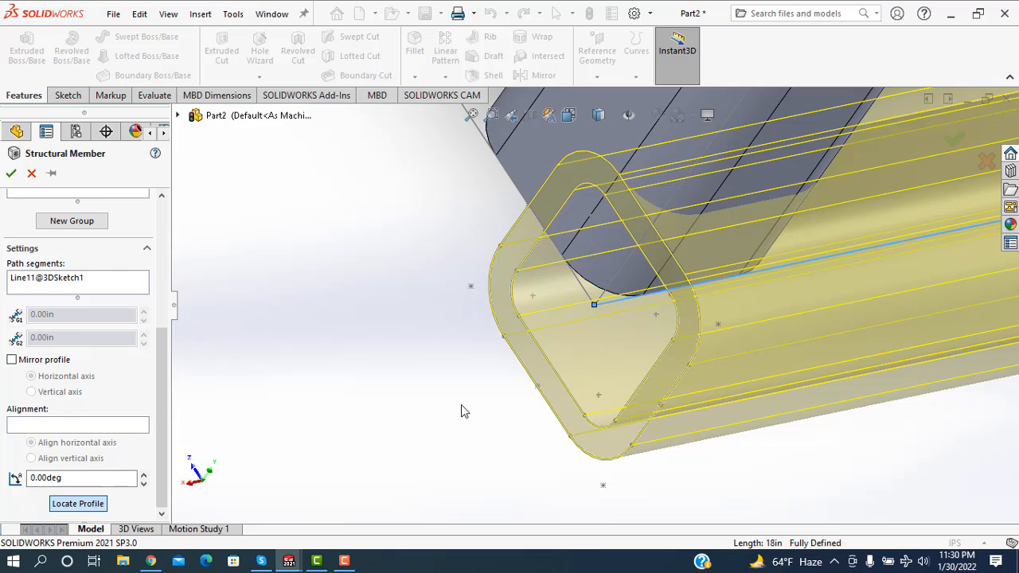
middle_click_drag(471, 412, 498, 424)
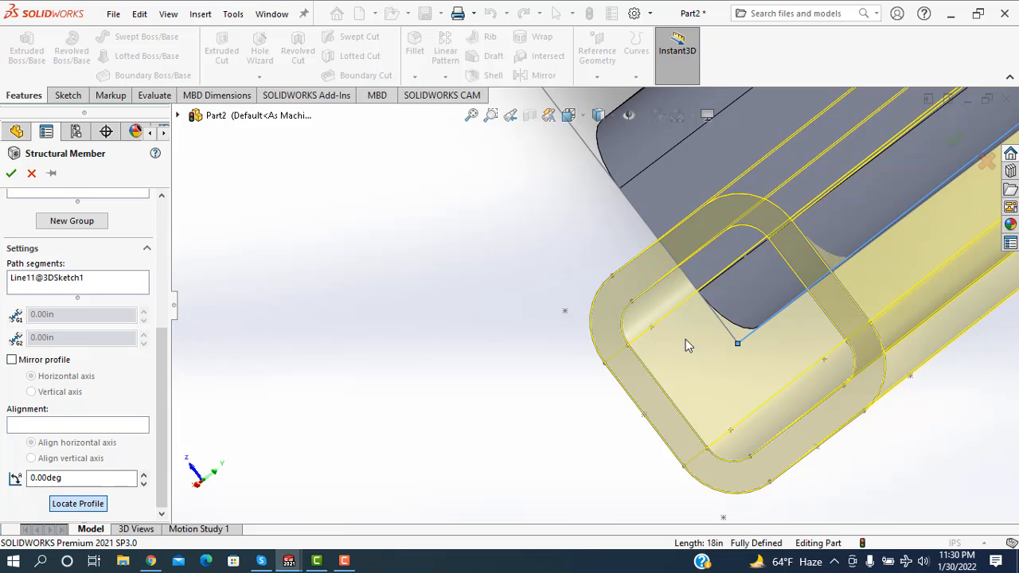
middle_click_drag(548, 411, 554, 357)
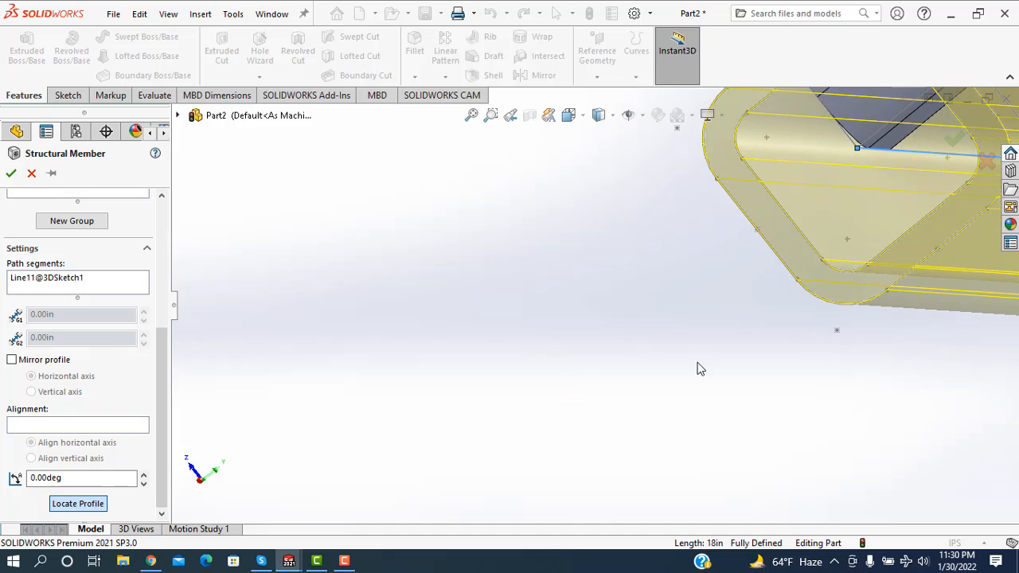
left_click(837, 334)
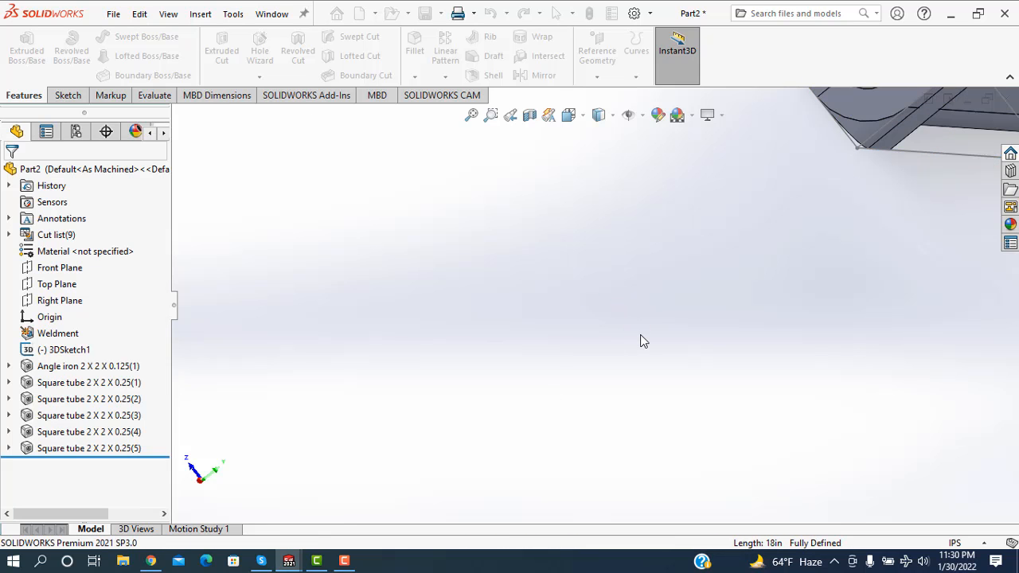
Start another 2 x 2 x 0.25 square tube member along the long bottom line joining the first and second legs.
scroll(641, 335, "up", 9)
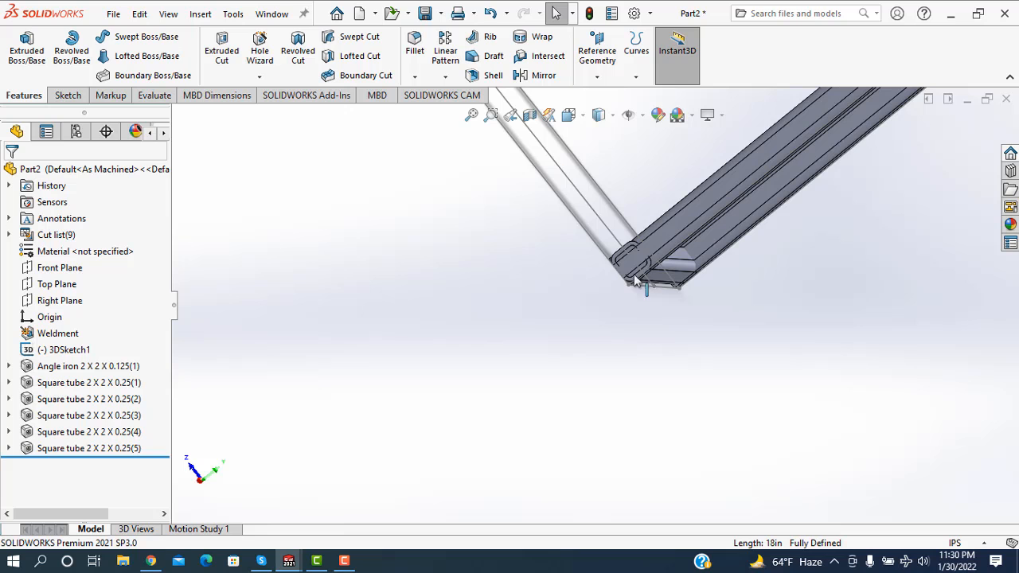
scroll(634, 277, "down", 5)
middle_click_drag(708, 353, 603, 297)
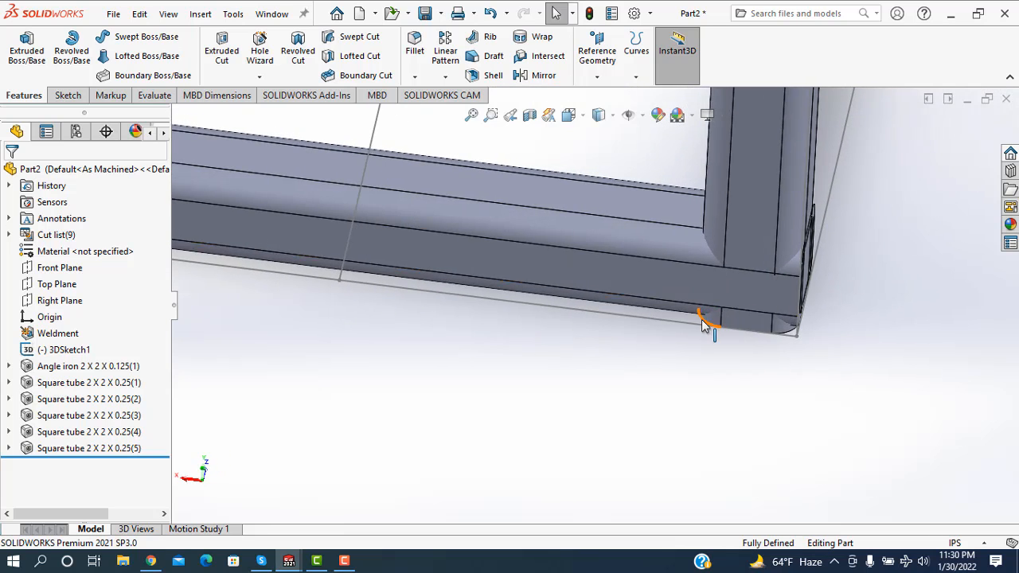
scroll(703, 324, "up", 6)
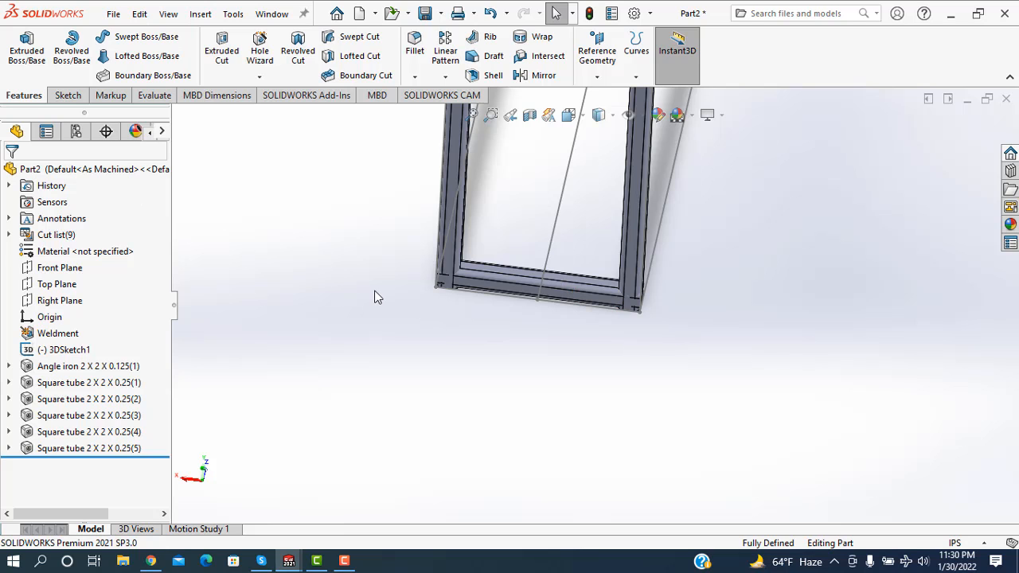
middle_click_drag(378, 297, 447, 228)
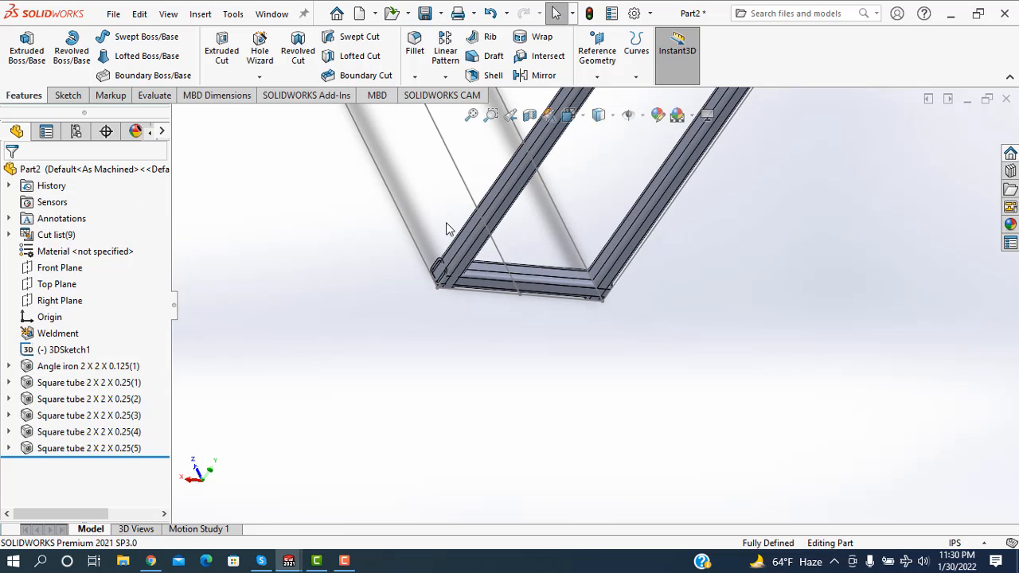
left_click(202, 16)
mouse_move(271, 281)
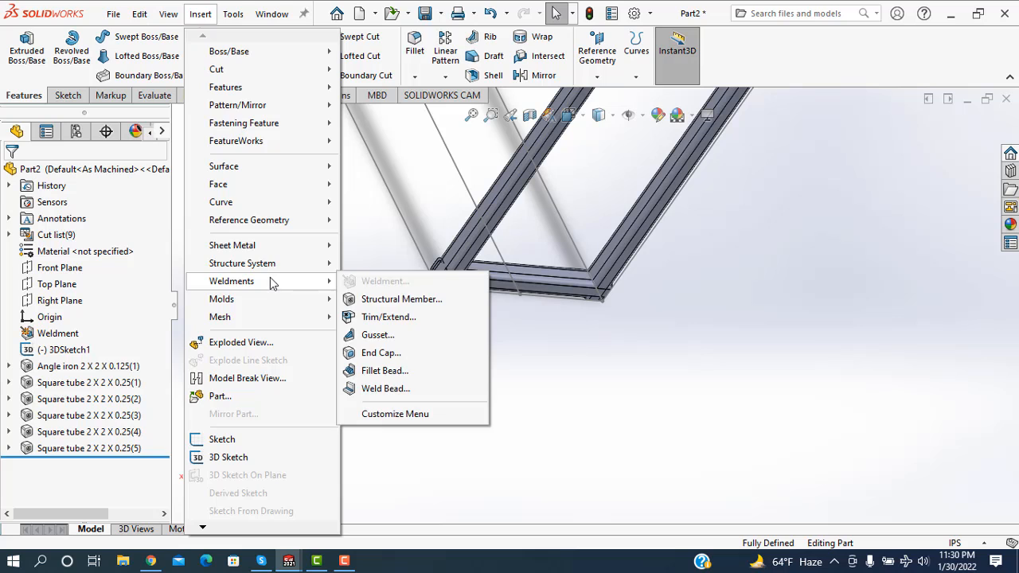
left_click(371, 300)
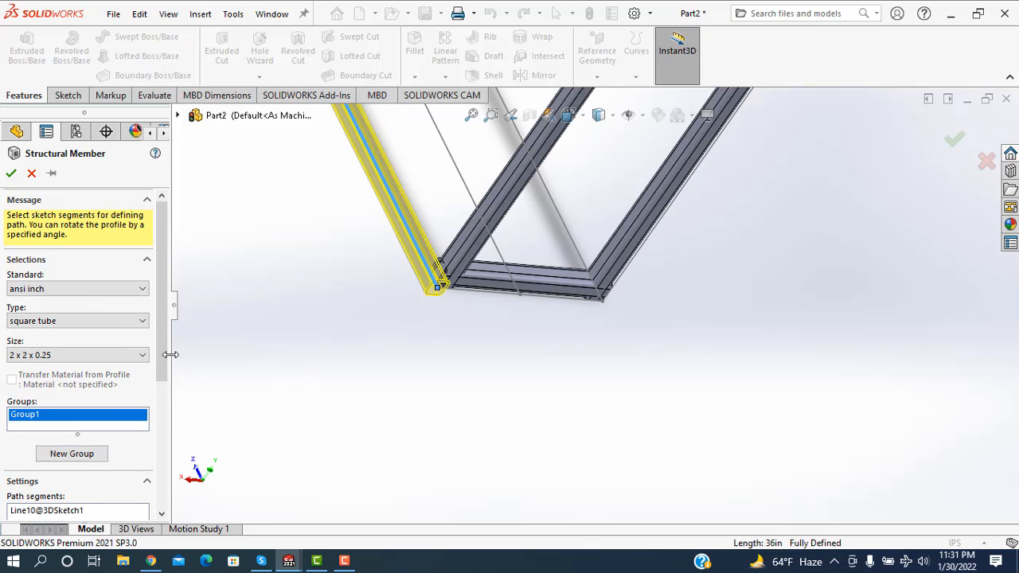
Relocate the long bottom member's profile to its lower outer corner point, flush with the legs, and accept it.
scroll(161, 355, "down", 3)
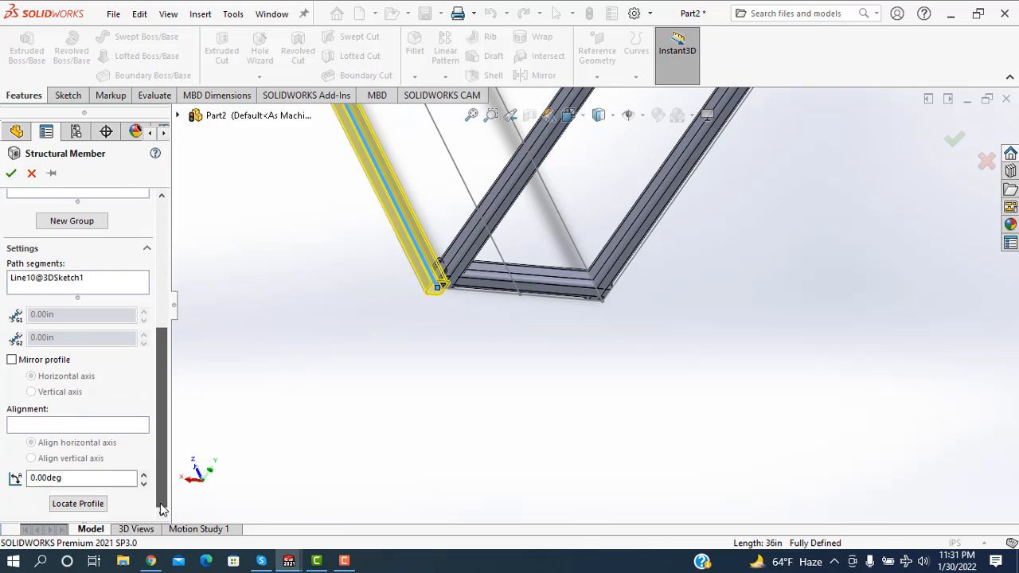
left_click(89, 511)
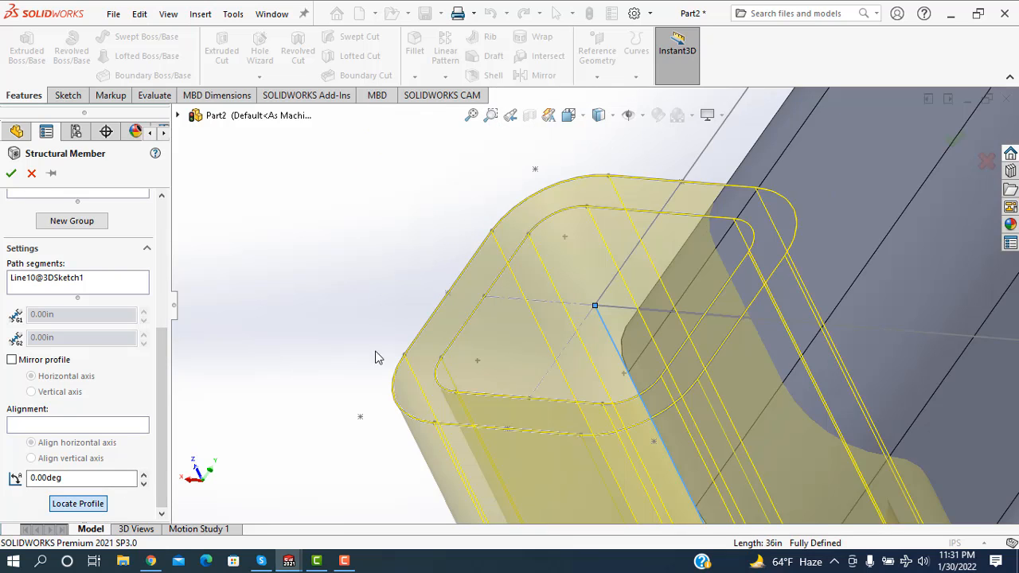
left_click(360, 419)
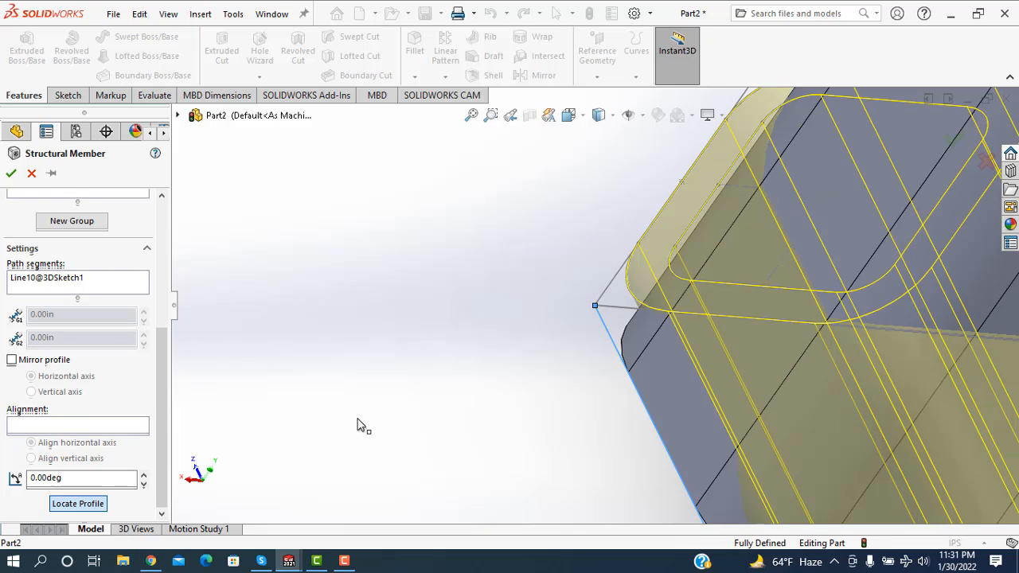
left_click(11, 176)
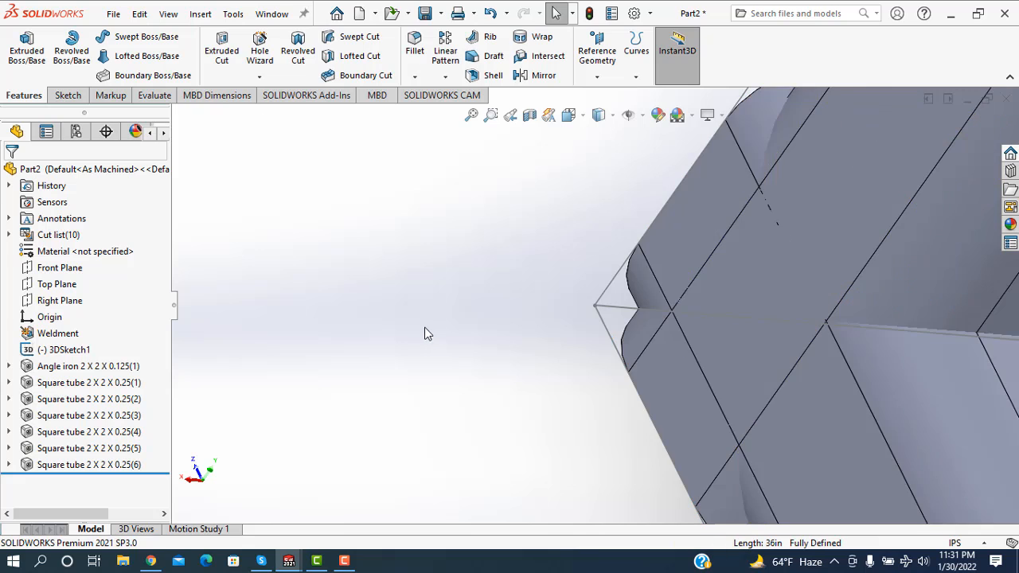
Start a 2 x 2 x 0.25 square tube member along the remaining long bottom line, opposite the existing long cross member.
scroll(453, 358, "up", 3)
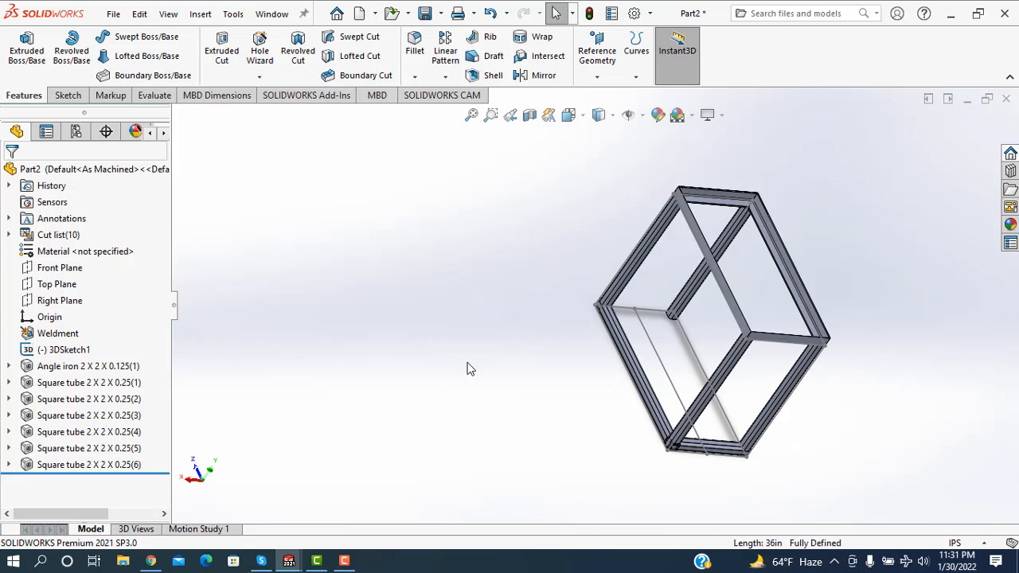
scroll(711, 462, "down", 5)
scroll(801, 422, "up", 4)
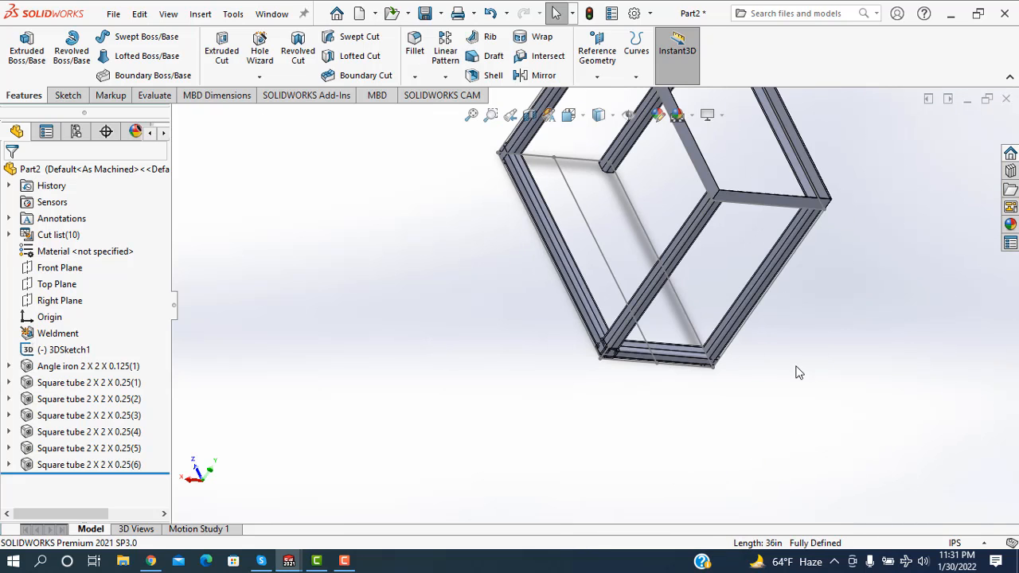
left_click(200, 14)
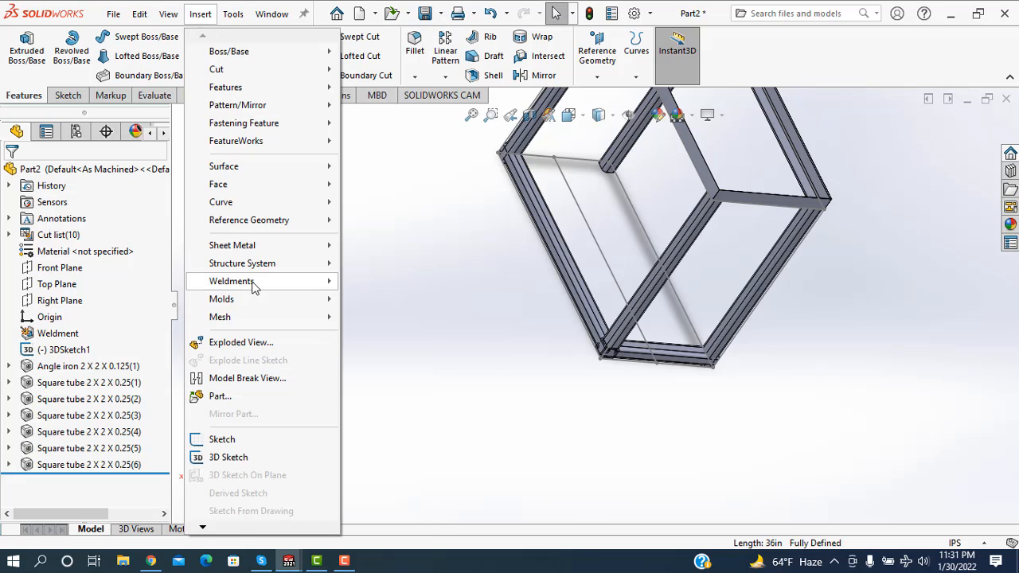
mouse_move(262, 282)
left_click(387, 296)
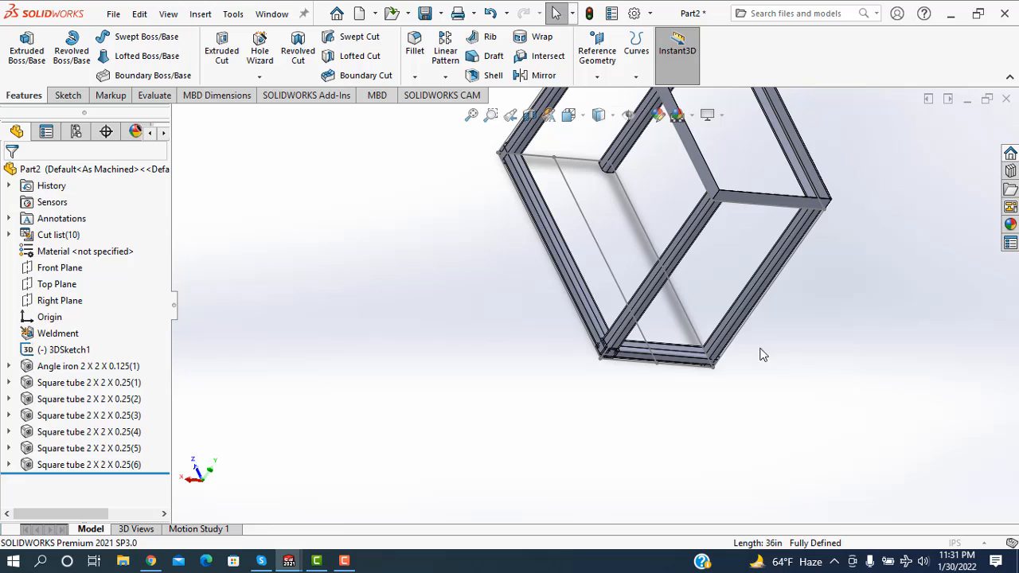
left_click(697, 336)
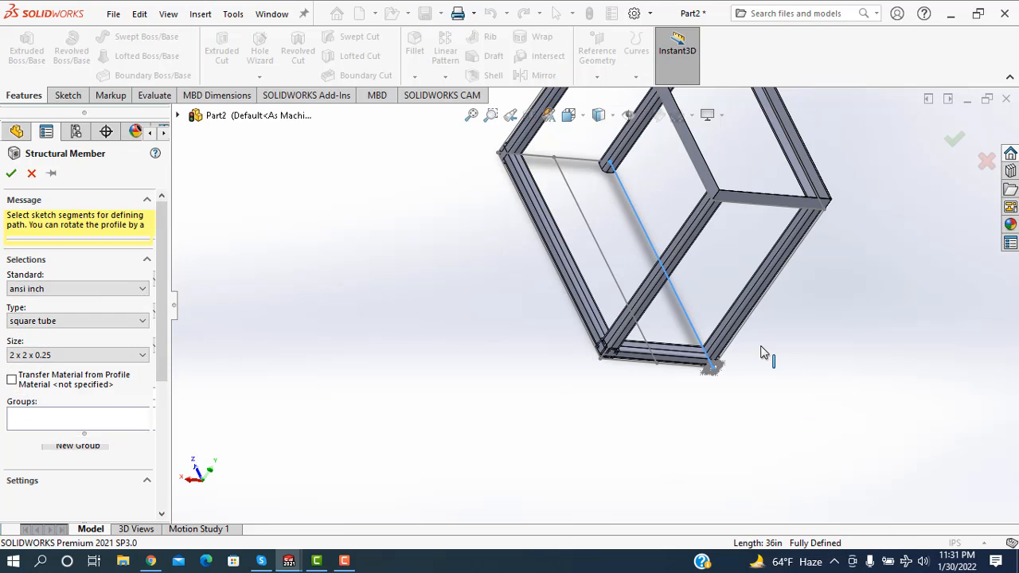
scroll(748, 394, "down", 6)
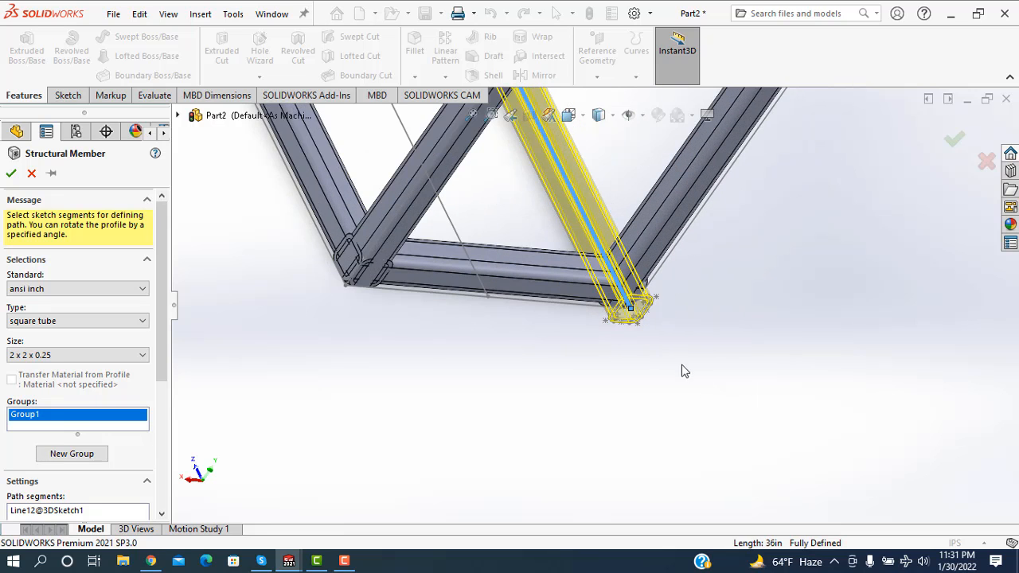
Relocate the second long member's profile to its lower outer corner point, flush with the legs, and accept it.
middle_click_drag(655, 332, 637, 293)
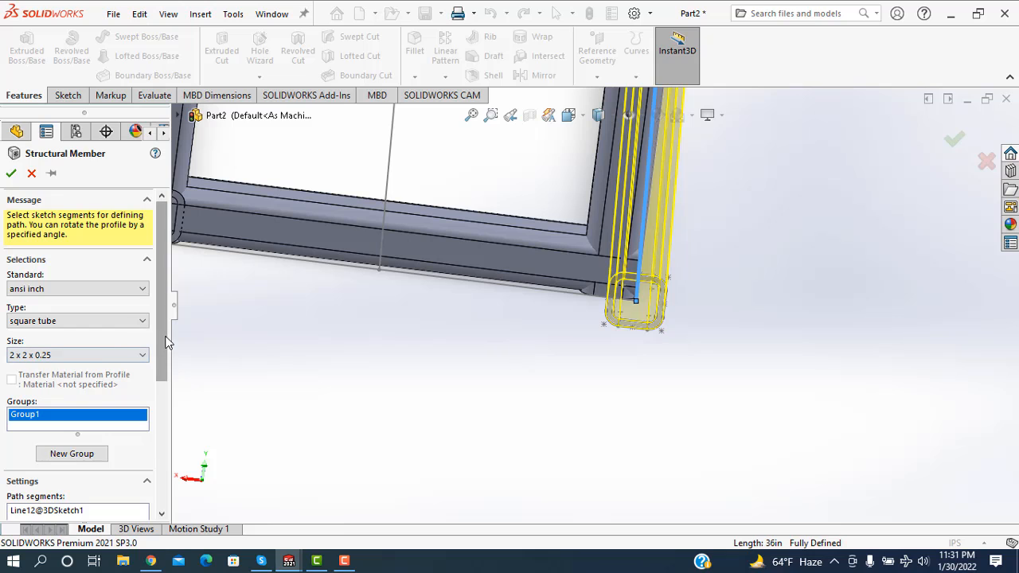
scroll(163, 345, "down", 5)
left_click(98, 507)
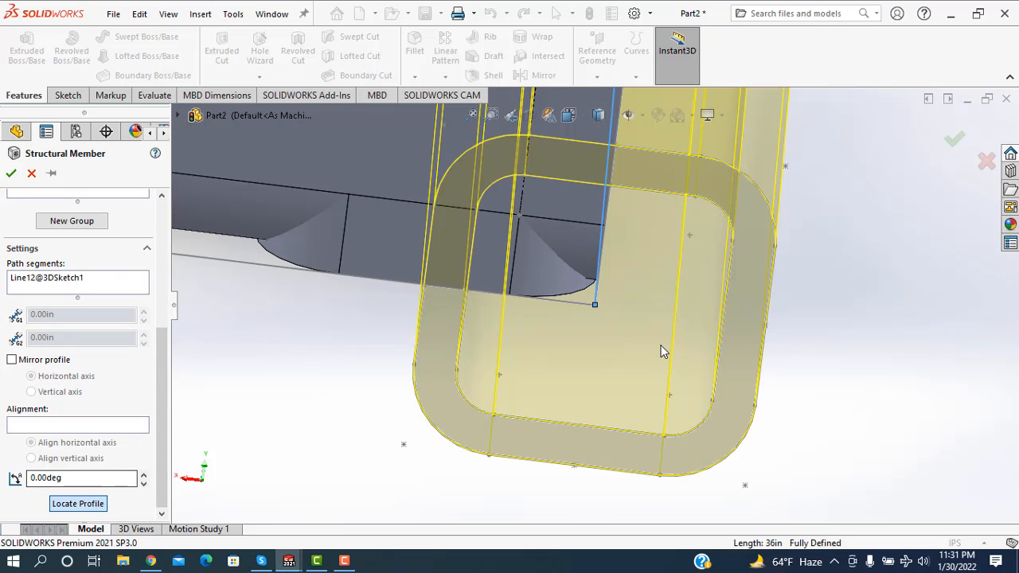
left_click(743, 487)
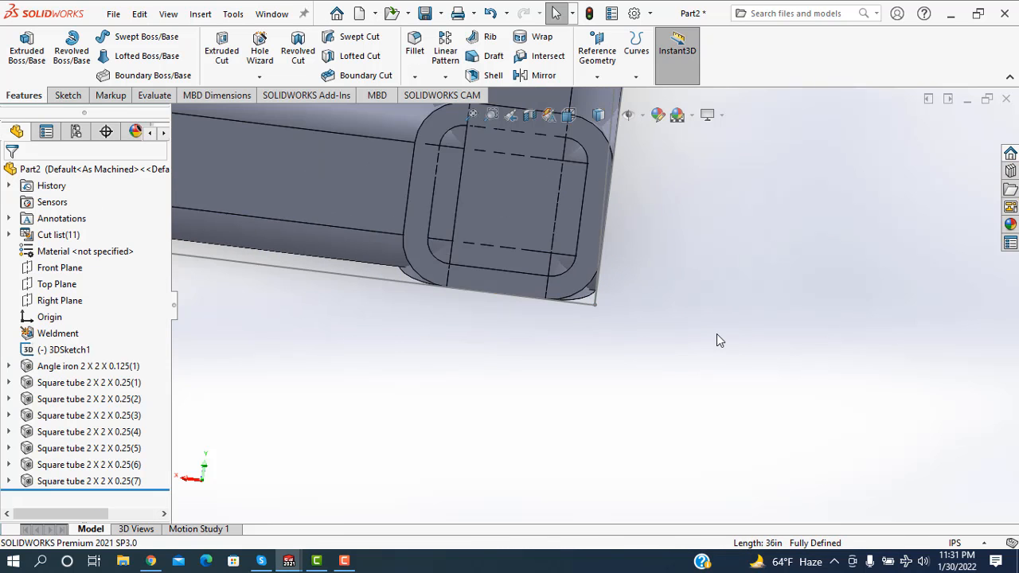
Start a 2 x 2 x 0.25 square tube member along the remaining short bottom line between the two long members.
left_click(201, 14)
mouse_move(258, 228)
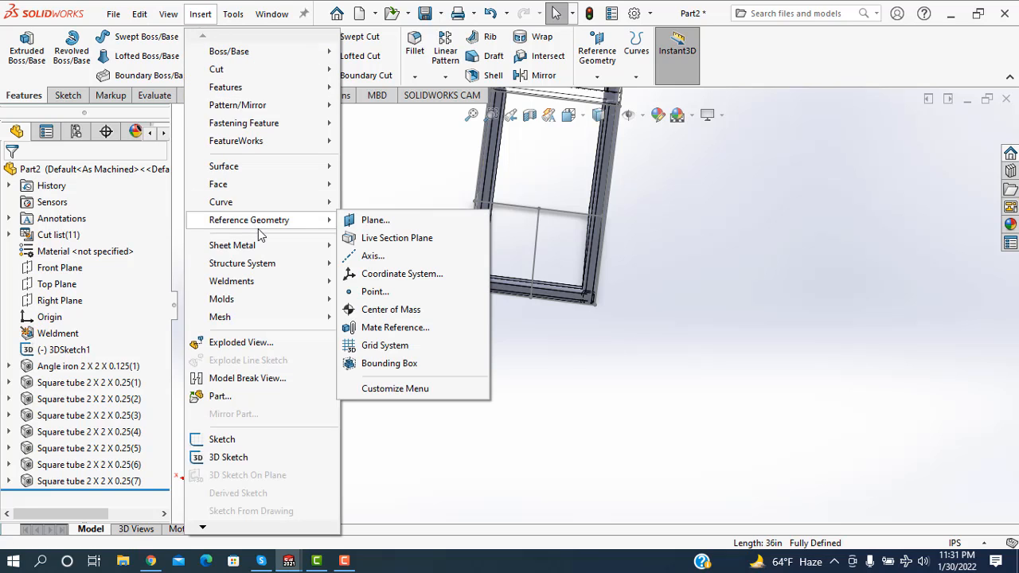
mouse_move(256, 287)
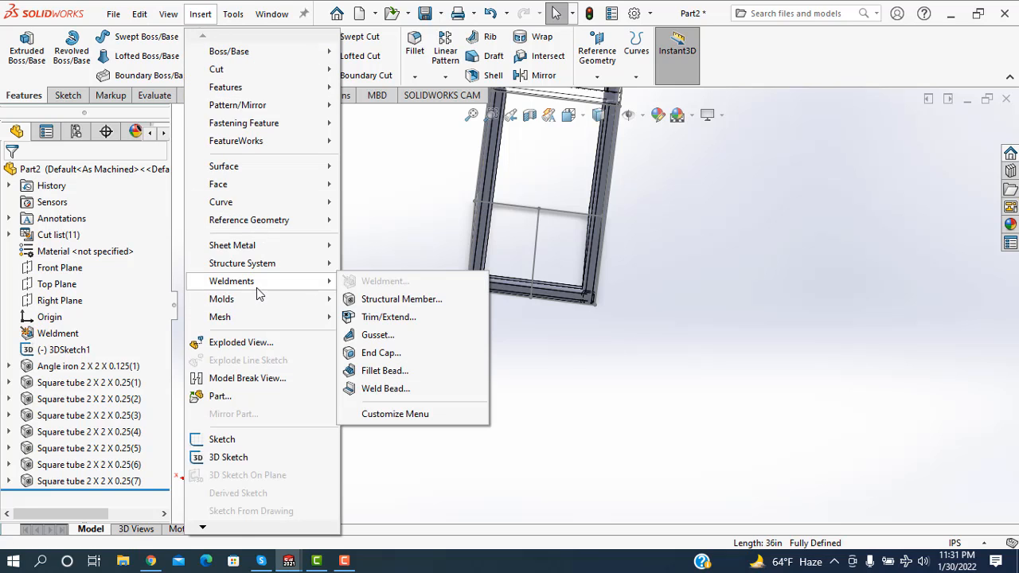
left_click(440, 299)
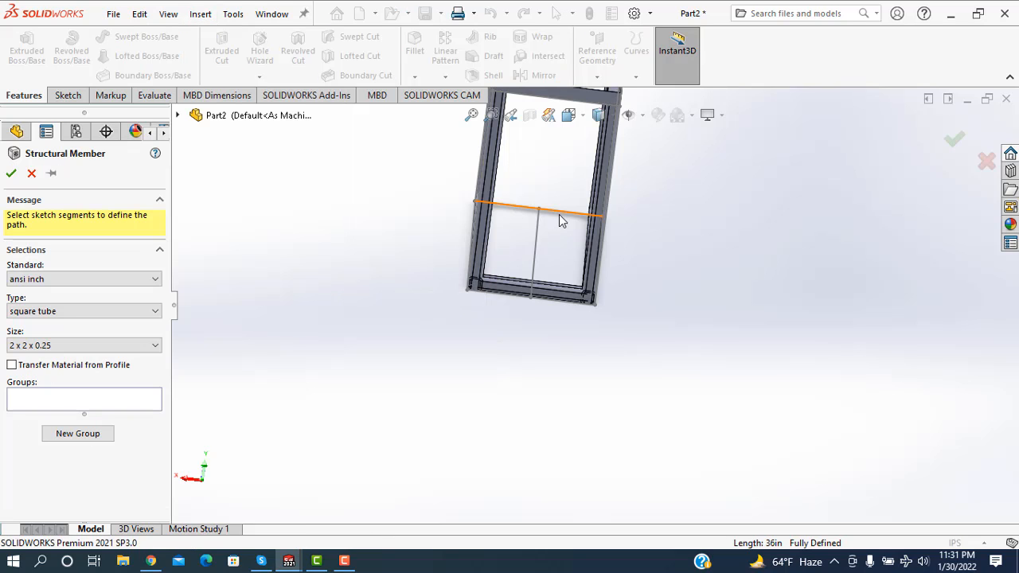
left_click(599, 223)
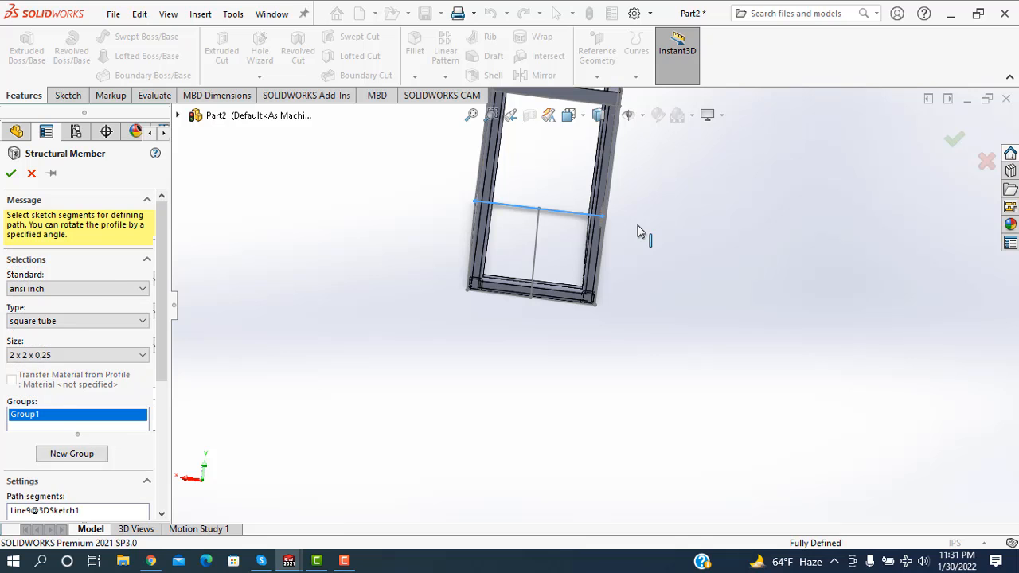
Relocate the second short member's profile to its lower outer corner point, flush with the legs, and accept it.
middle_click_drag(633, 237, 558, 268)
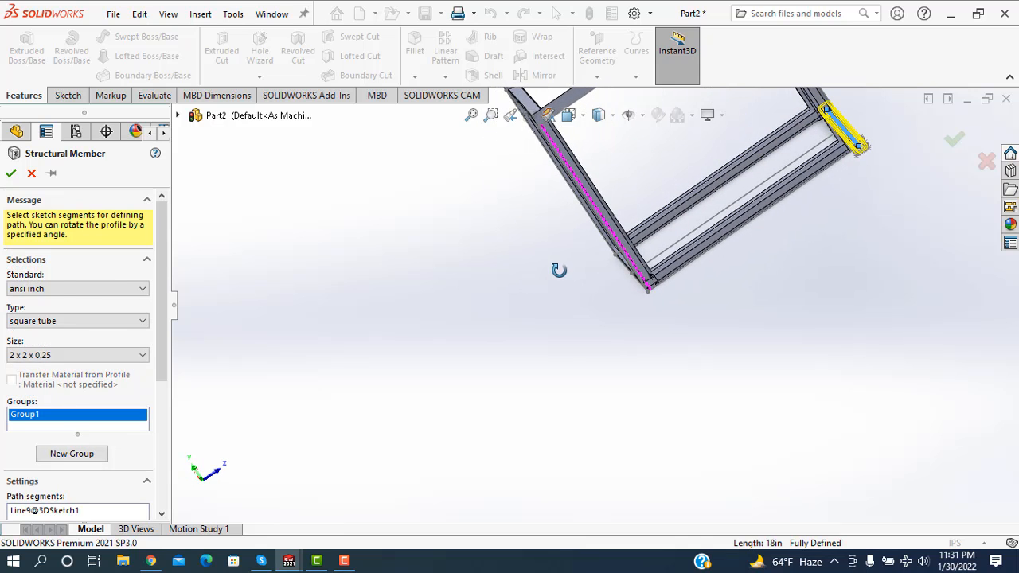
scroll(127, 430, "down", 5)
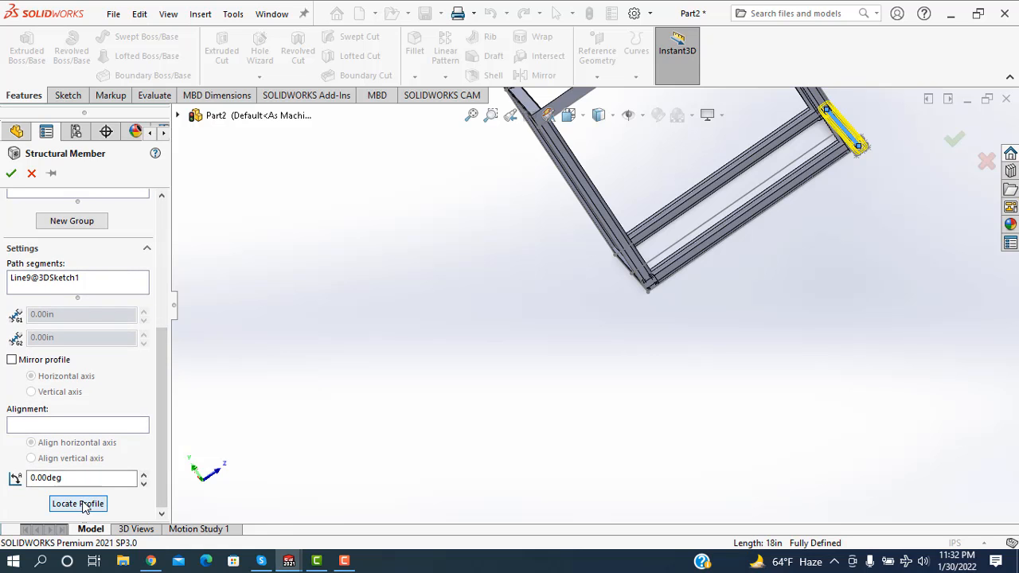
left_click(84, 506)
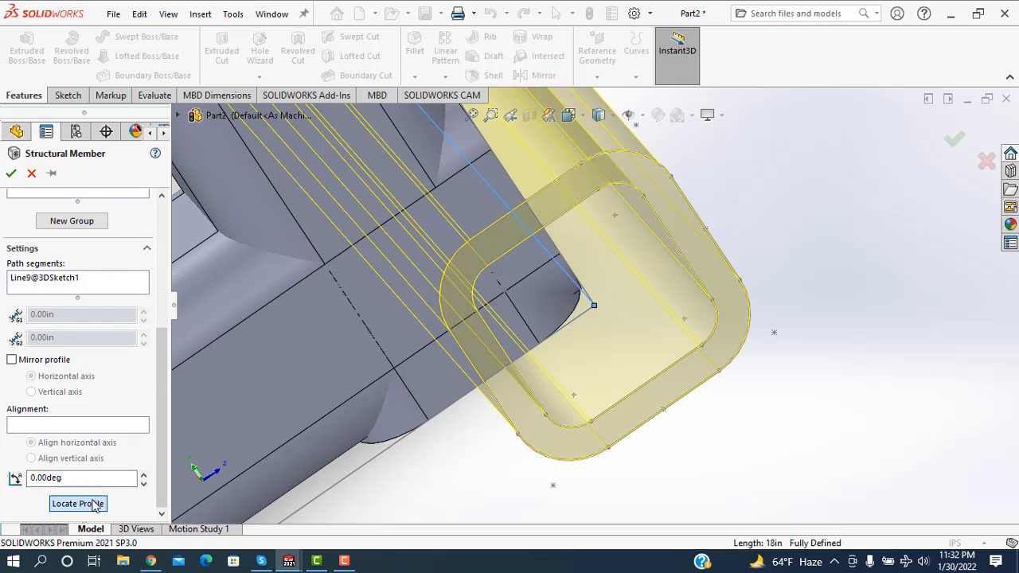
left_click(775, 333)
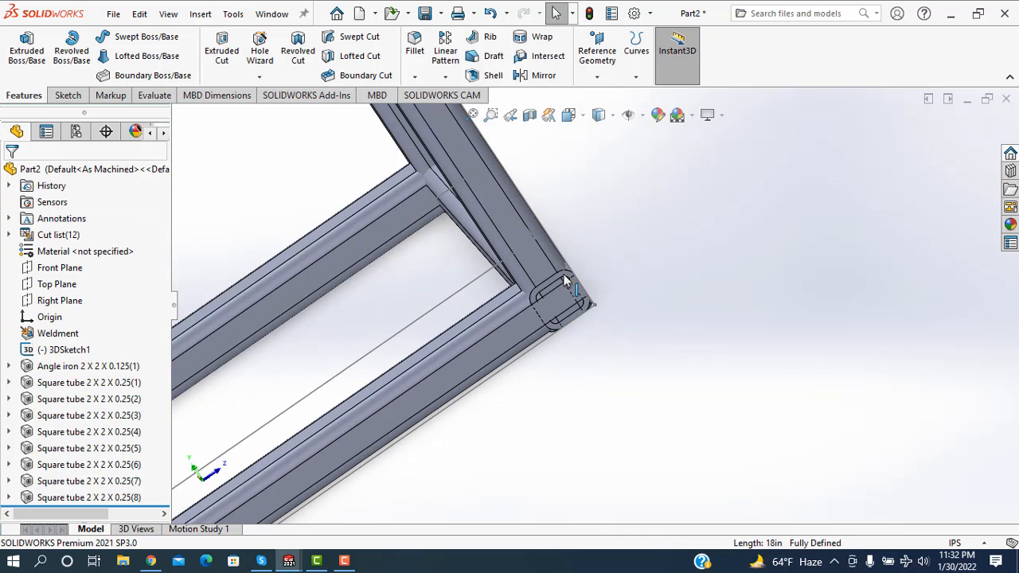
Miter the bottom corner with Trim/Extend, trimming the newer long cross member against the first short cross member.
scroll(563, 280, "down", 3)
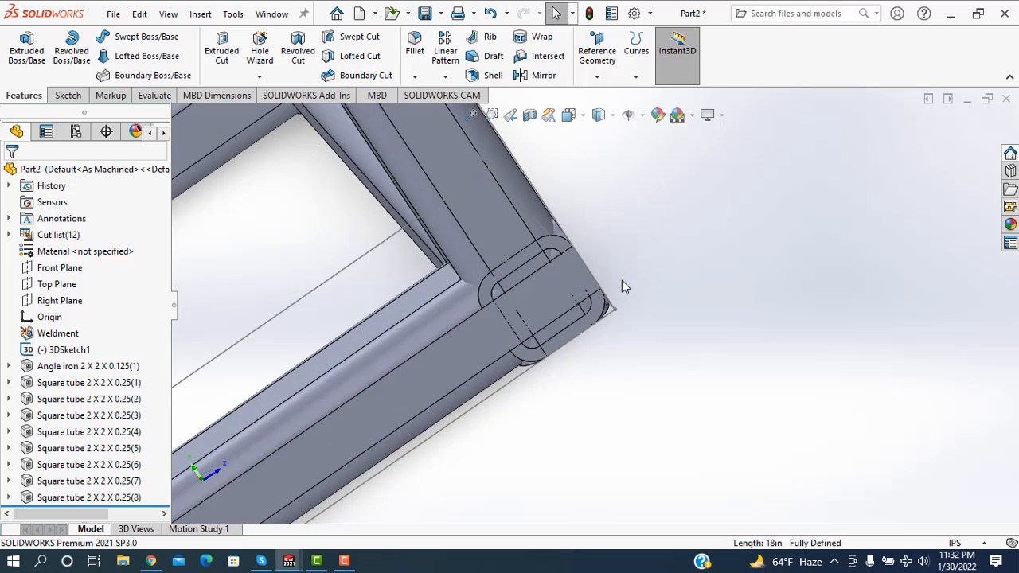
scroll(590, 306, "up", 5)
scroll(444, 442, "down", 3)
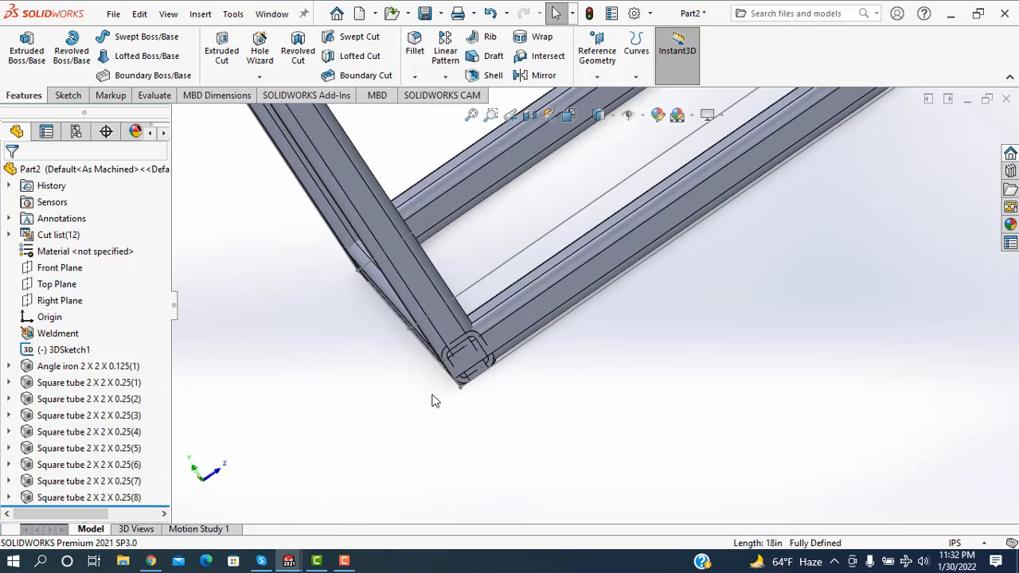
mouse_move(443, 344)
middle_mouse_down()
mouse_move(465, 327)
mouse_move(424, 343)
middle_mouse_up()
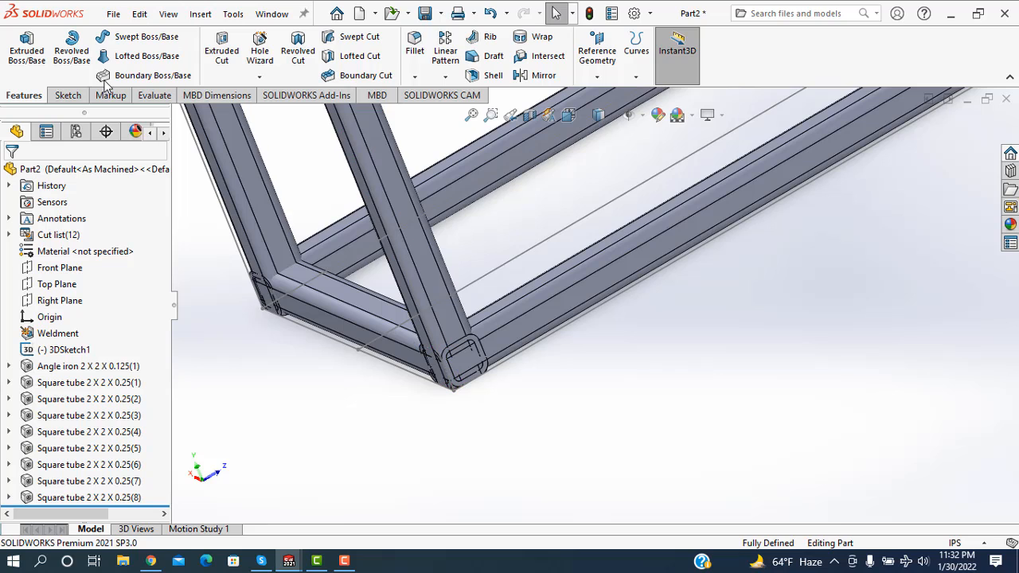
left_click(200, 14)
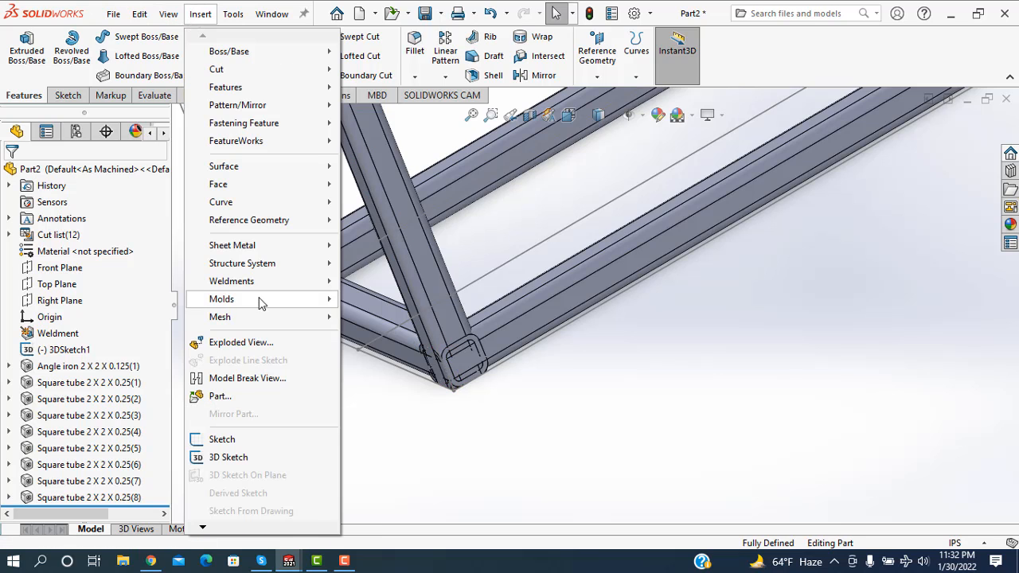
mouse_move(259, 287)
left_click(387, 318)
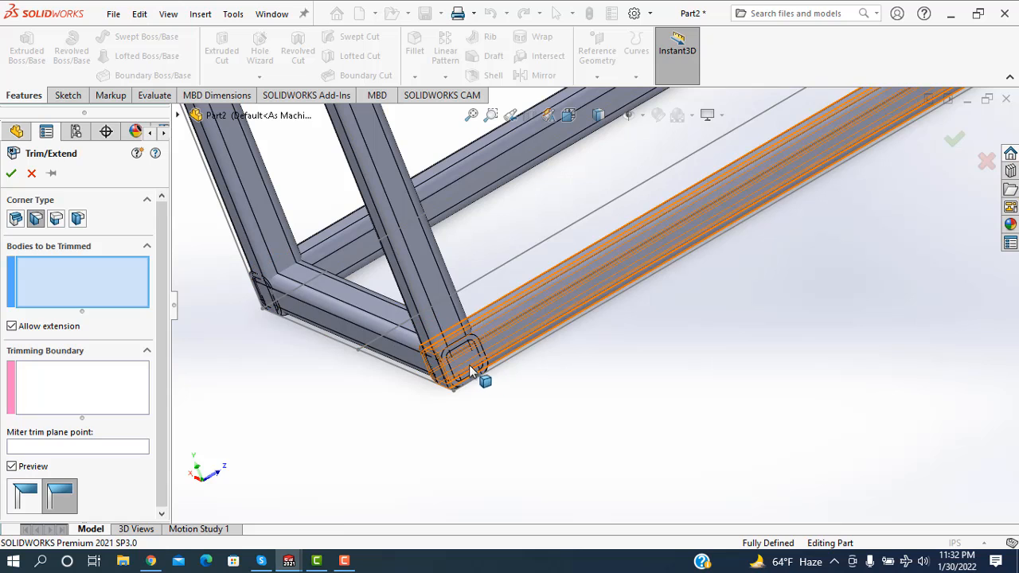
left_click(512, 343)
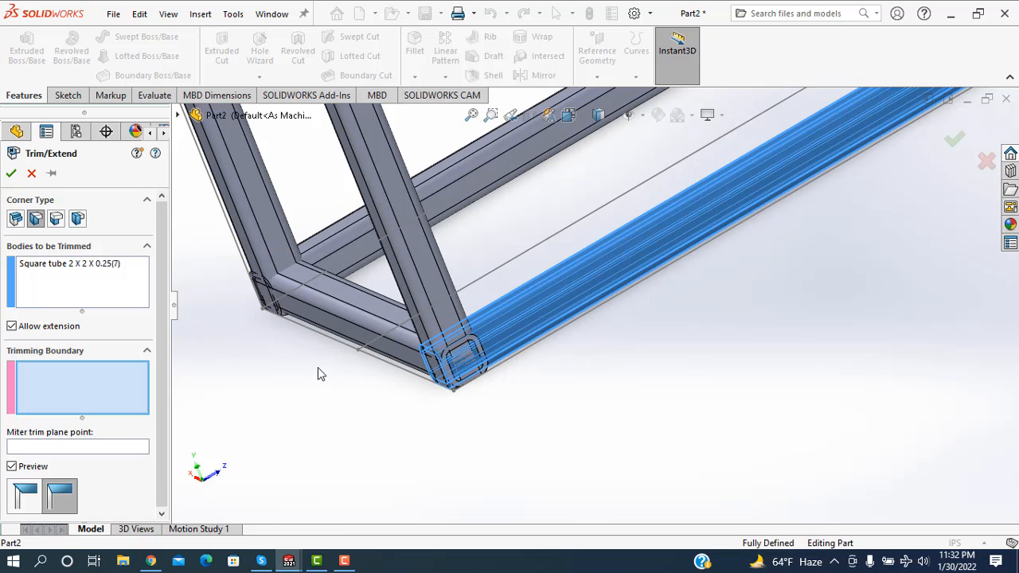
left_click(359, 343)
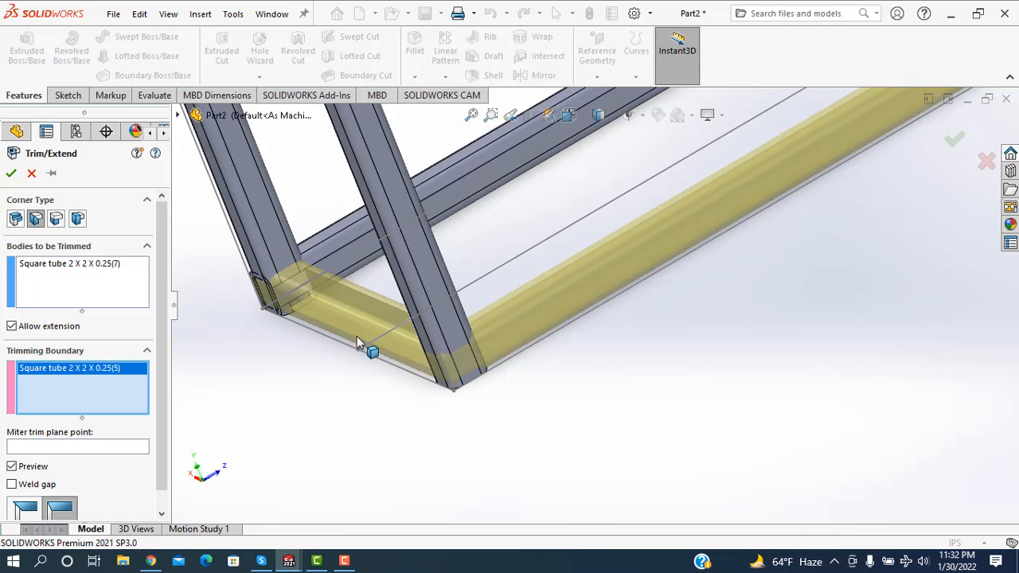
left_click(10, 174)
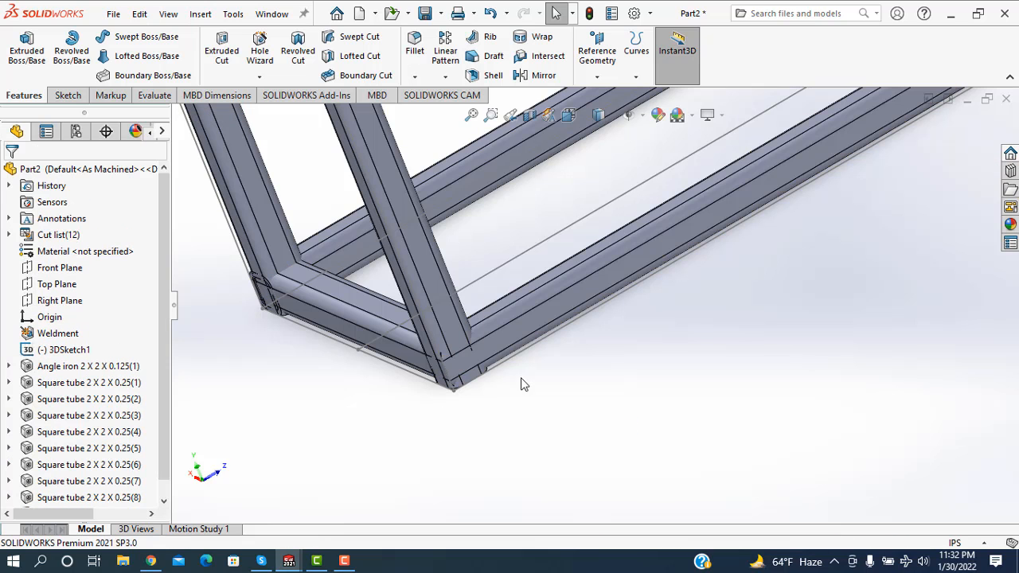
Miter the other end of the first short cross member with Trim/Extend, using the first long cross member as trimming boundary.
middle_click_drag(462, 449, 441, 430)
scroll(493, 452, "up", 2)
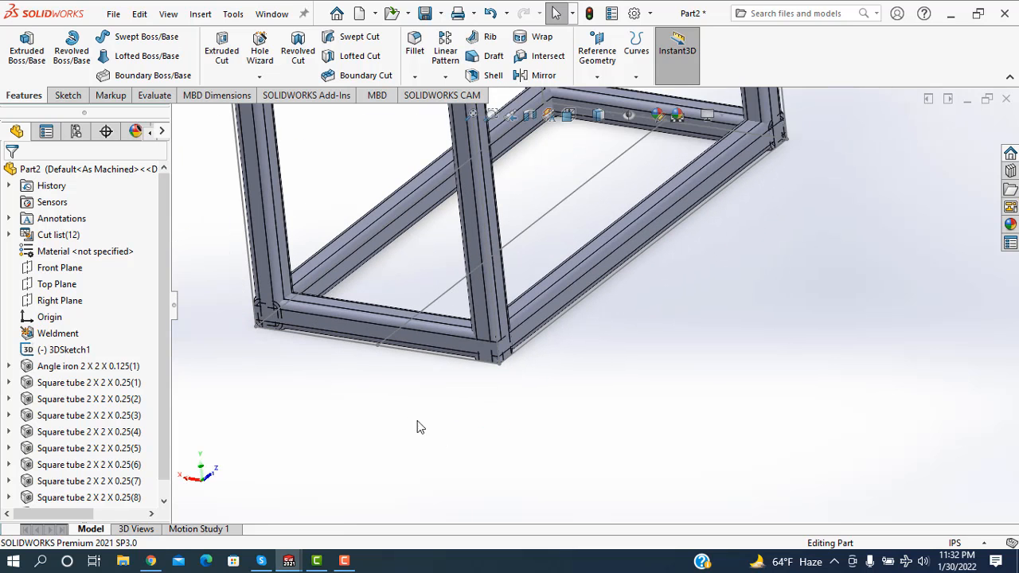
middle_click_drag(342, 412, 357, 266)
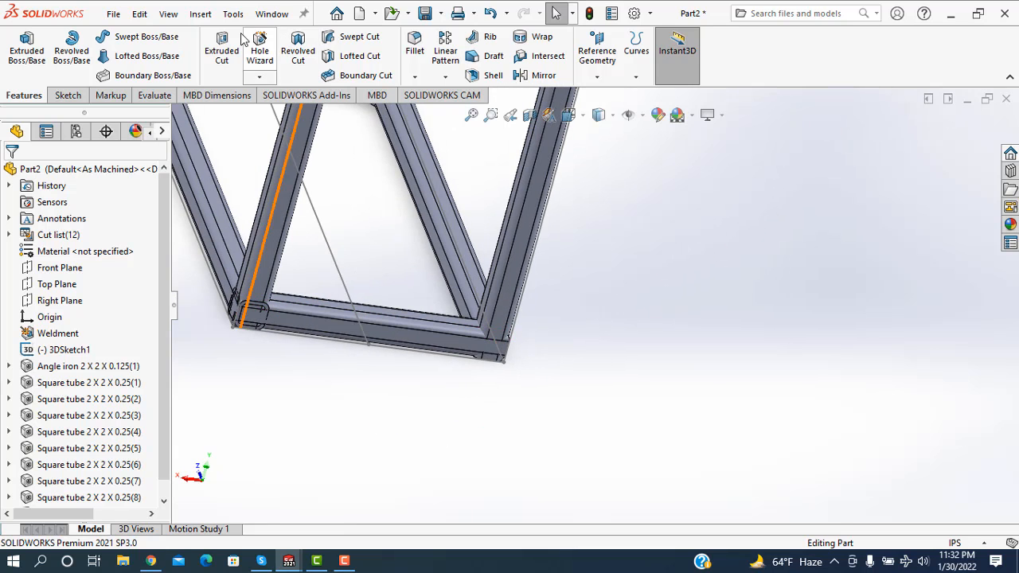
left_click(200, 14)
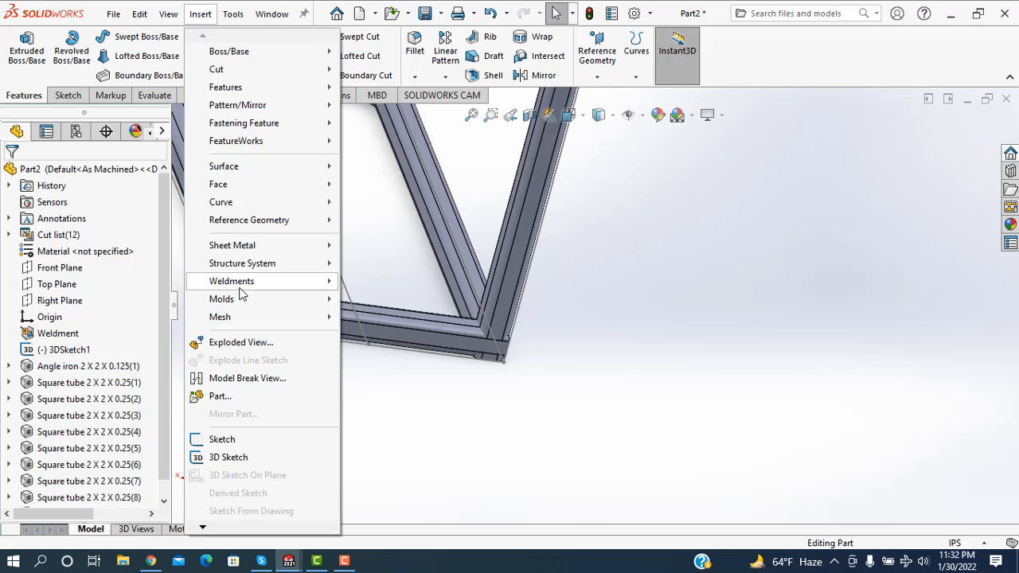
mouse_move(239, 284)
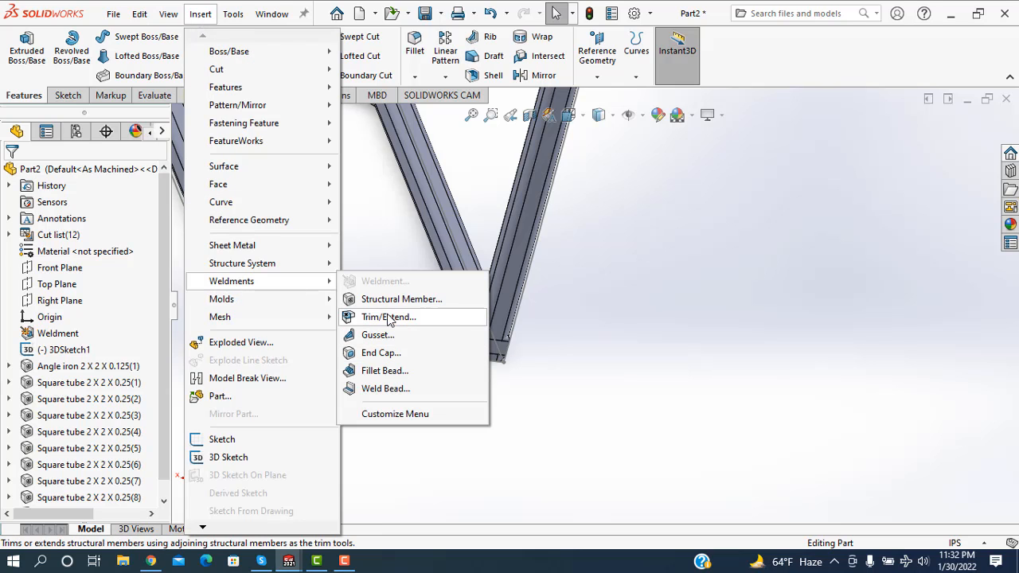
left_click(414, 317)
left_click(325, 337)
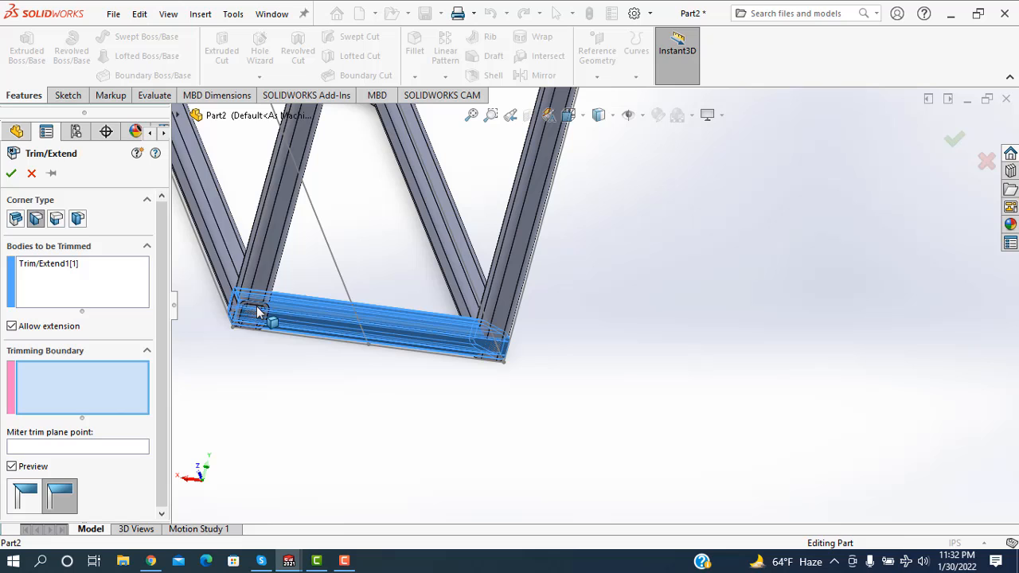
left_click(216, 272)
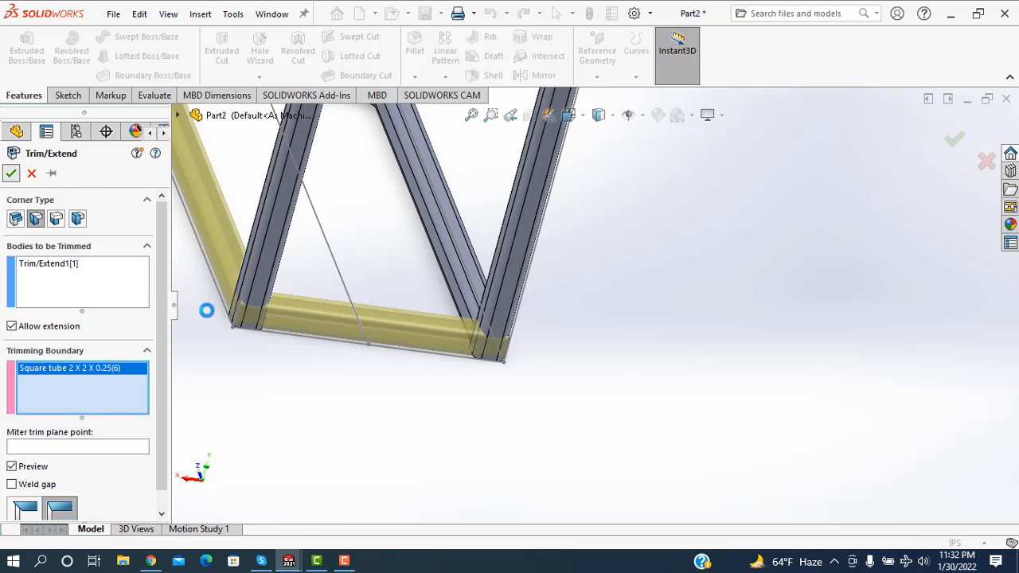
Miter the third bottom corner with Trim/Extend, trimming the first long cross member against the second short cross member.
middle_click_drag(237, 344, 305, 383)
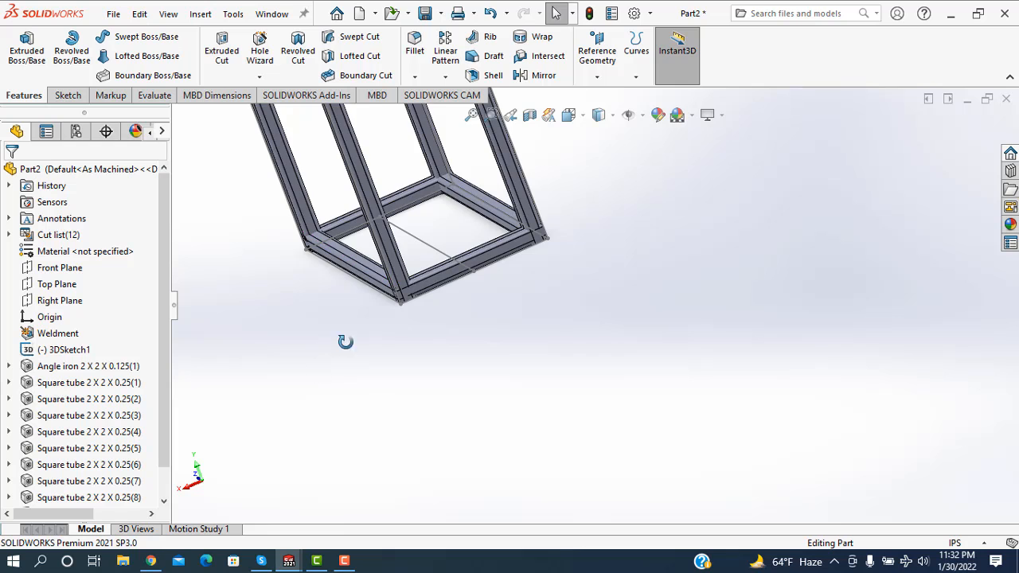
middle_click_drag(345, 341, 313, 341)
scroll(313, 340, "up", 4)
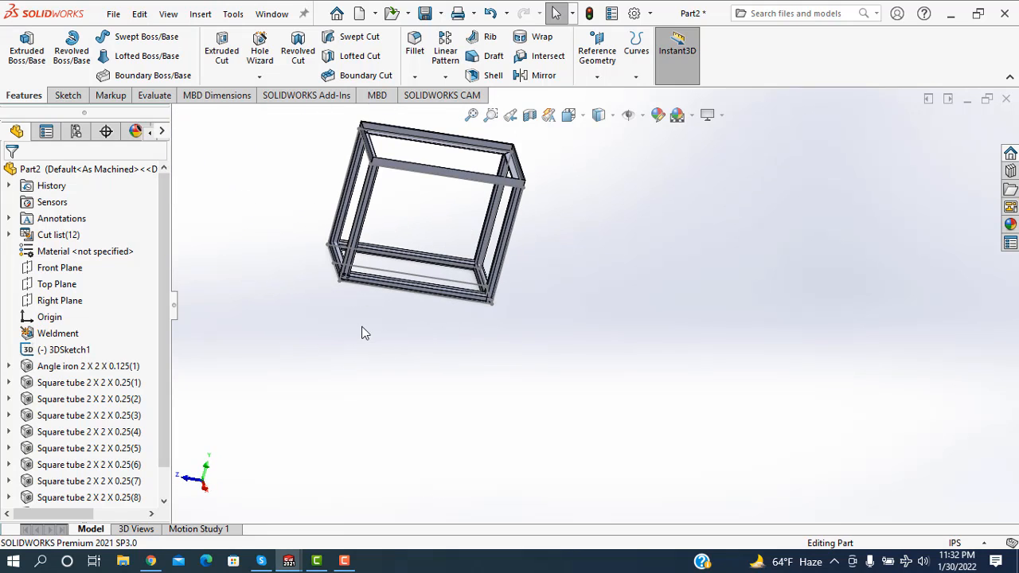
scroll(362, 333, "down", 4)
left_click(200, 14)
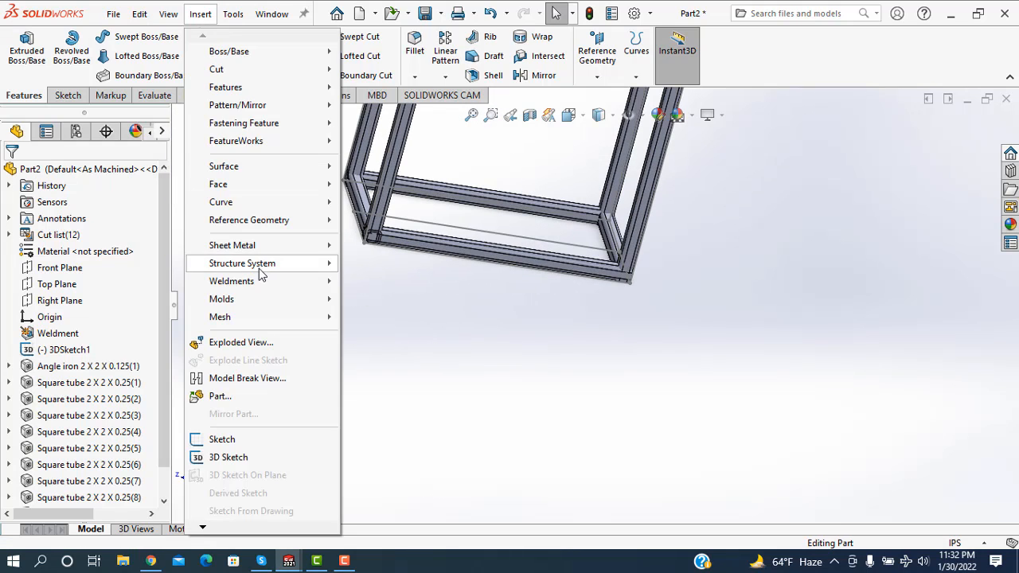
mouse_move(265, 283)
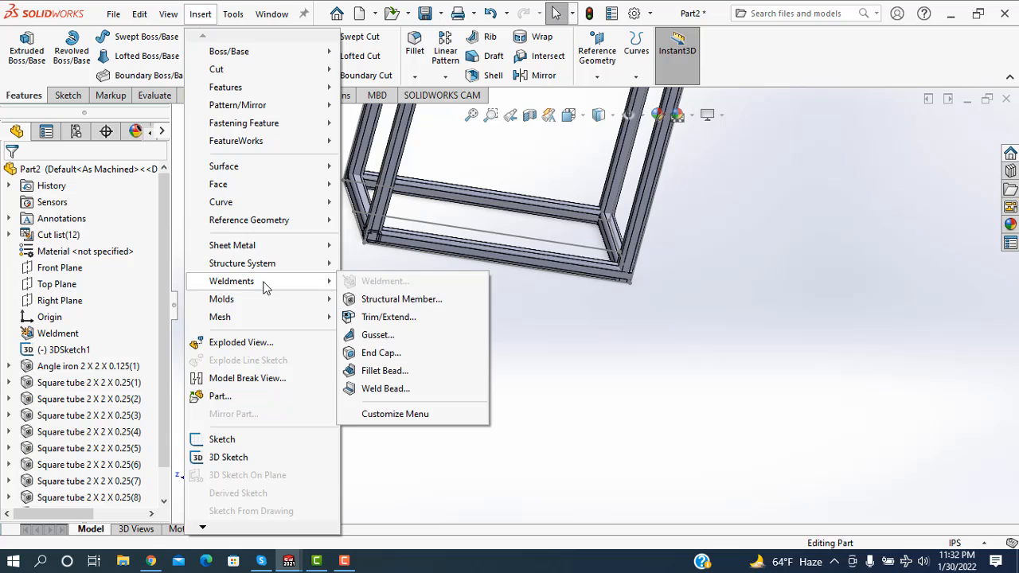
left_click(393, 317)
left_click(404, 243)
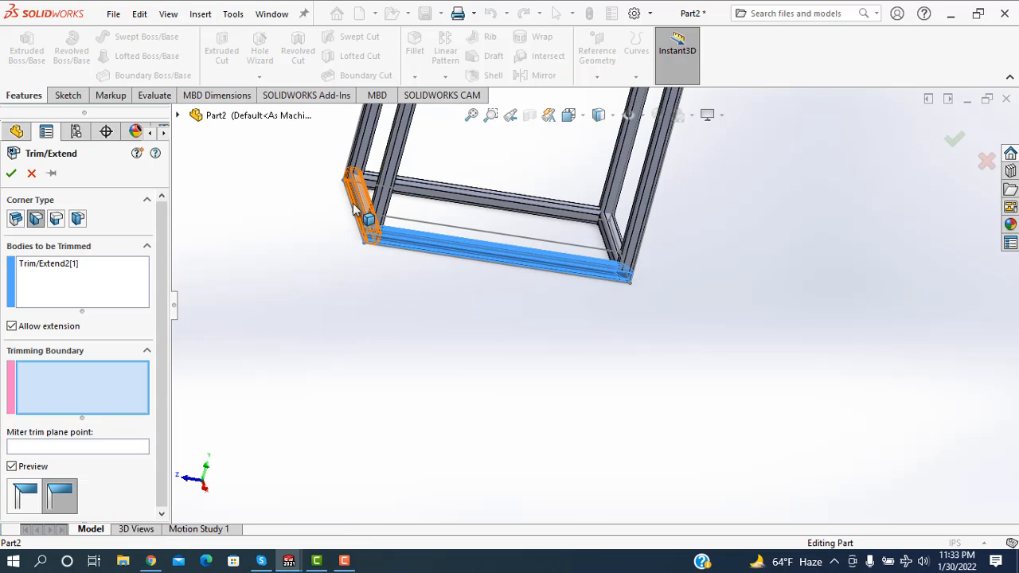
left_click(356, 209)
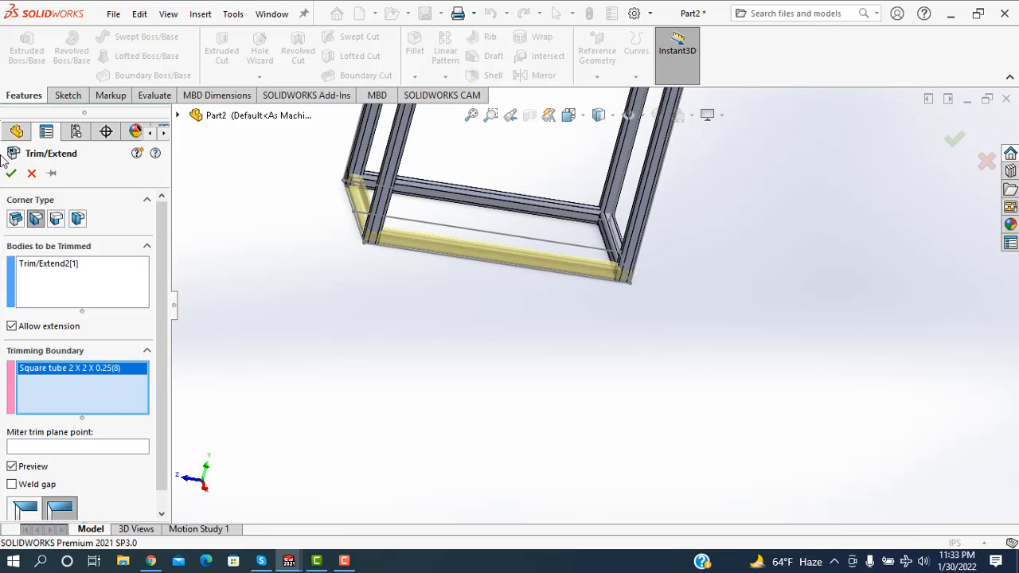
key("Return")
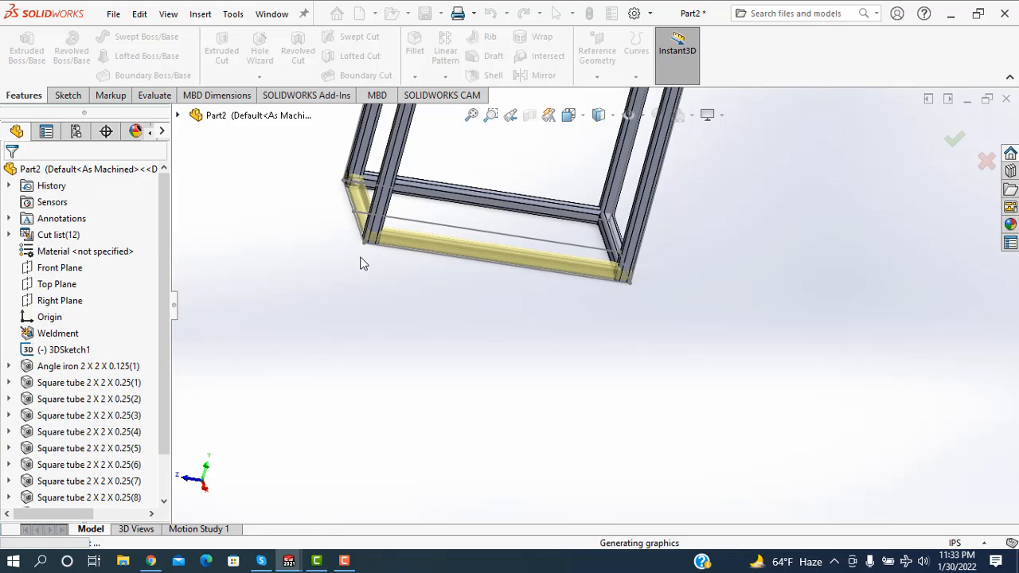
Miter the last bottom corner with Trim/Extend, trimming the second short cross member against the adjoining long cross member.
scroll(354, 254, "down", 2)
middle_click_drag(389, 224, 464, 316)
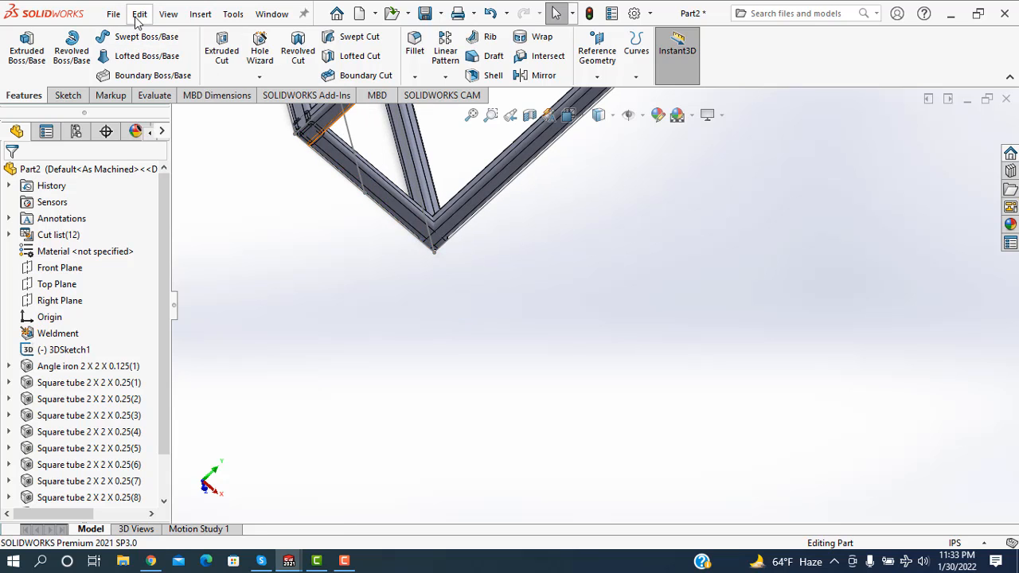
left_click(194, 16)
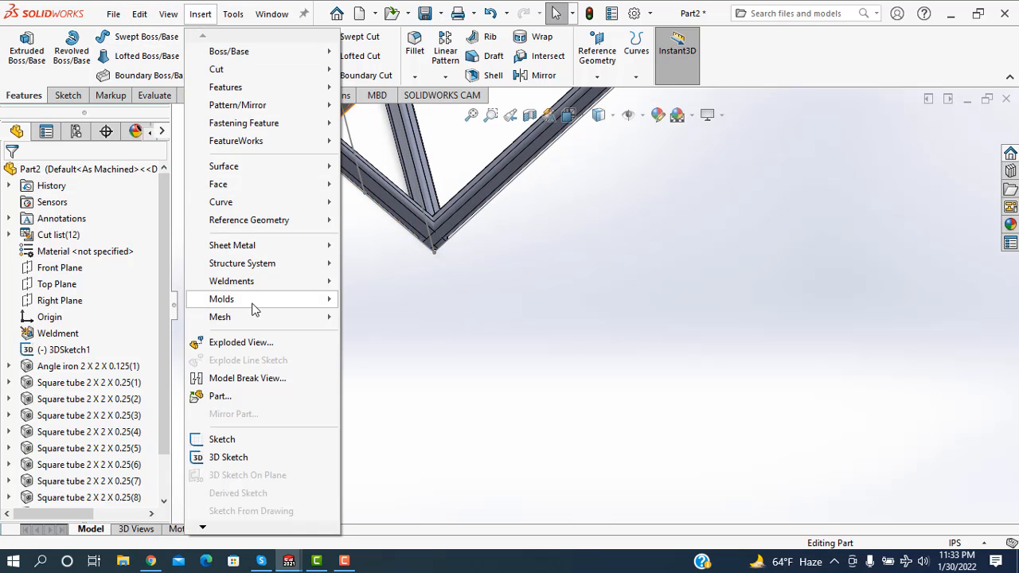
mouse_move(256, 283)
left_click(382, 316)
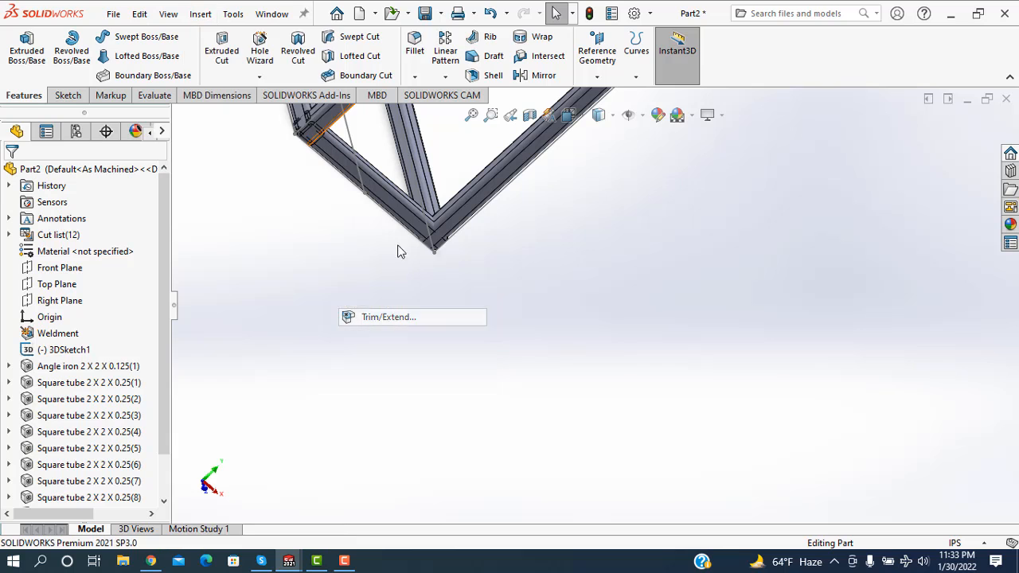
left_click(384, 207)
middle_click_drag(318, 236, 368, 205)
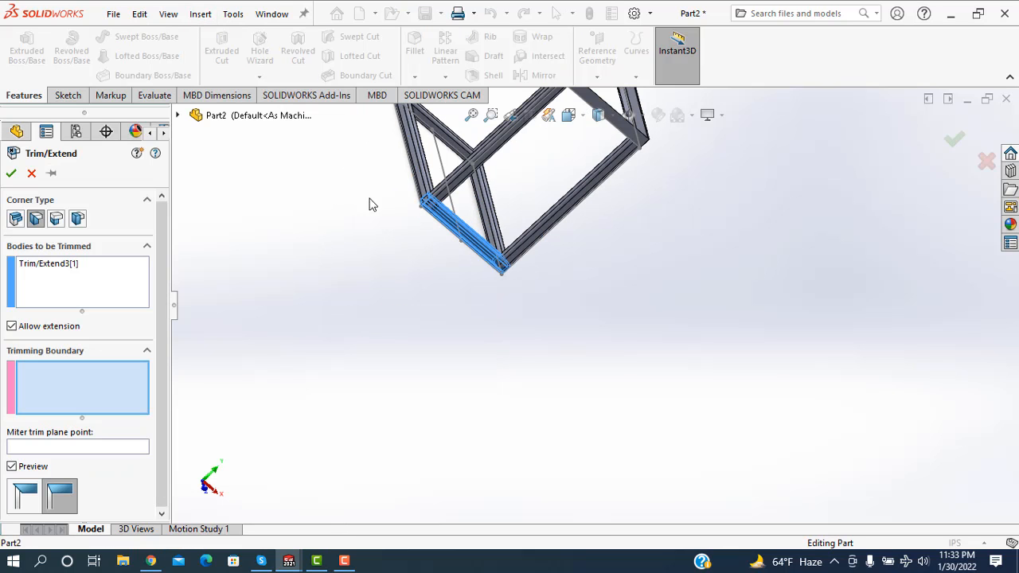
left_click(414, 164)
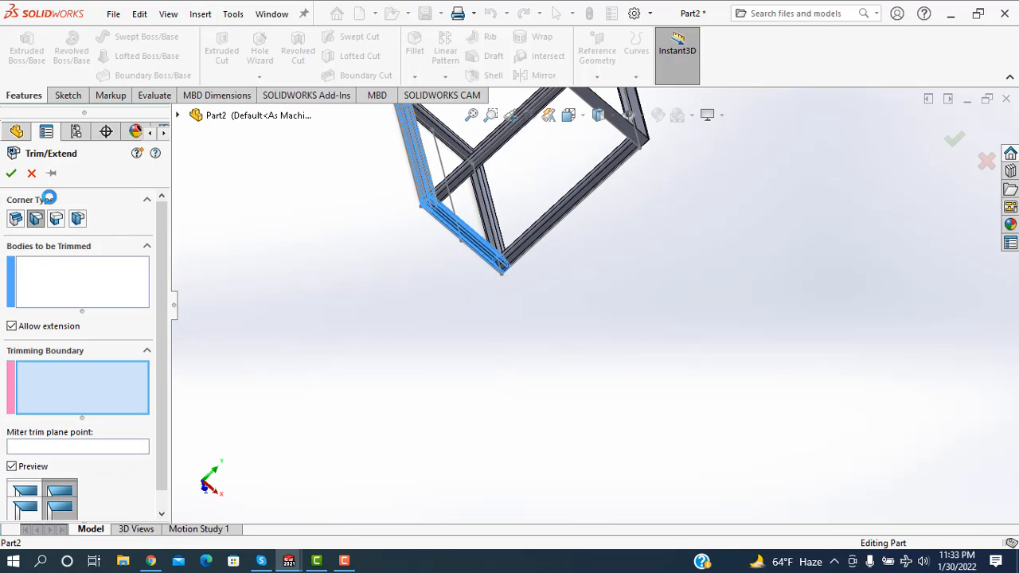
left_click(11, 174)
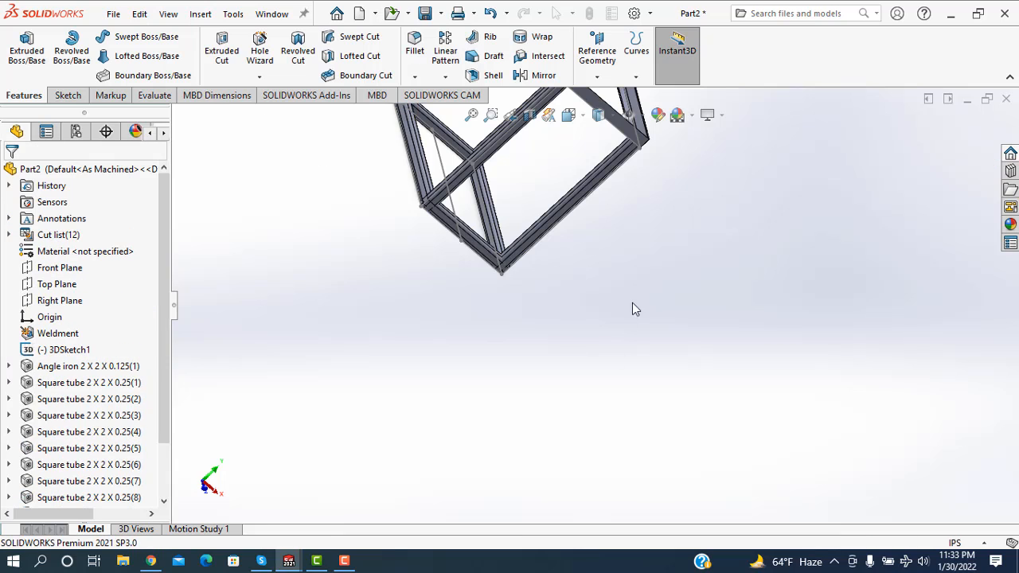
Start a 2 x 2 x 0.25 ansi inch square tube structural member along the center line of the bottom frame.
middle_click_drag(588, 285, 525, 307)
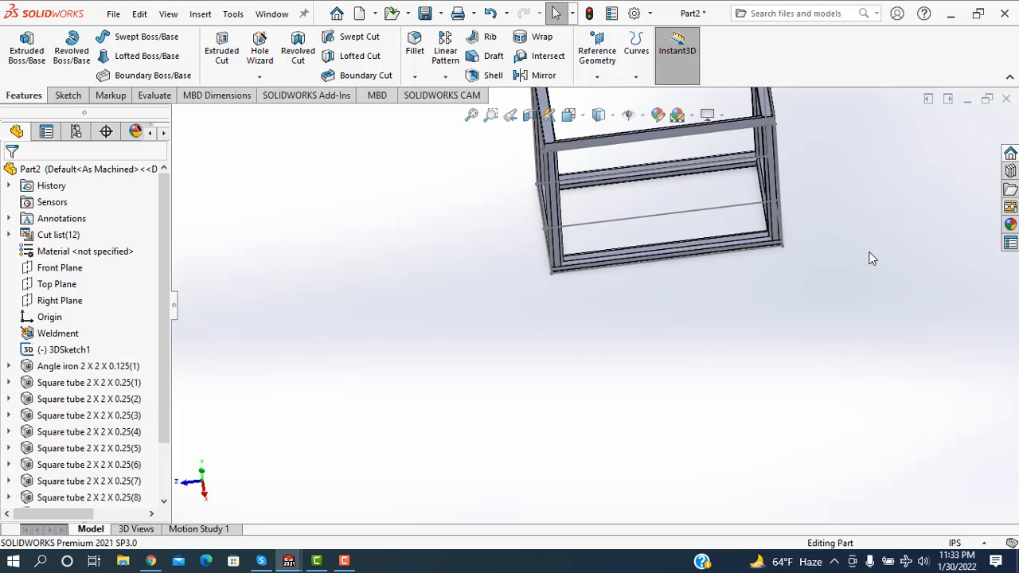
middle_click_drag(872, 258, 820, 256)
left_click(200, 13)
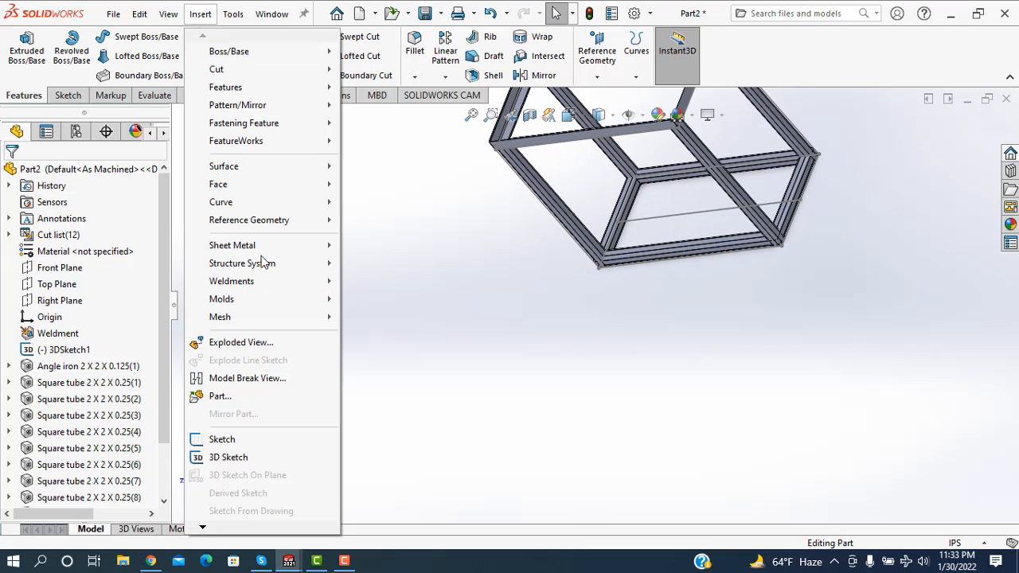
mouse_move(263, 281)
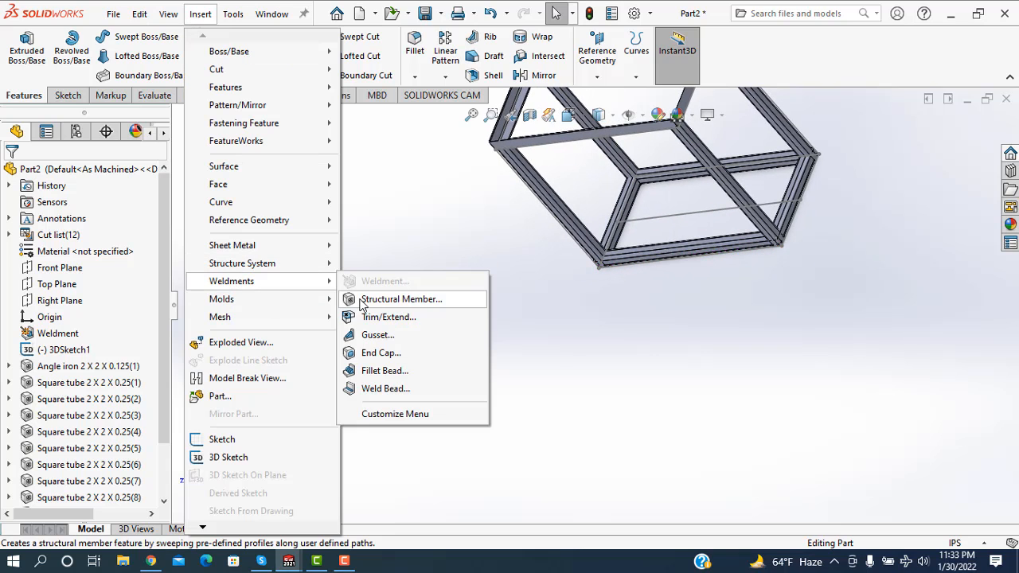
left_click(398, 300)
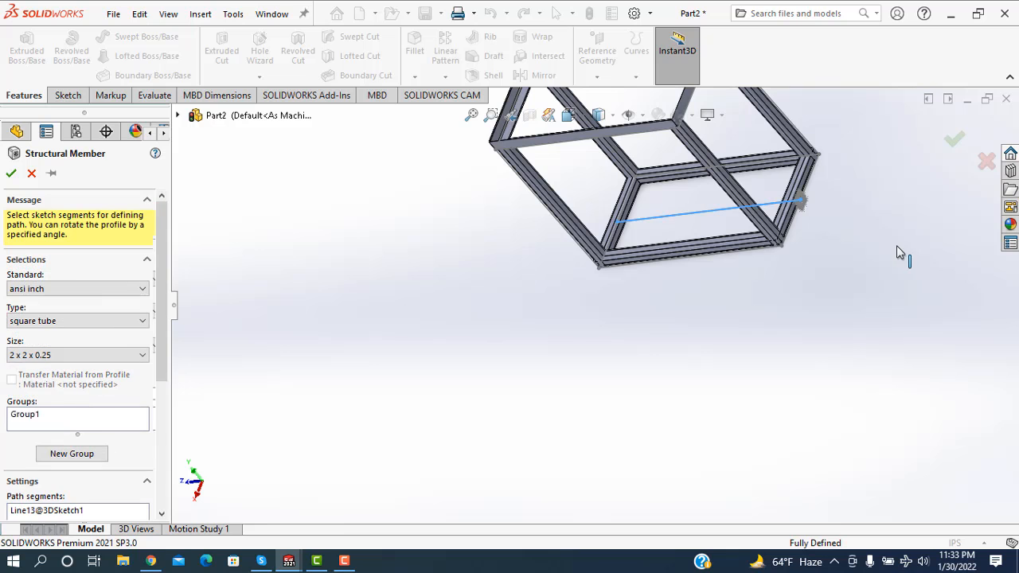
middle_click_drag(800, 295, 739, 313)
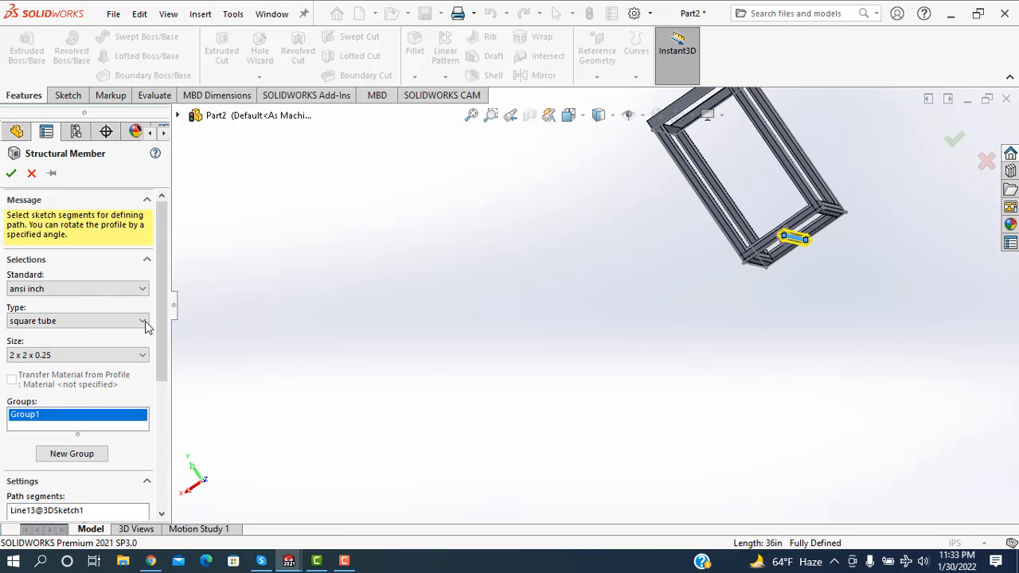
Relocate the center member's profile to the midpoint of its lower edge, level with the bottom frame, and accept it.
scroll(146, 327, "down", 5)
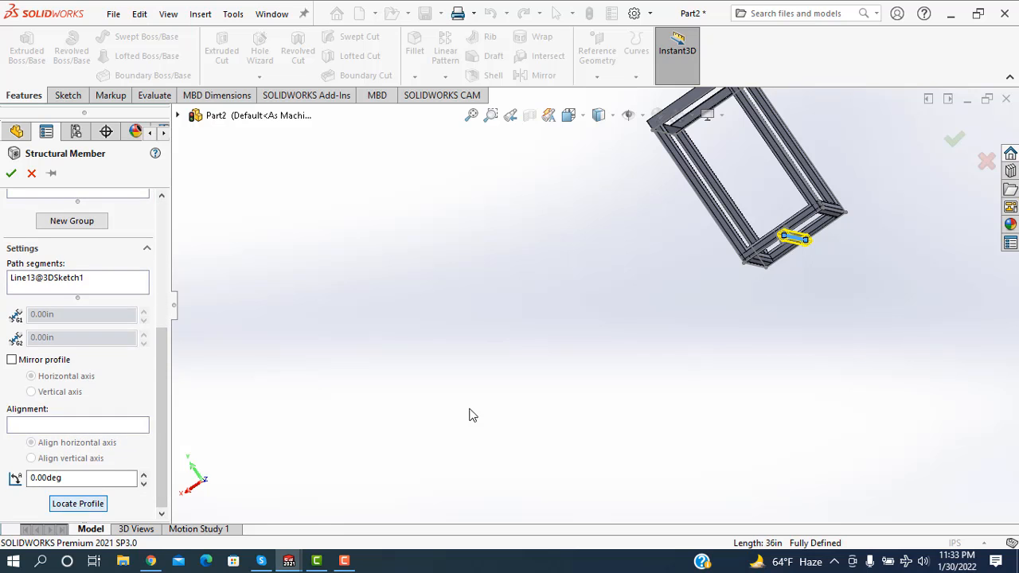
scroll(450, 306, "up", 5)
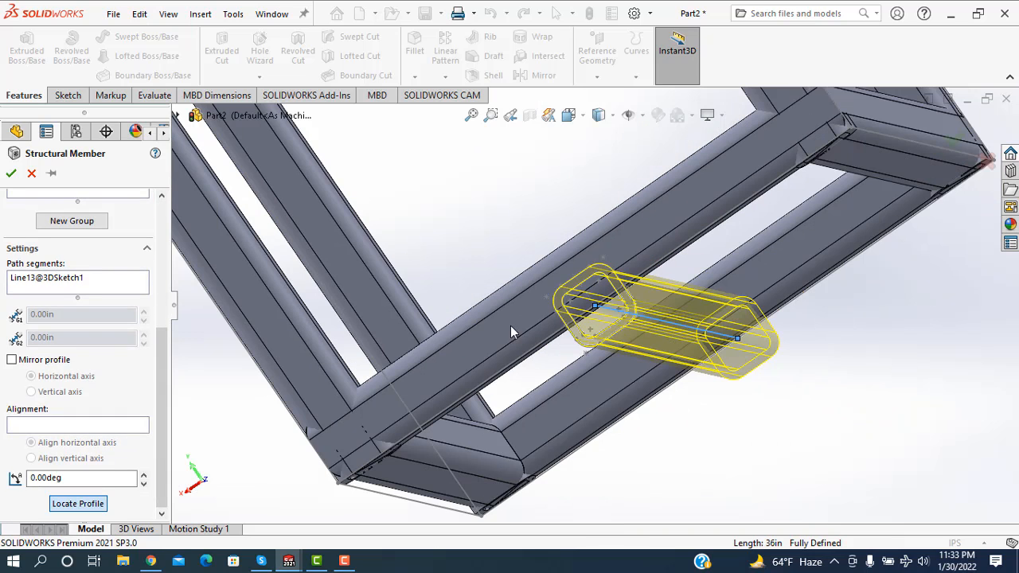
middle_click_drag(518, 241, 537, 255)
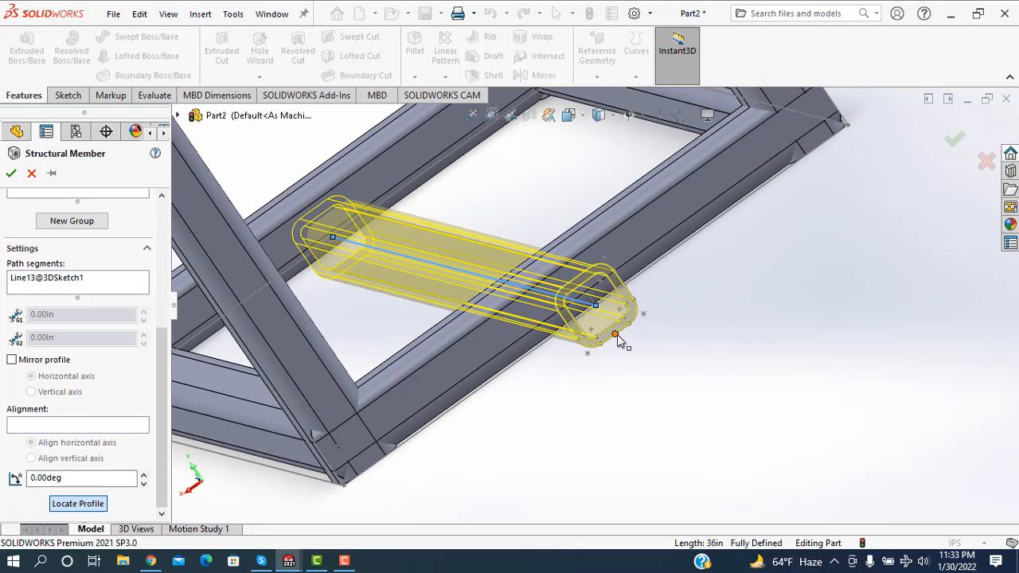
left_click(616, 335)
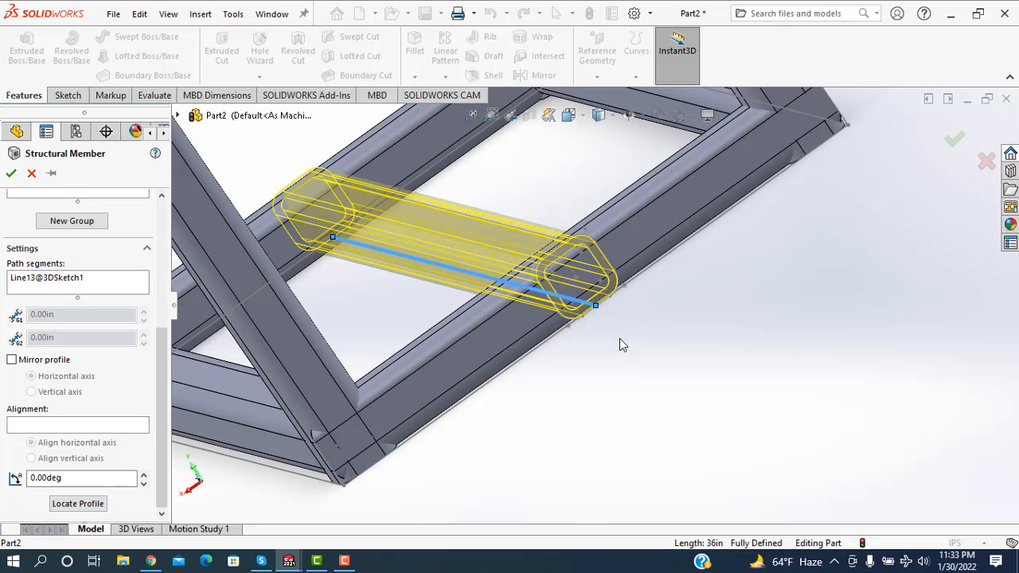
left_click(11, 174)
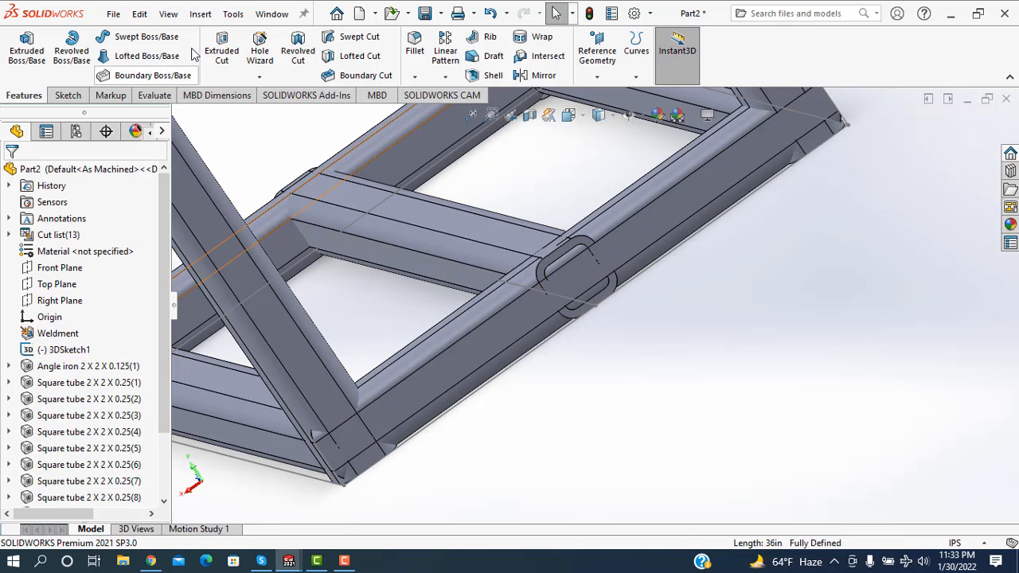
left_click(201, 15)
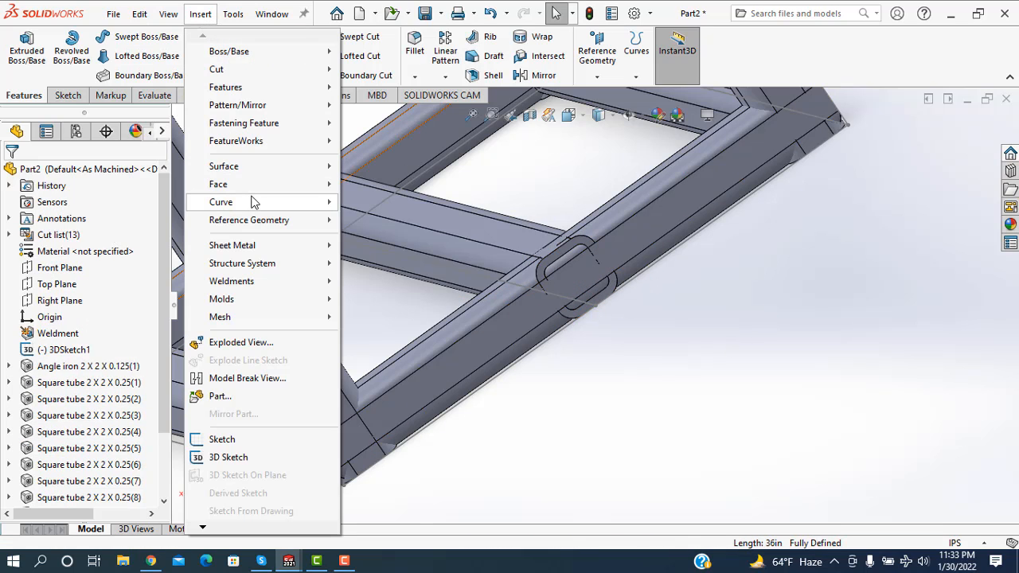
mouse_move(263, 282)
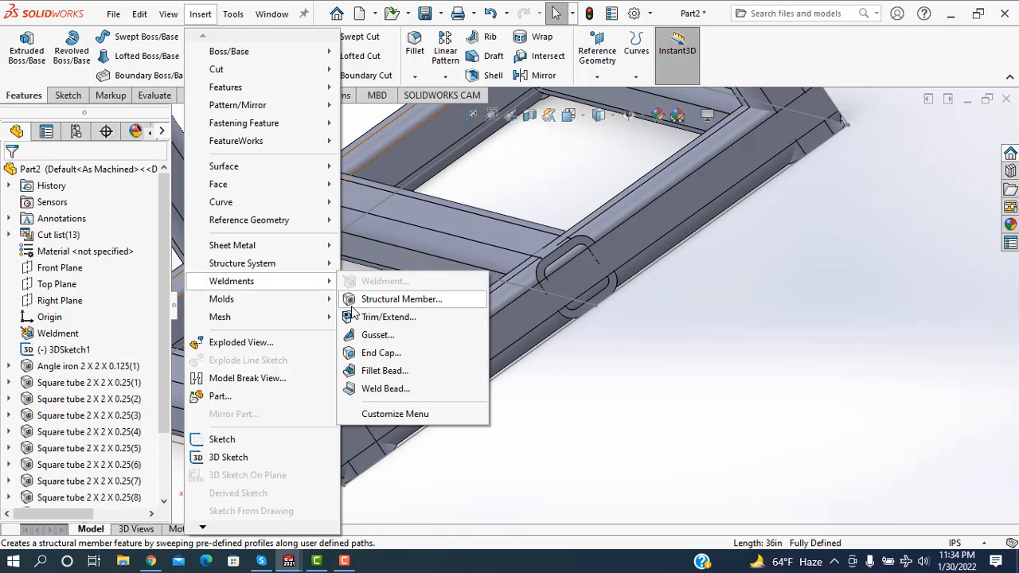
left_click(360, 318)
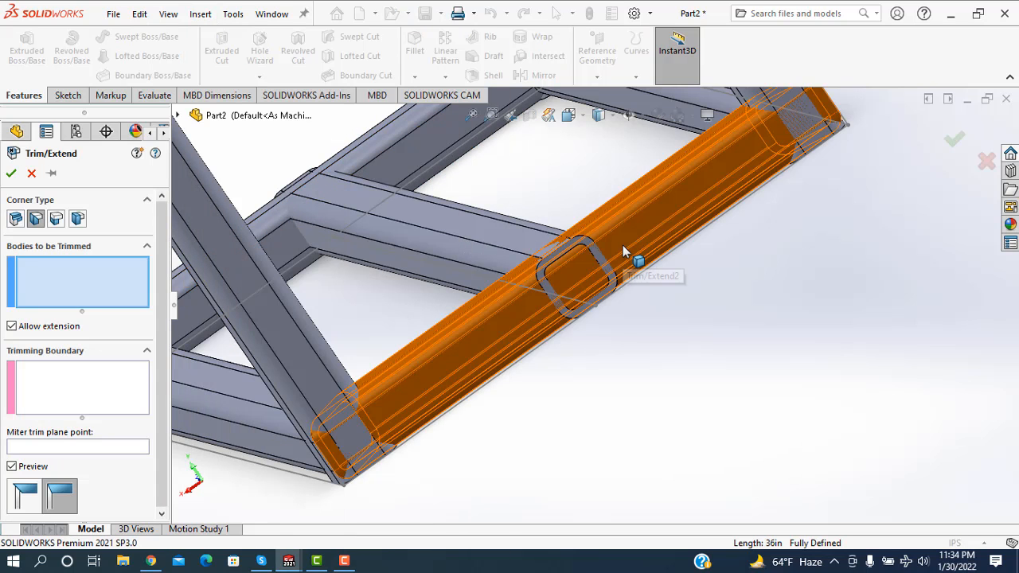
left_click(623, 245)
left_click(474, 236)
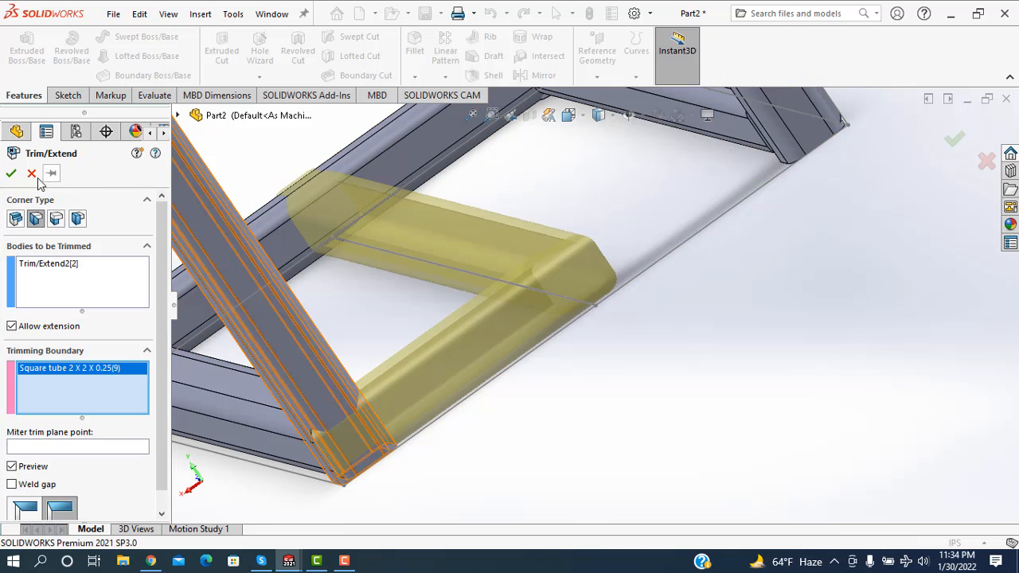
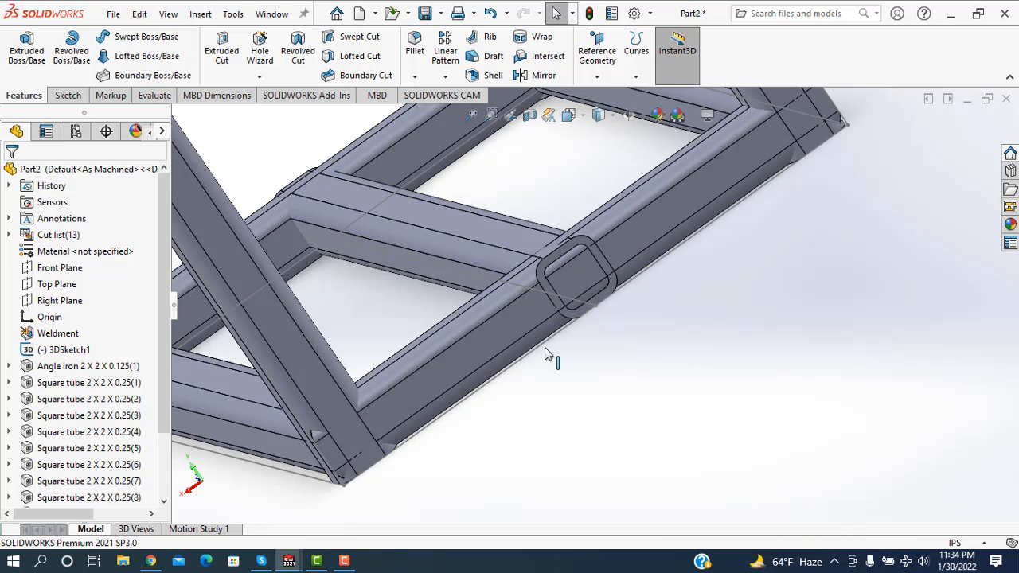
Trim the short bottom cross member against the center bottom member with a mitered Trim/Extend, keeping extension allowed.
left_click(200, 16)
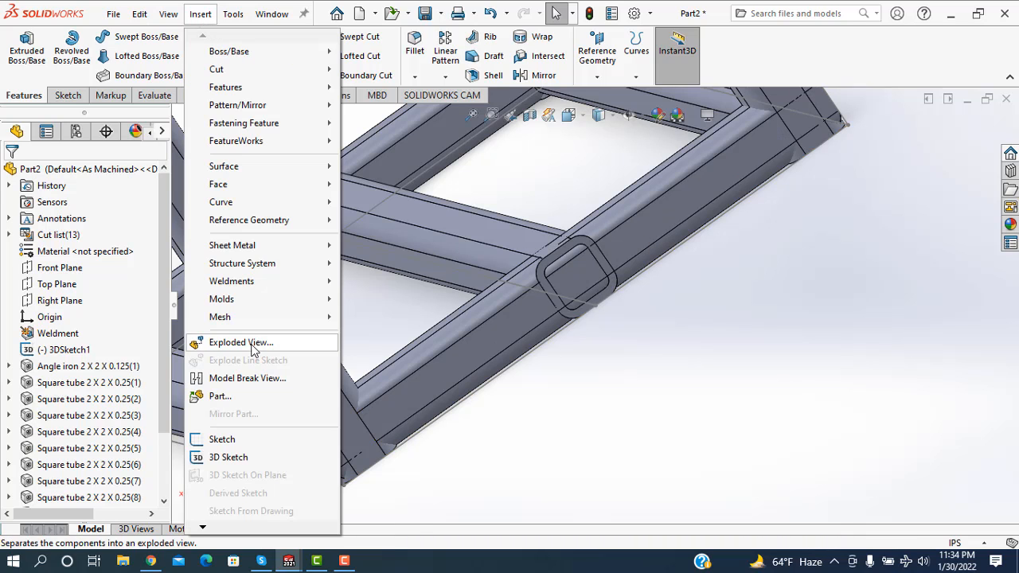
mouse_move(254, 287)
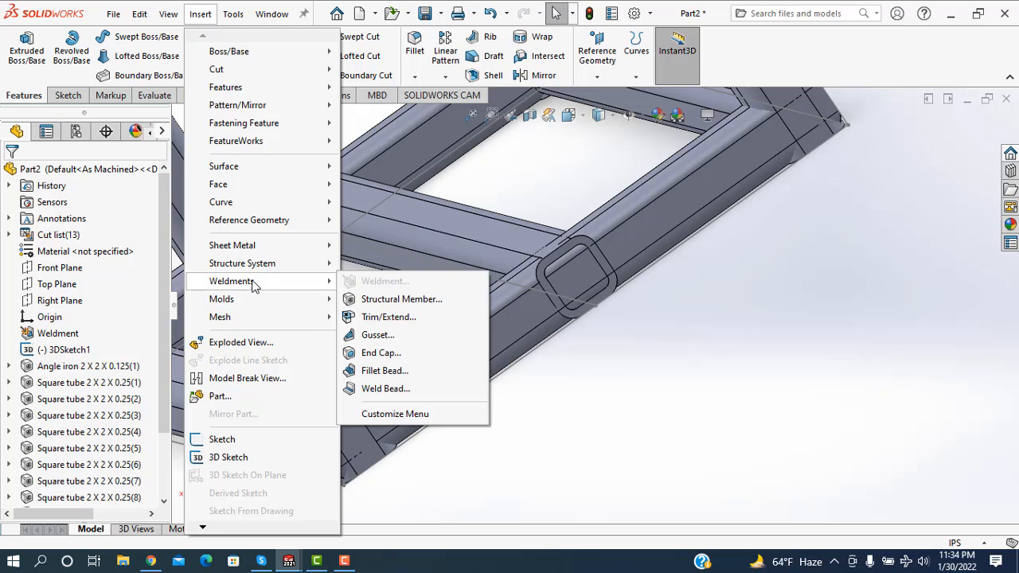
left_click(386, 319)
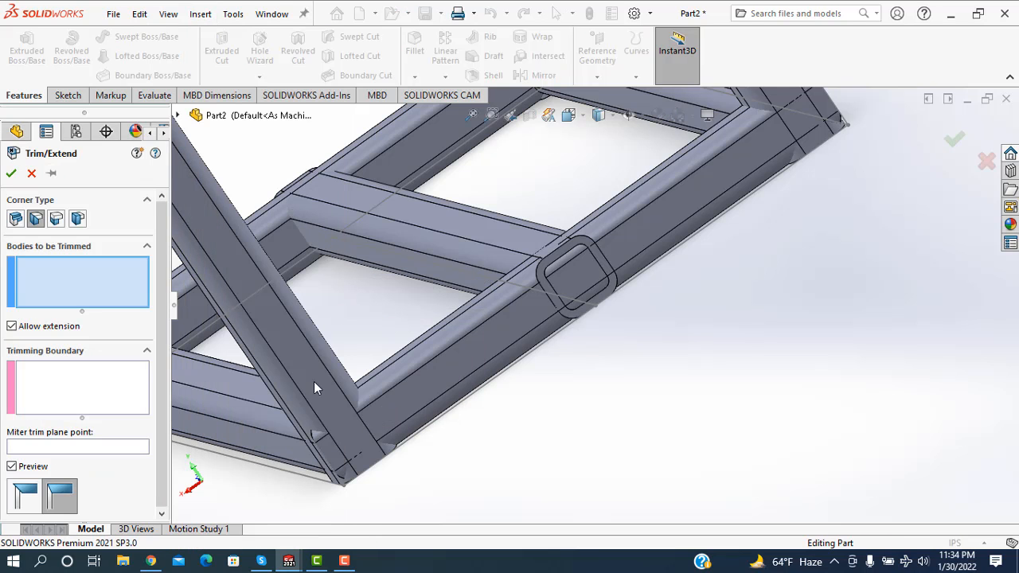
scroll(589, 424, "up", 2)
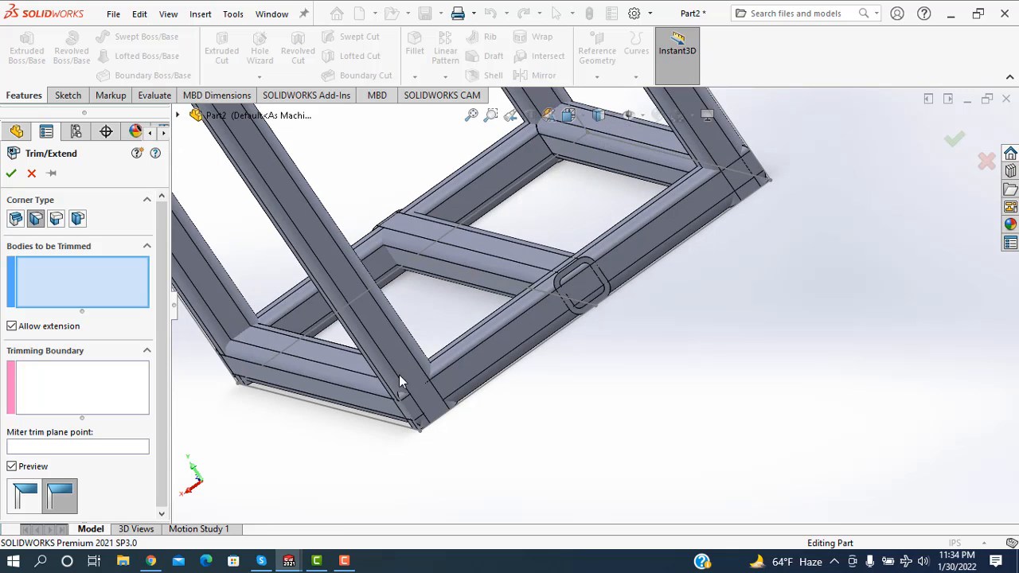
middle_click_drag(348, 402, 391, 400)
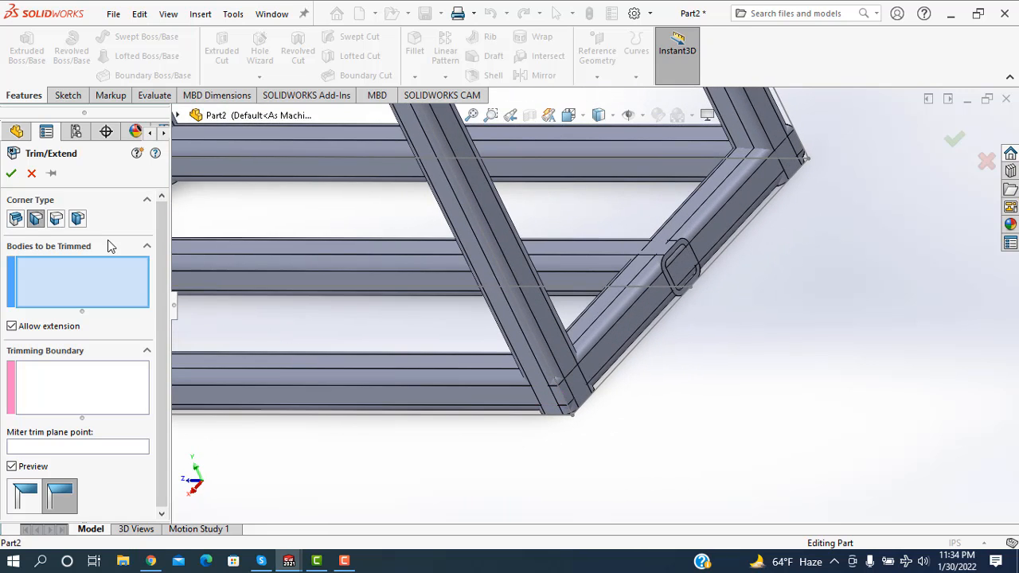
left_click(36, 220)
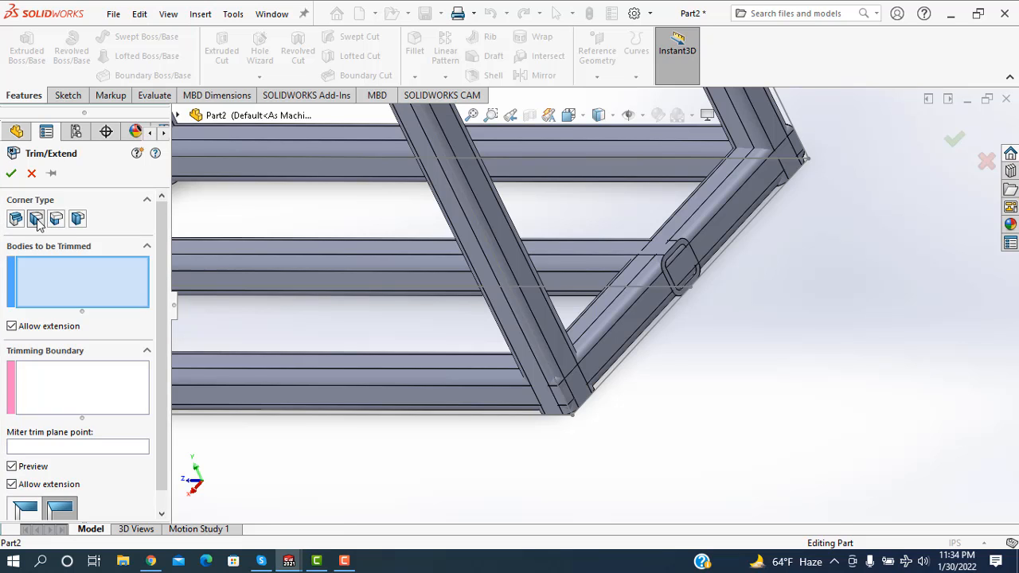
left_click(709, 241)
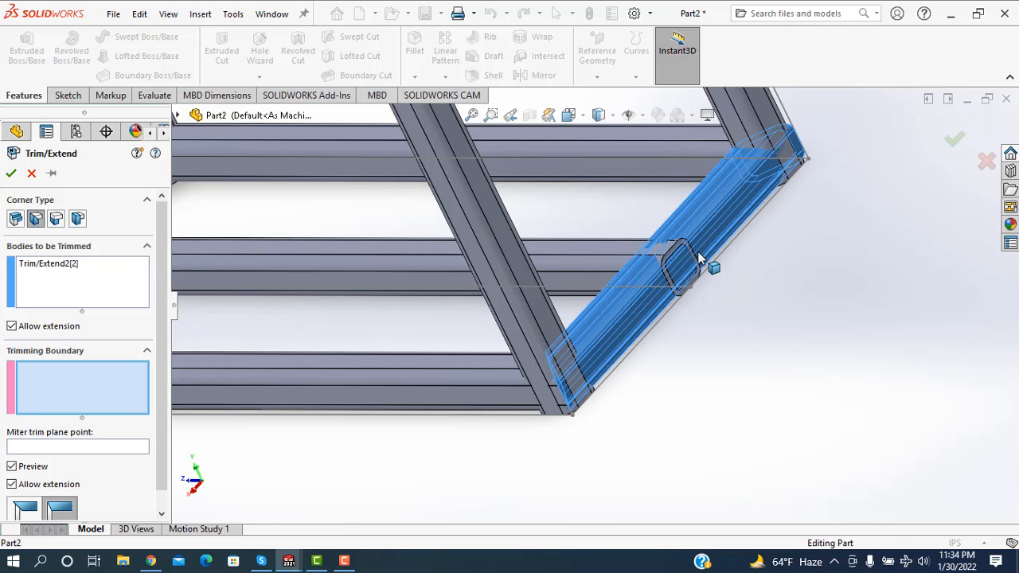
left_click(572, 261)
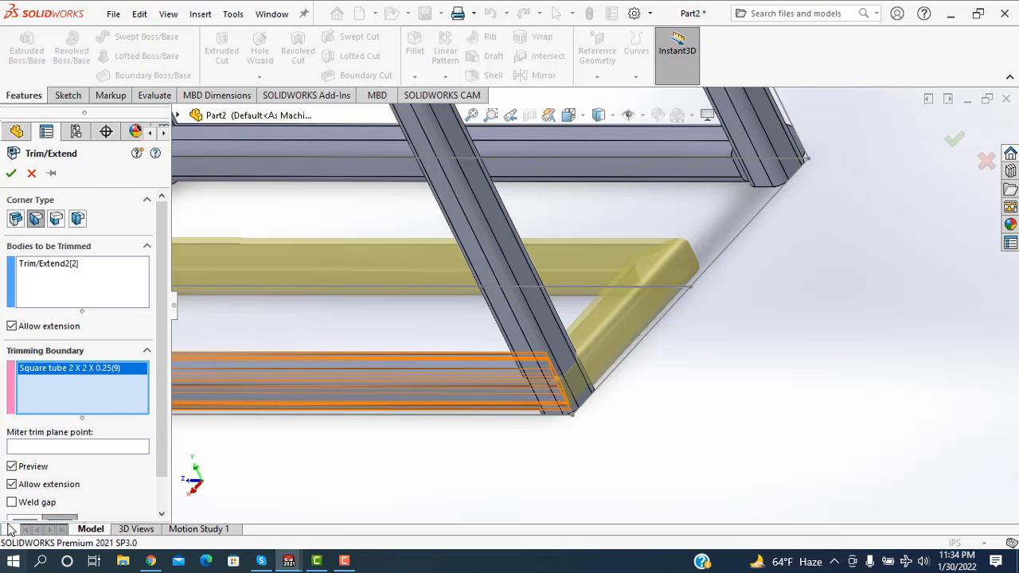
left_click(56, 219)
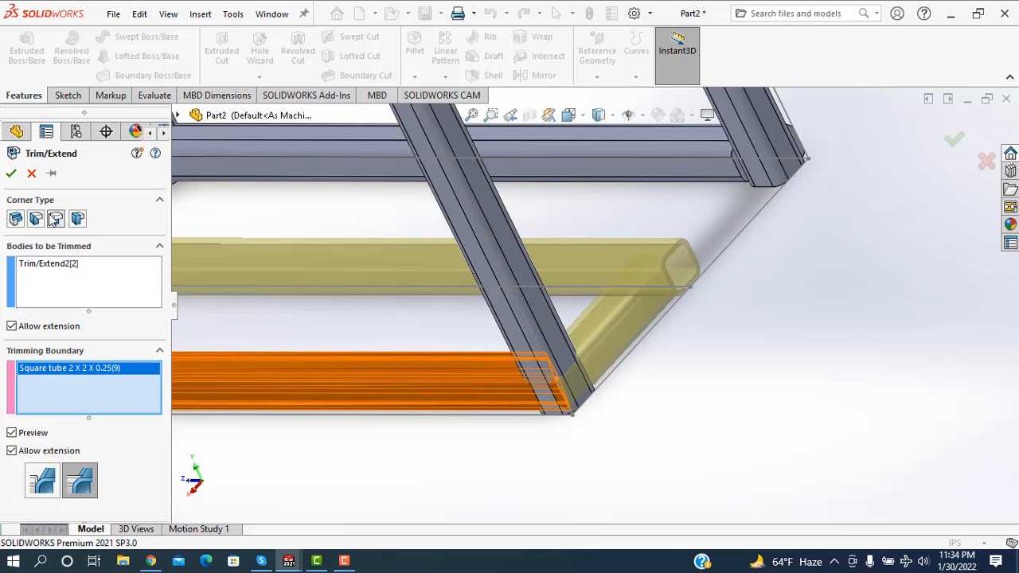
left_click(35, 220)
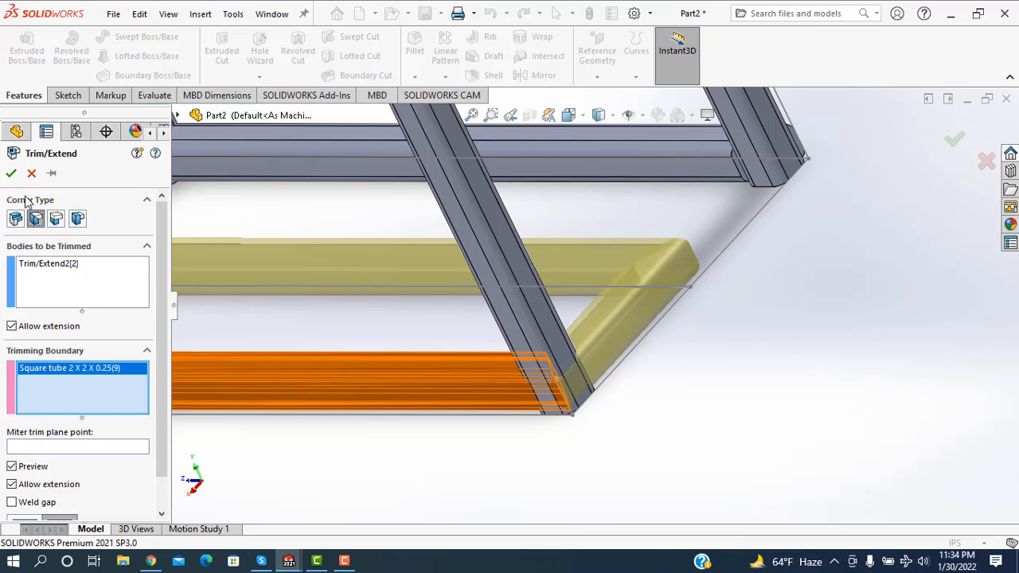
left_click(11, 173)
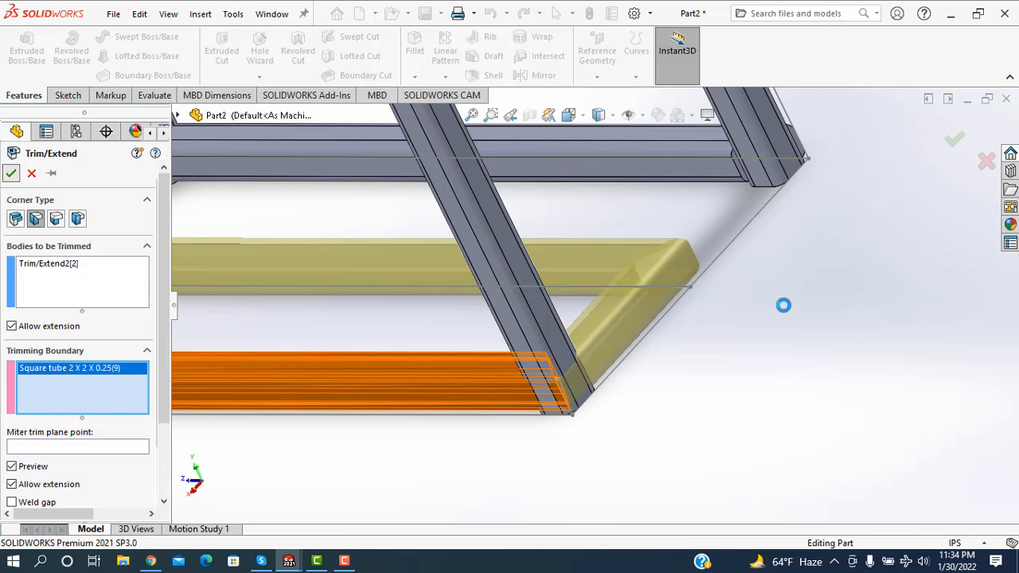
Examine the frame's bottom joints at both ends of the center member.
scroll(773, 325, "up", 9)
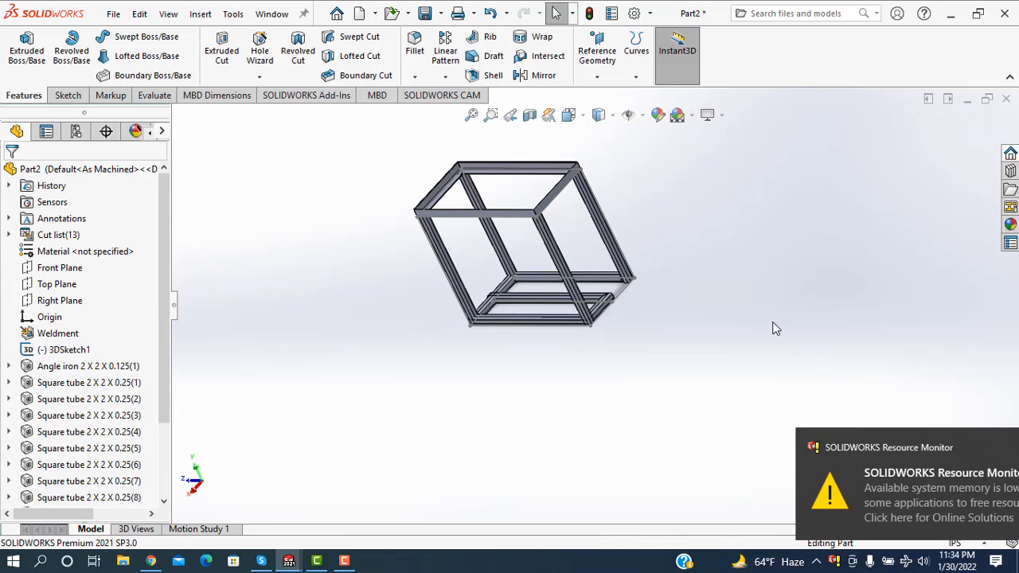
scroll(681, 307, "down", 3)
middle_click_drag(594, 289, 495, 327)
scroll(423, 305, "up", 3)
scroll(423, 296, "down", 6)
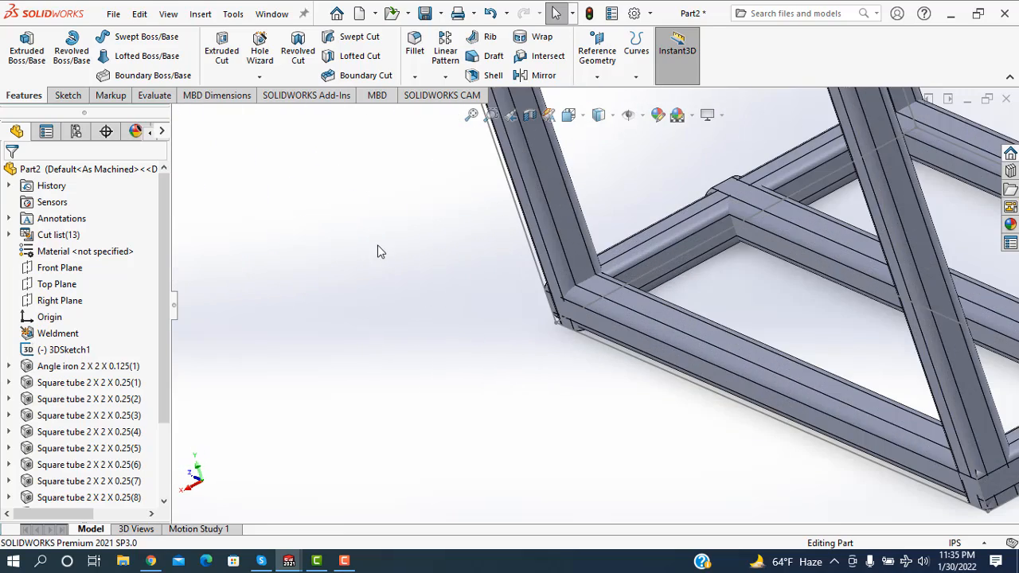
middle_click_drag(435, 280, 468, 293)
middle_click_drag(423, 250, 409, 211)
scroll(452, 216, "down", 2)
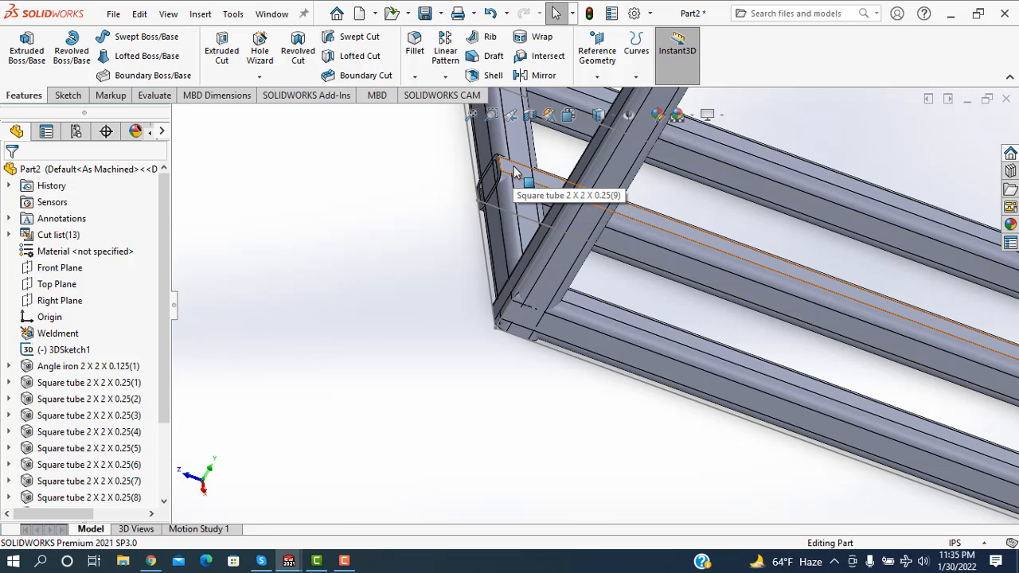
scroll(525, 191, "up", 3)
scroll(788, 257, "up", 5)
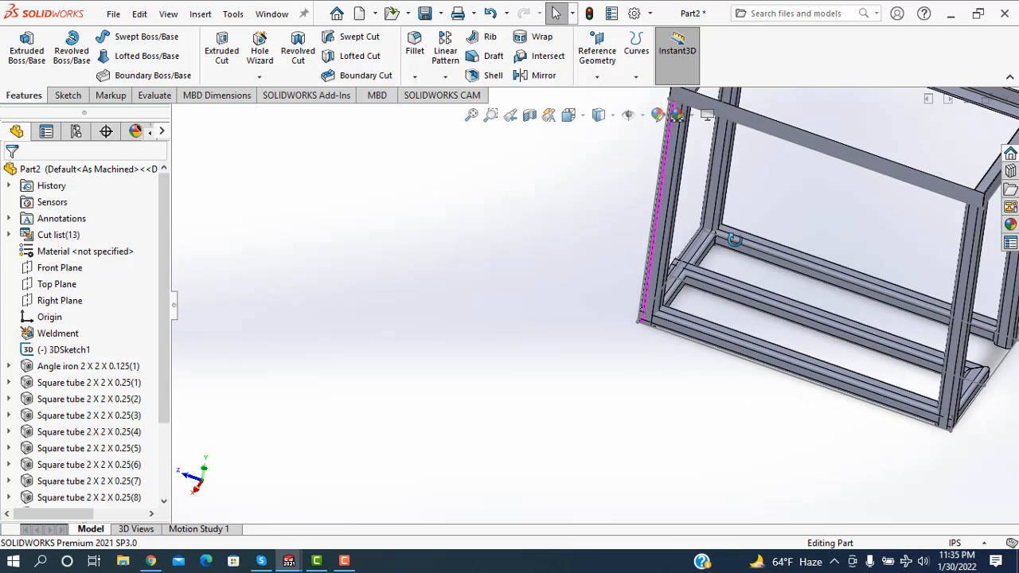
scroll(780, 234, "down", 3)
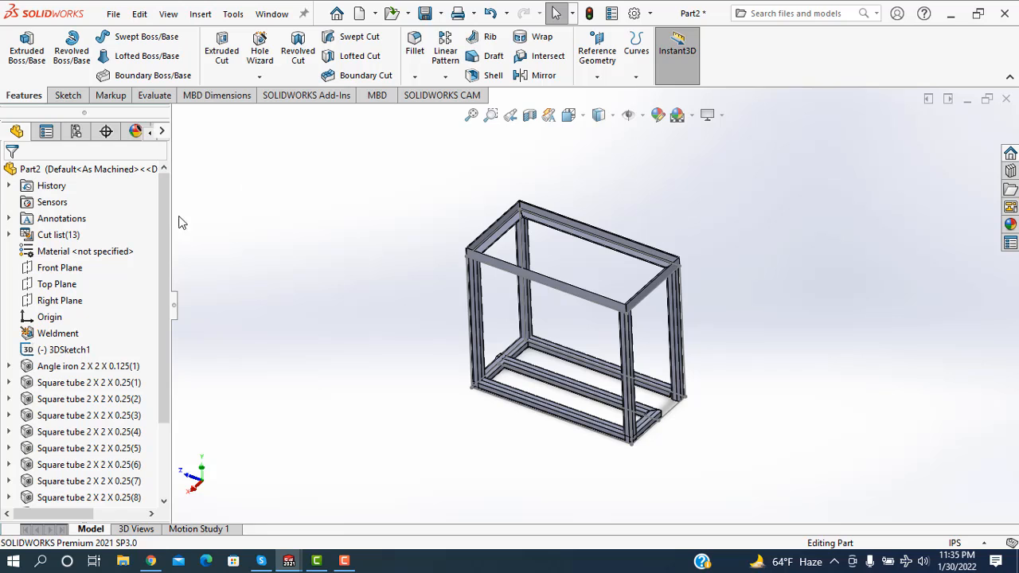
Apply Stainless Steel (ferritic) from the Steel category as the part's material.
right_click(69, 254)
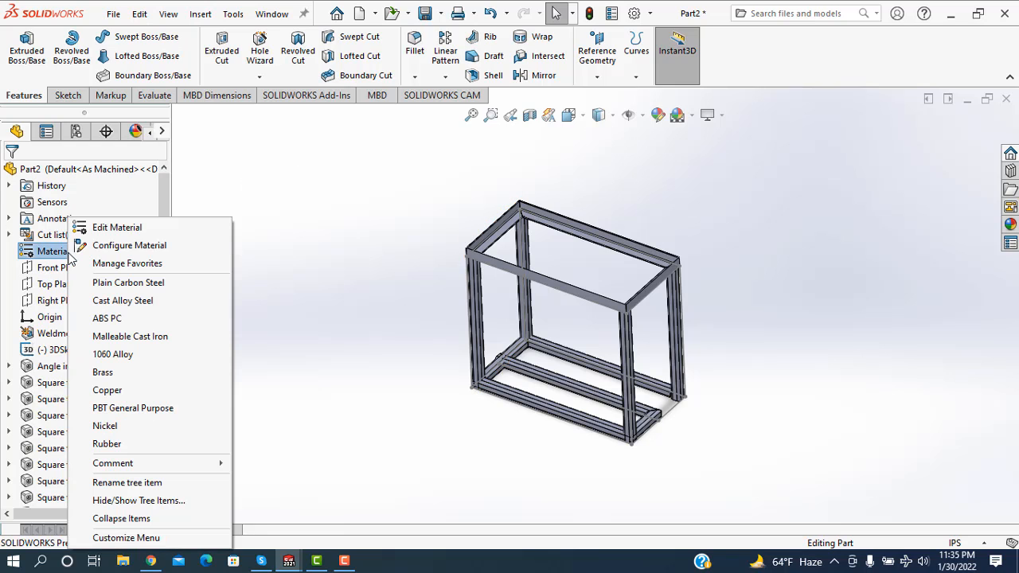
left_click(113, 230)
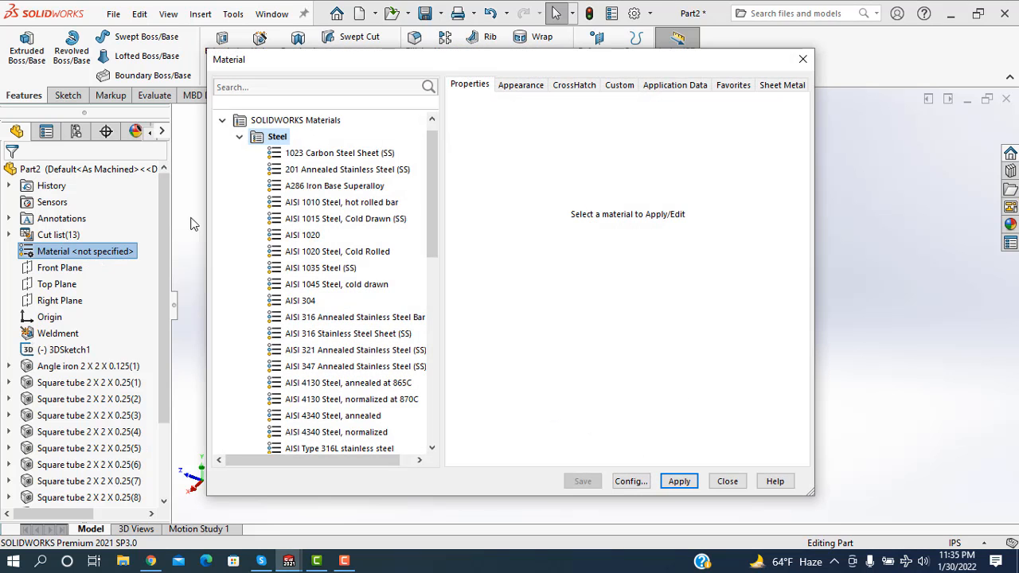
left_click_drag(431, 202, 434, 363)
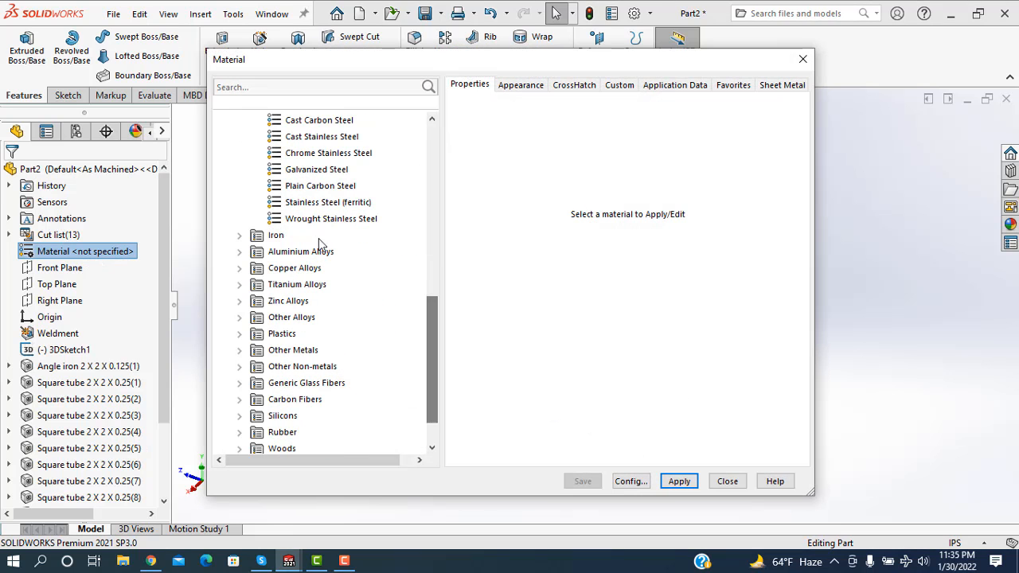
left_click(682, 484)
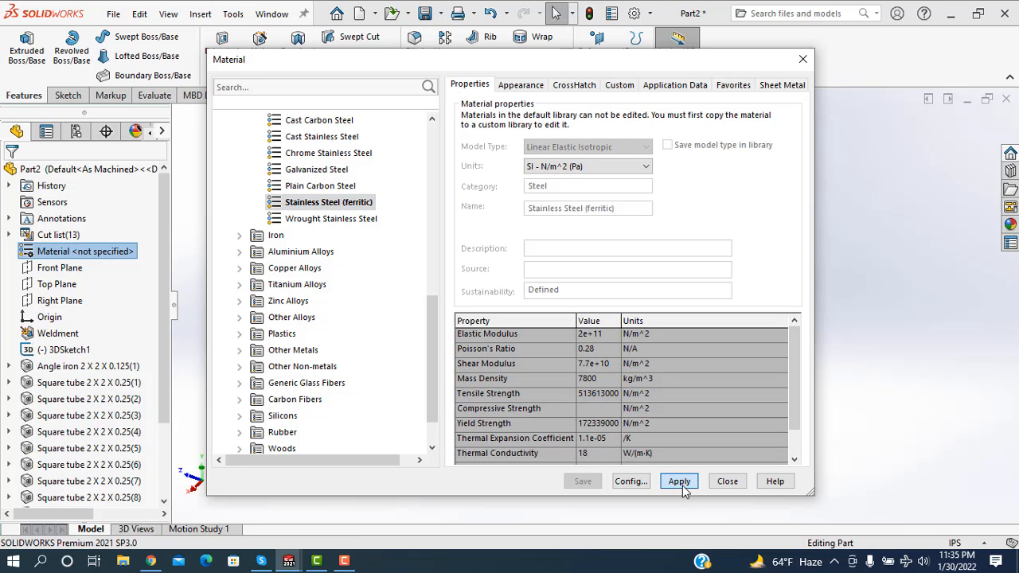
left_click(804, 60)
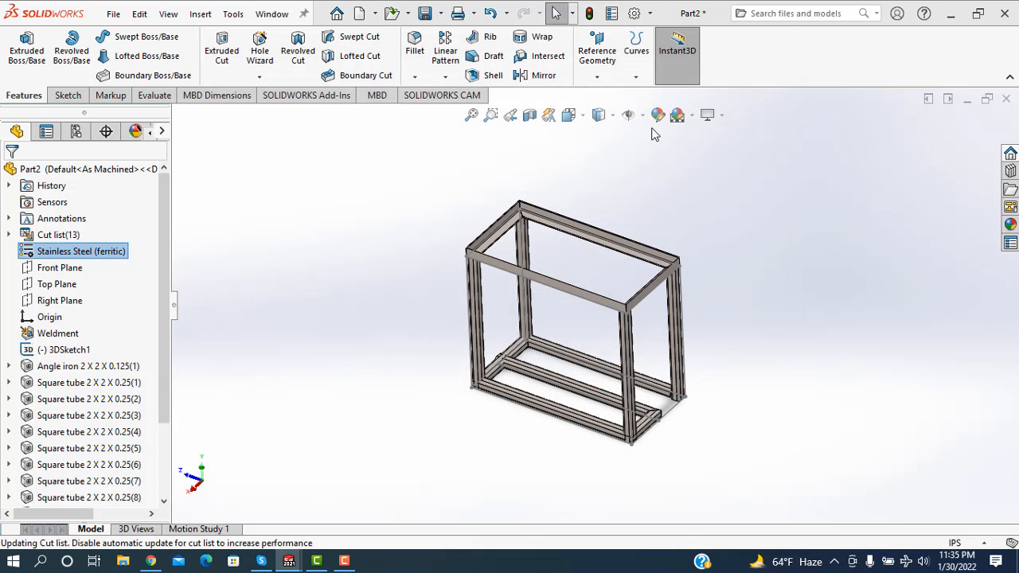
Change the whole frame's appearance color to dark gray, RGB 64, 64, 64.
left_click(656, 117)
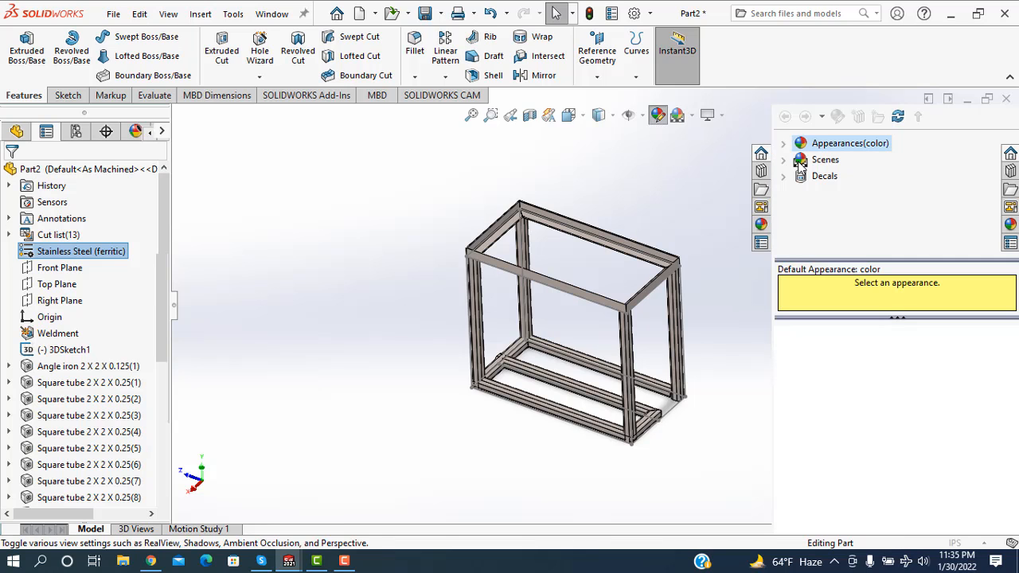
left_click_drag(160, 325, 164, 439)
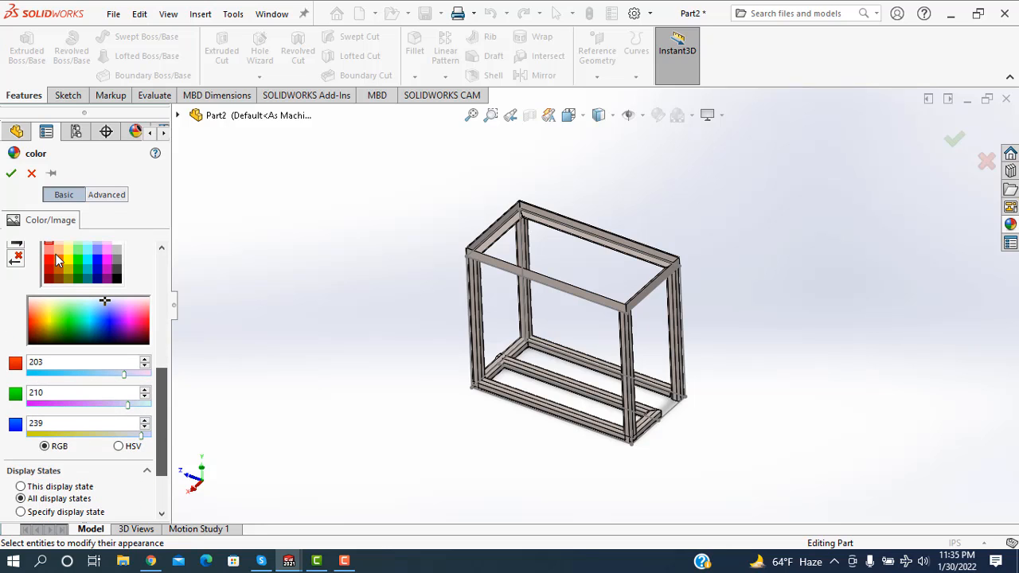
left_click(117, 261)
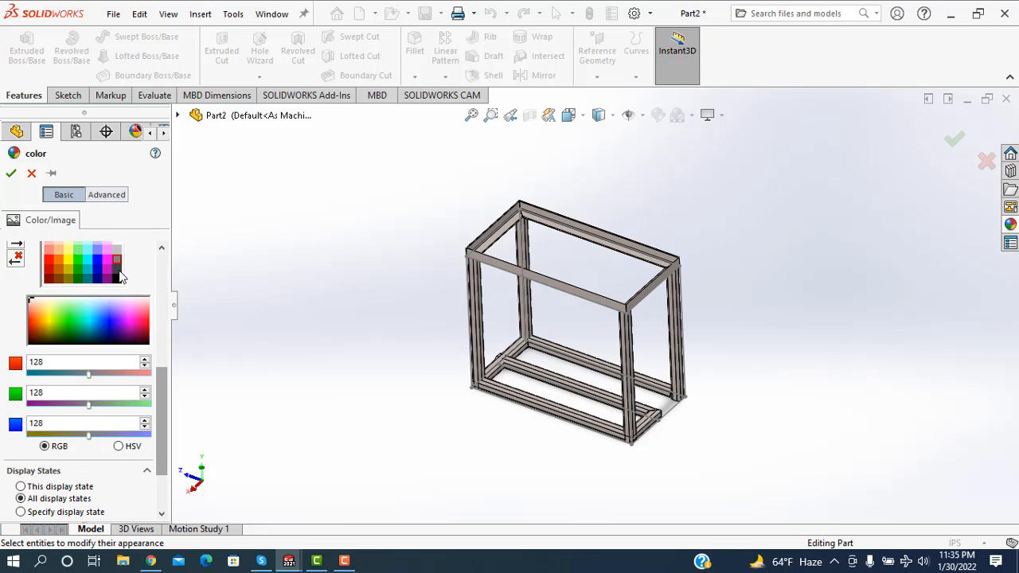
left_click(117, 271)
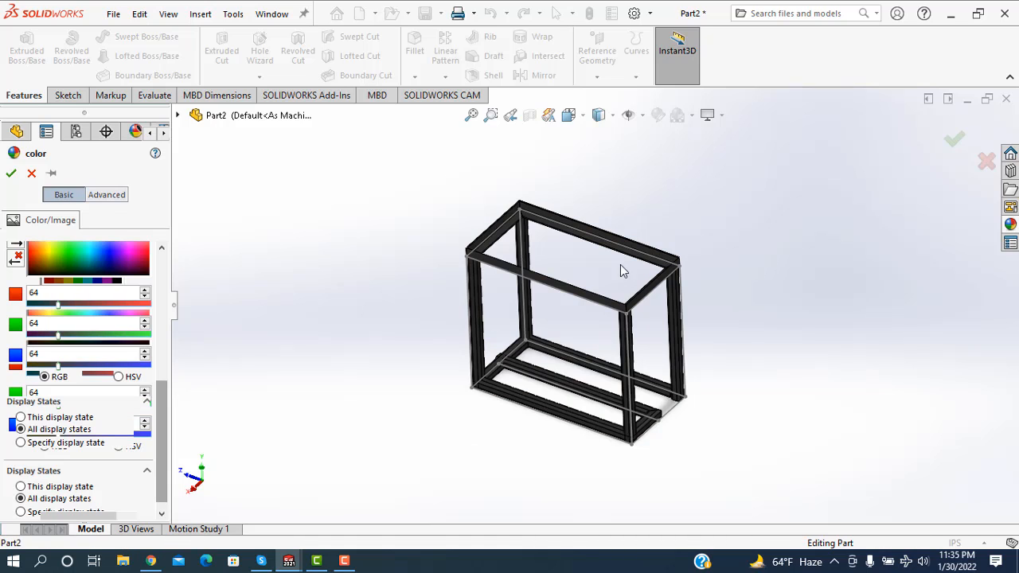
left_click(11, 173)
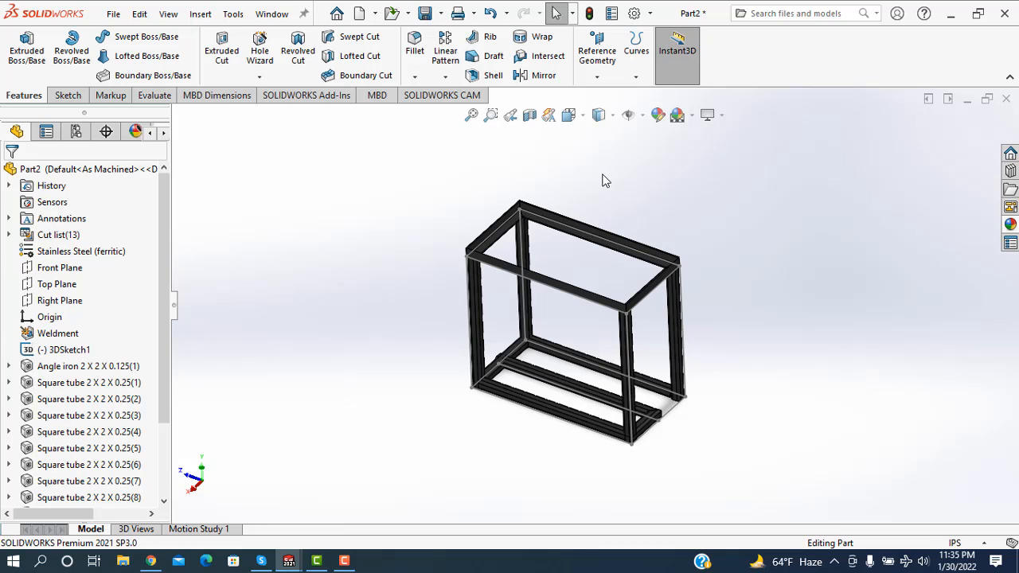
Sketch an extruded boss profile on the angle iron's horizontal flange face: a corner rectangle between opposite inner corners of the top frame, closing the sketch.
scroll(633, 200, "down", 5)
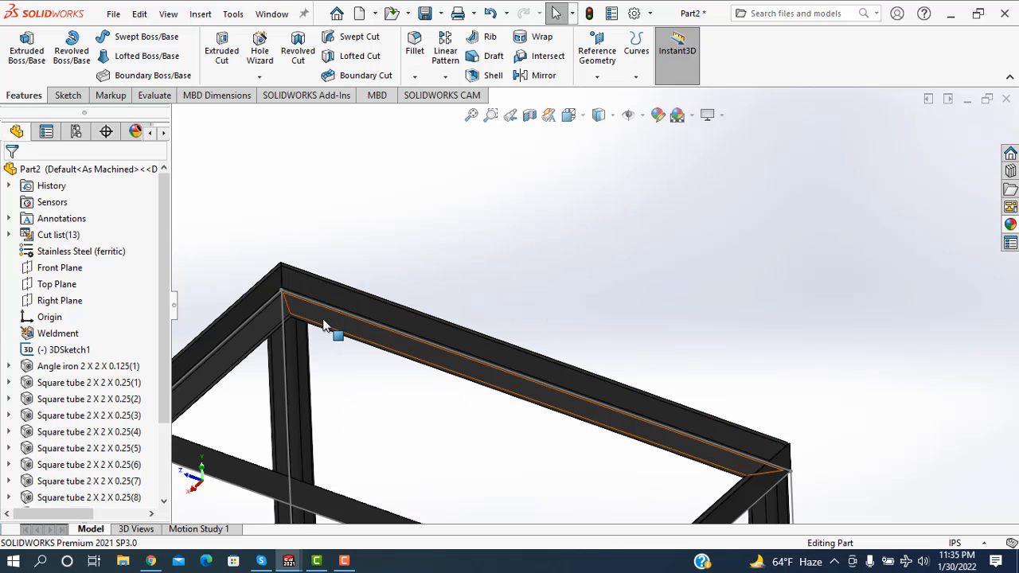
middle_click_drag(566, 304, 549, 323)
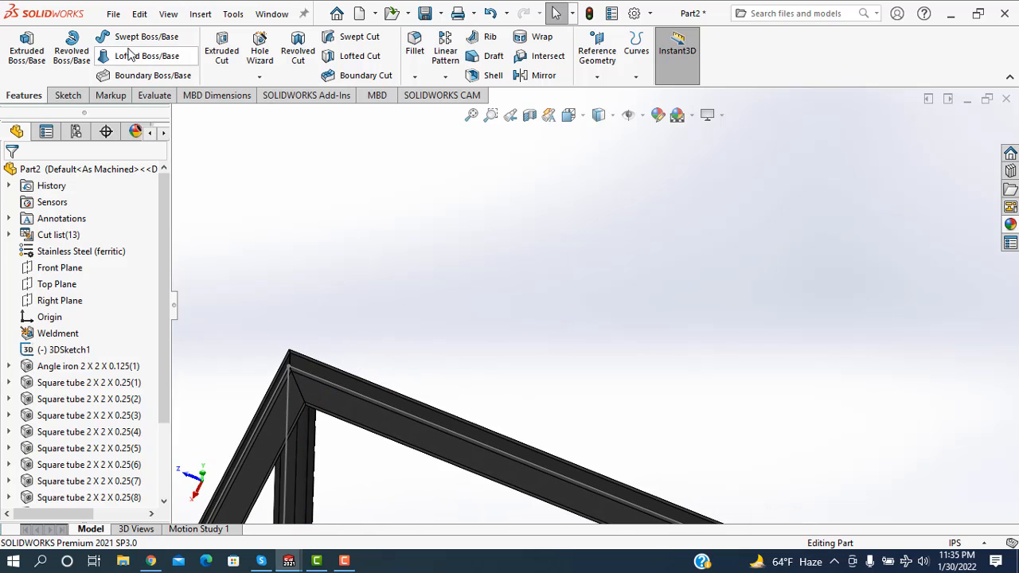
left_click(26, 47)
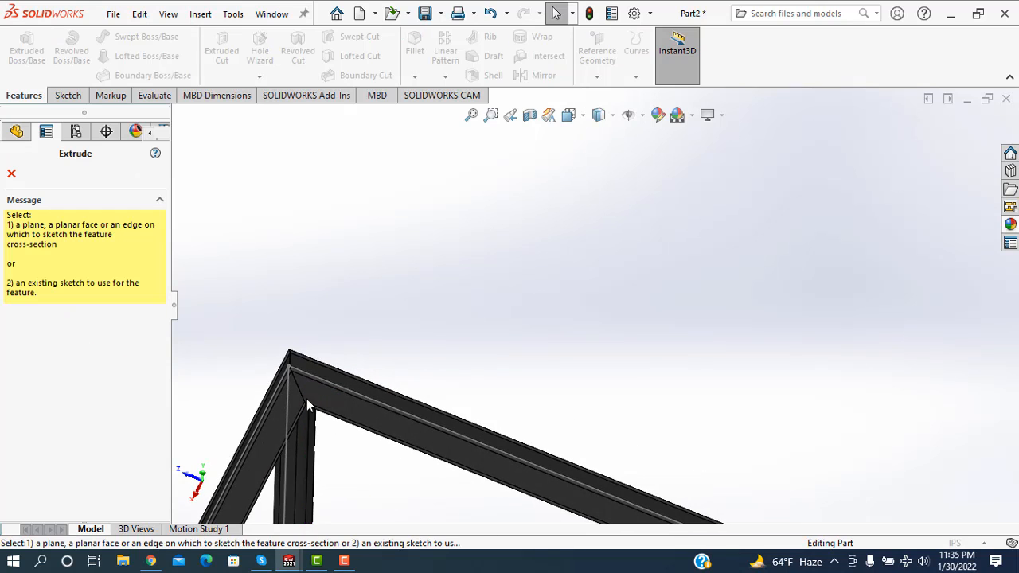
left_click(273, 434)
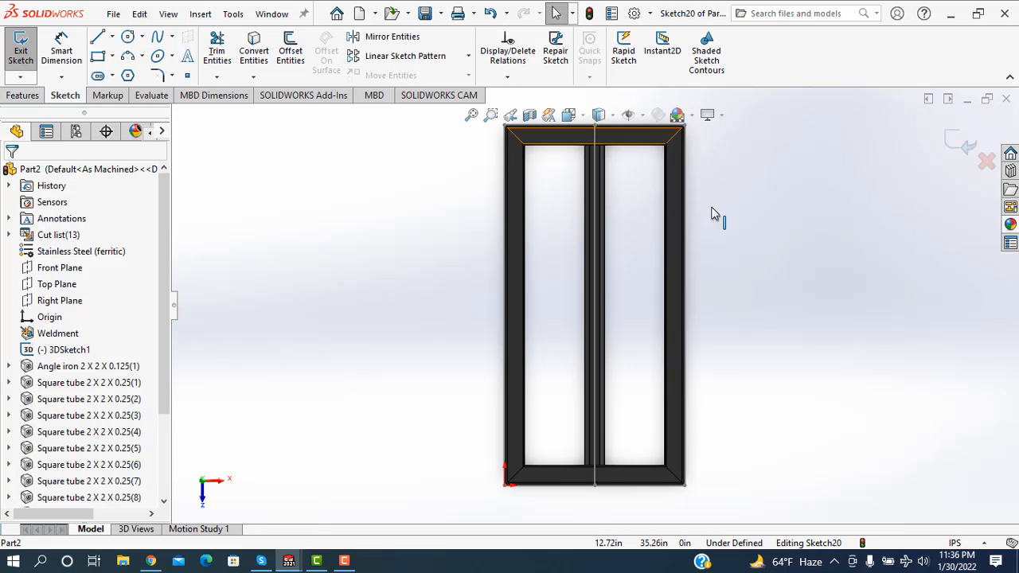
left_click(111, 56)
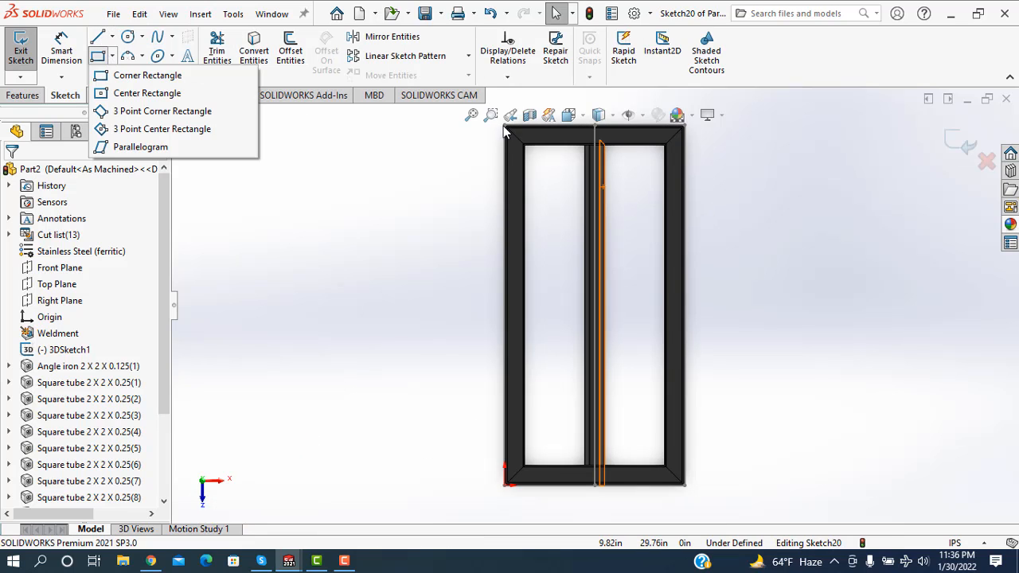
left_click(147, 75)
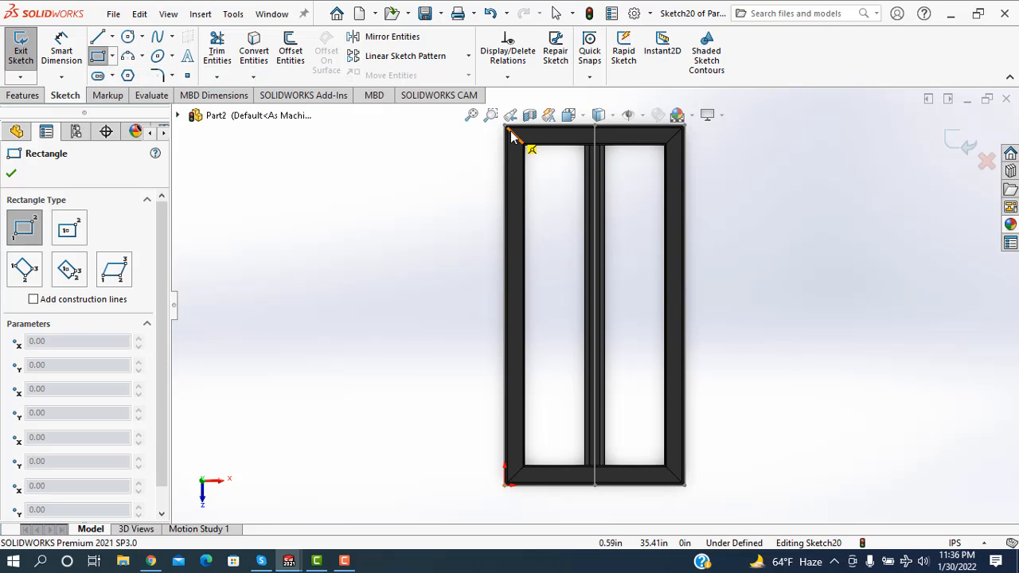
left_click(527, 146)
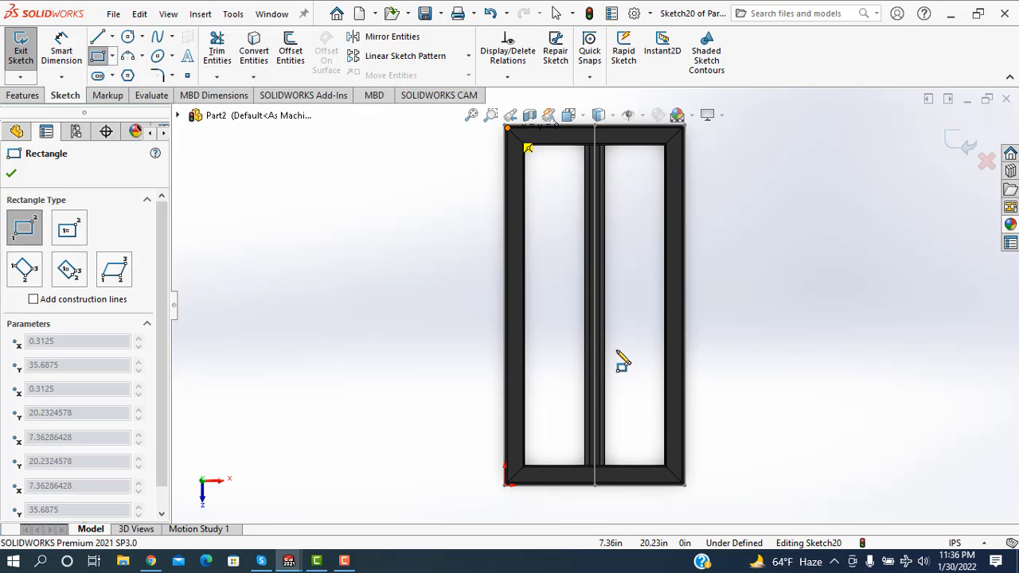
left_click(682, 484)
left_click(682, 483)
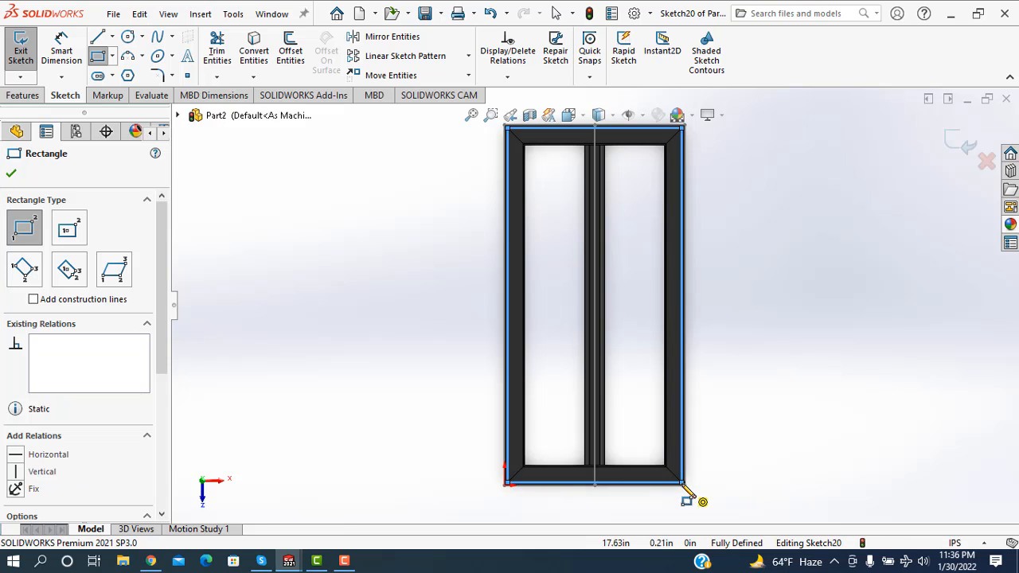
left_click(957, 140)
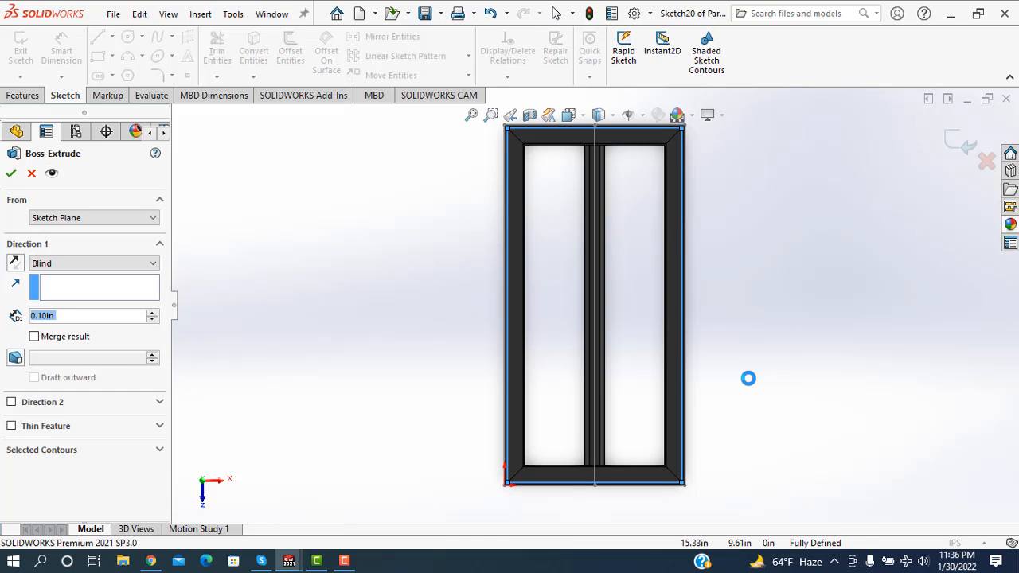
Extrude the tabletop profile upward as a separate body with a blind depth of 1.8 in.
middle_click_drag(785, 393, 754, 351)
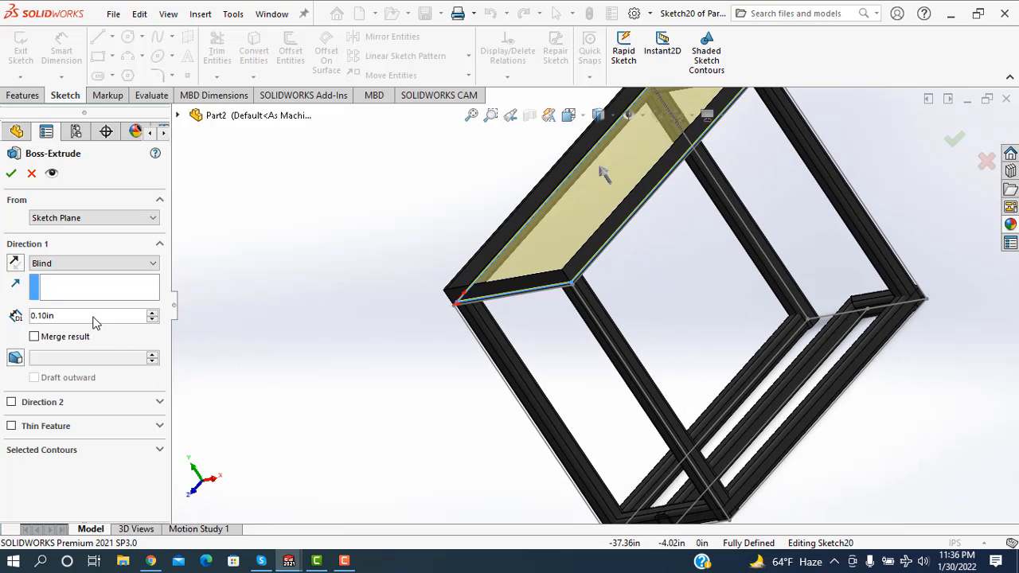
type("1.")
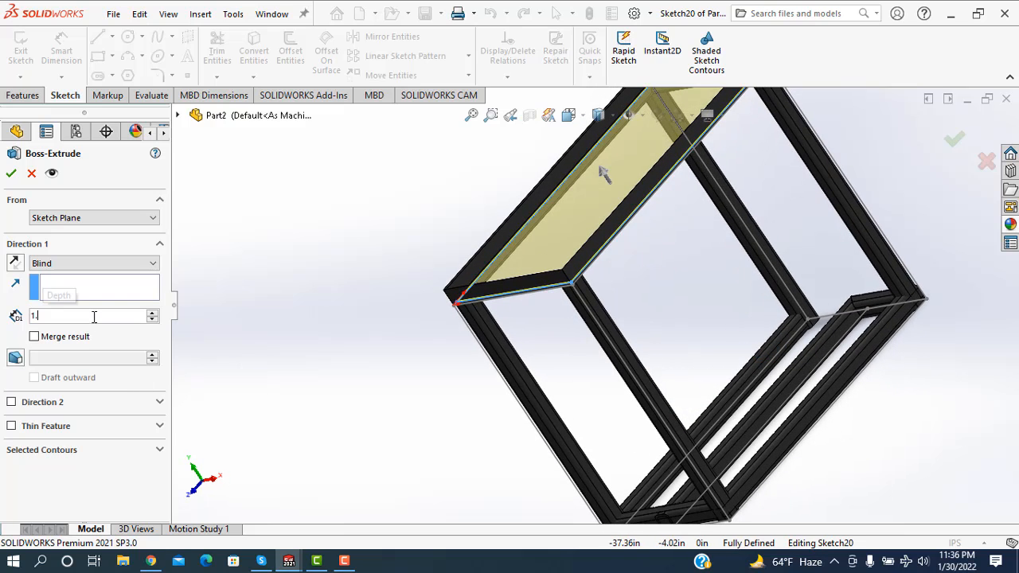
type("8")
key("Return")
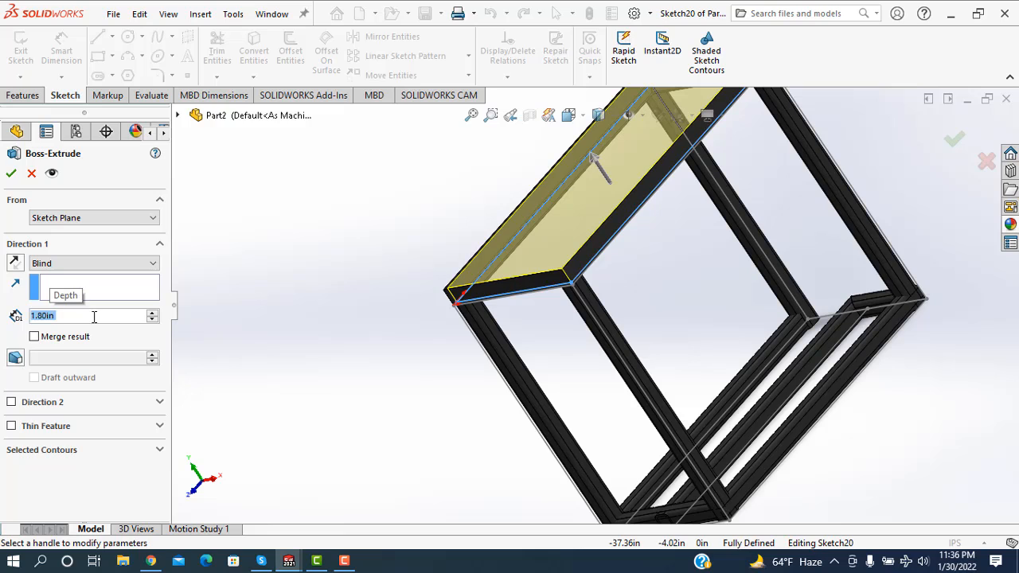
scroll(382, 314, "down", 3)
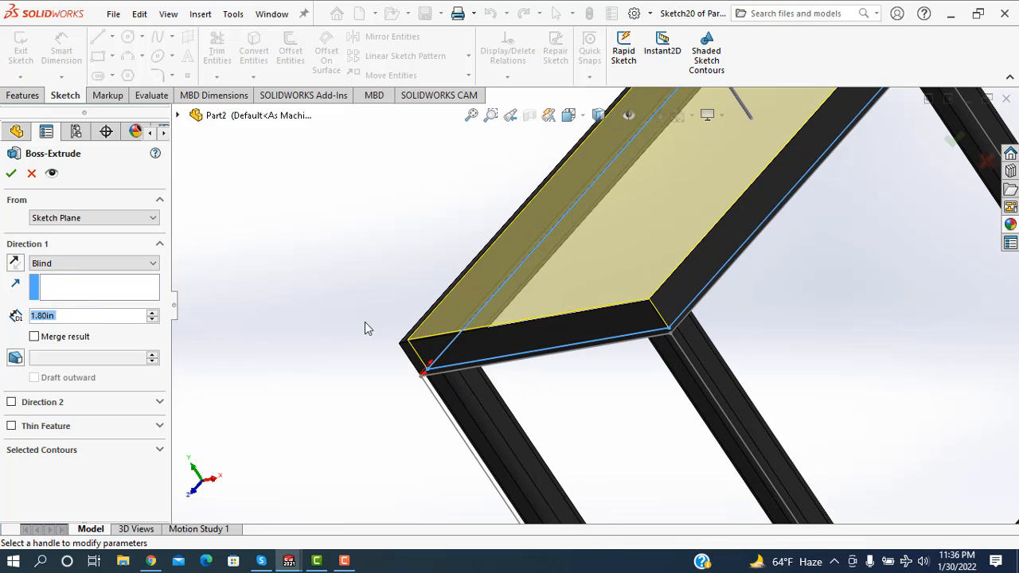
middle_click_drag(364, 321, 366, 275)
left_click(10, 174)
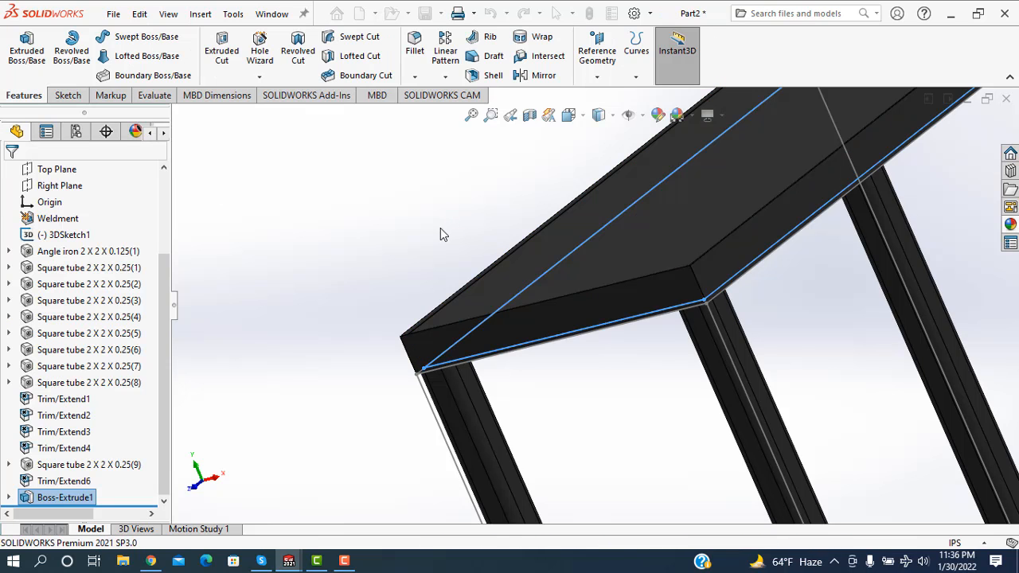
Select the tabletop's upper face and expand the cut list down to the tabletop's own body.
middle_click_drag(435, 239, 405, 234)
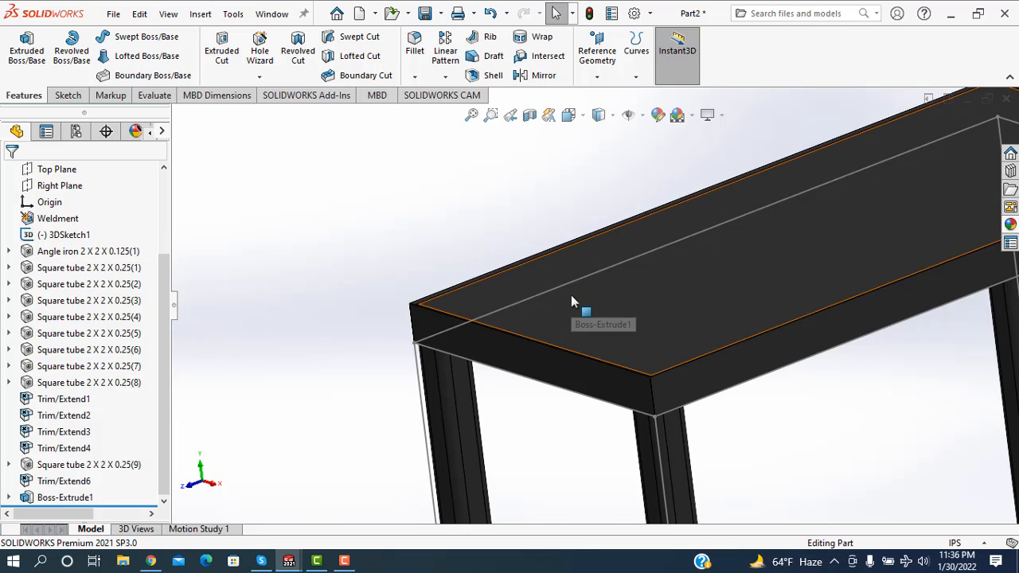
left_click_drag(168, 293, 158, 203)
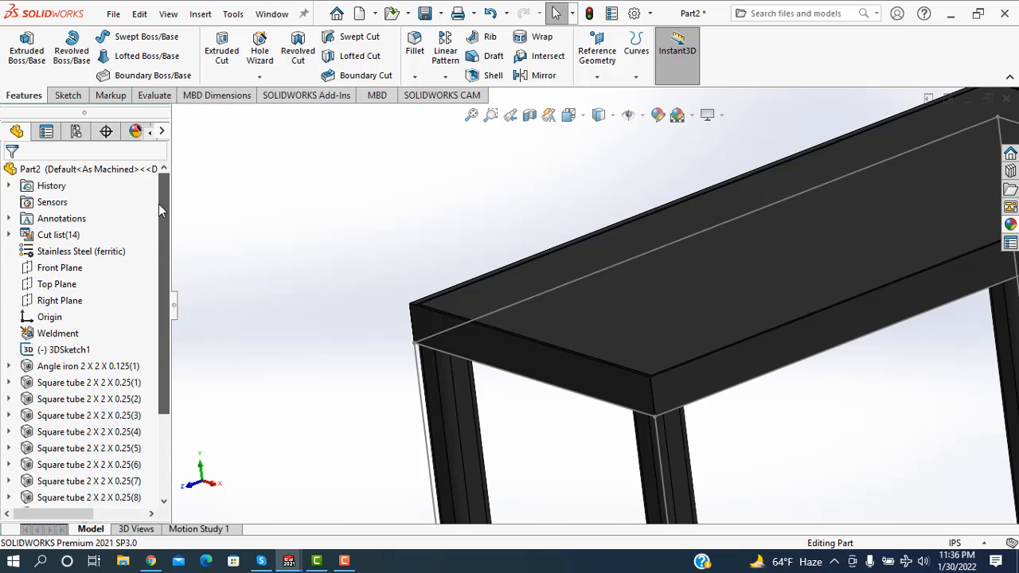
left_click(10, 235)
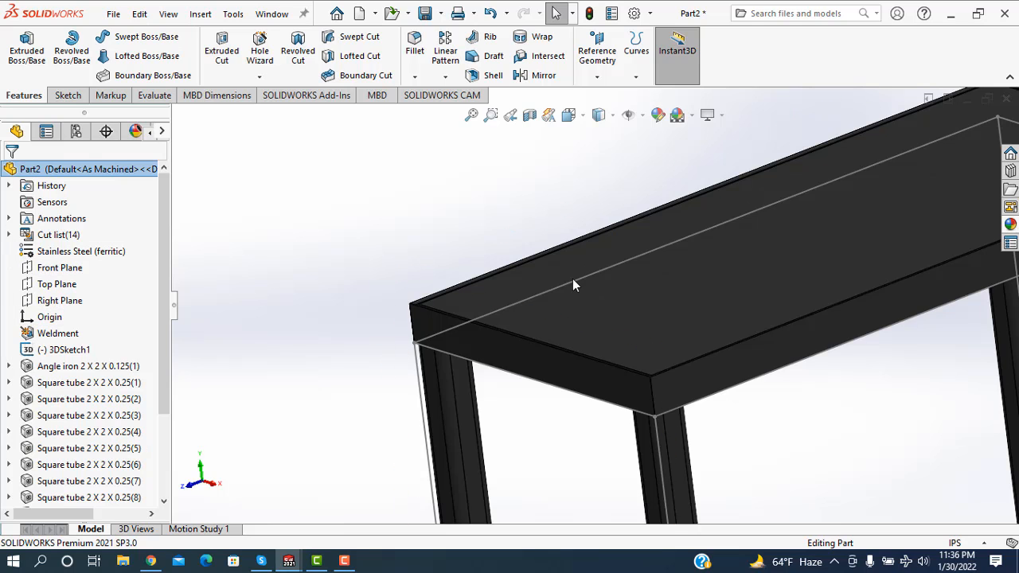
left_click(613, 306)
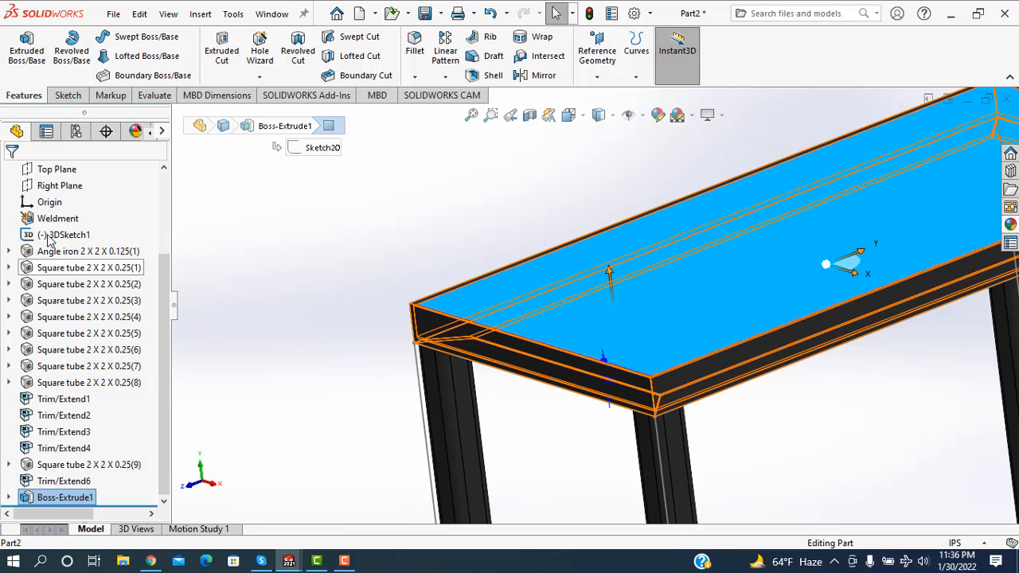
left_click_drag(165, 357, 165, 277)
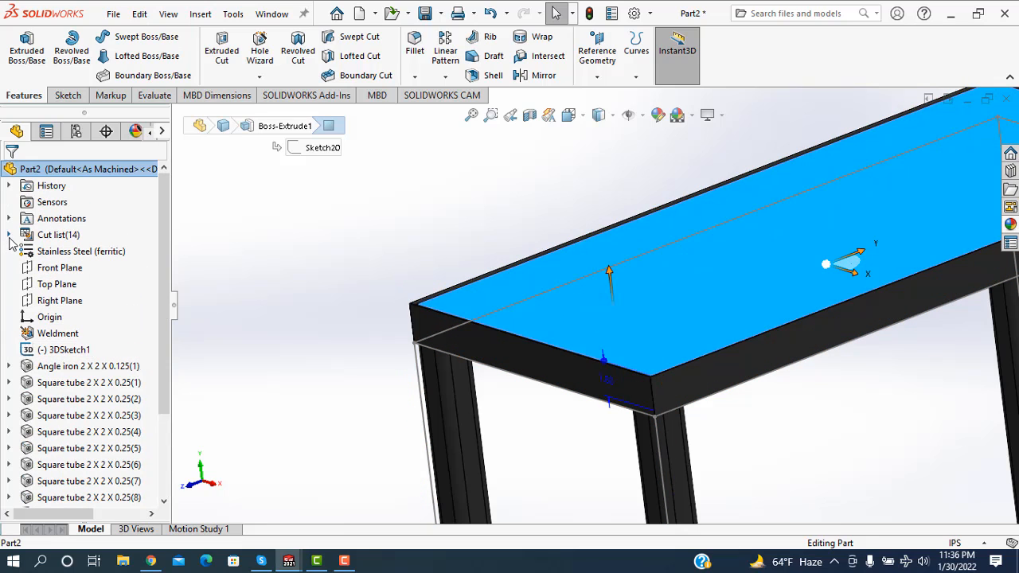
left_click(9, 236)
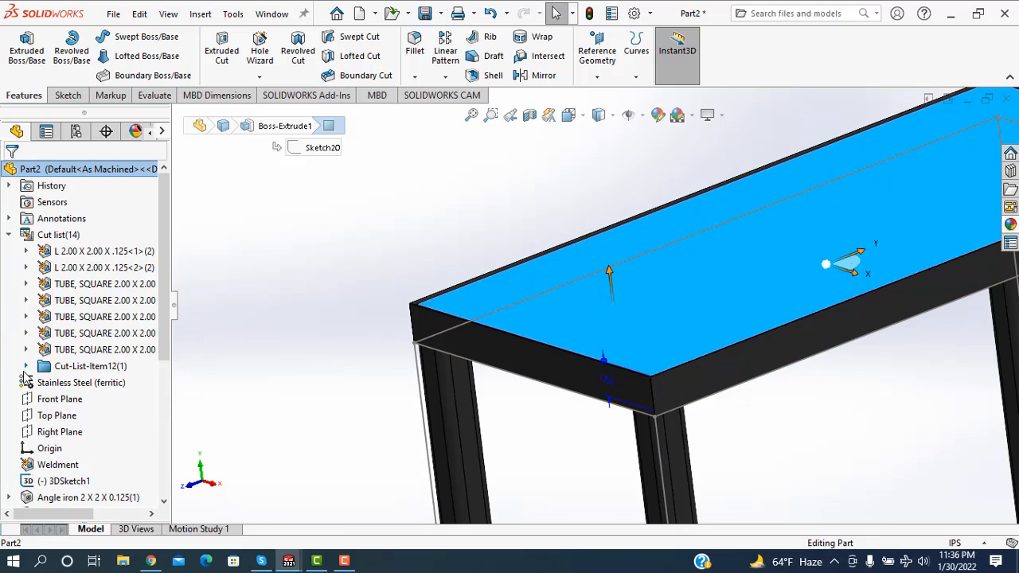
left_click(25, 366)
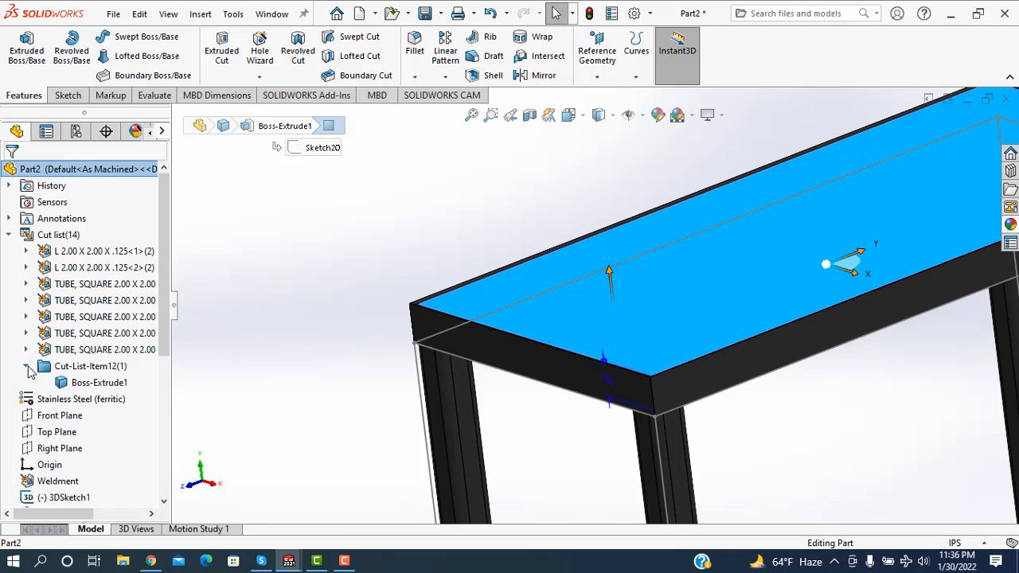
Apply Oak from the Woods category as the material of the tabletop body only.
right_click(67, 385)
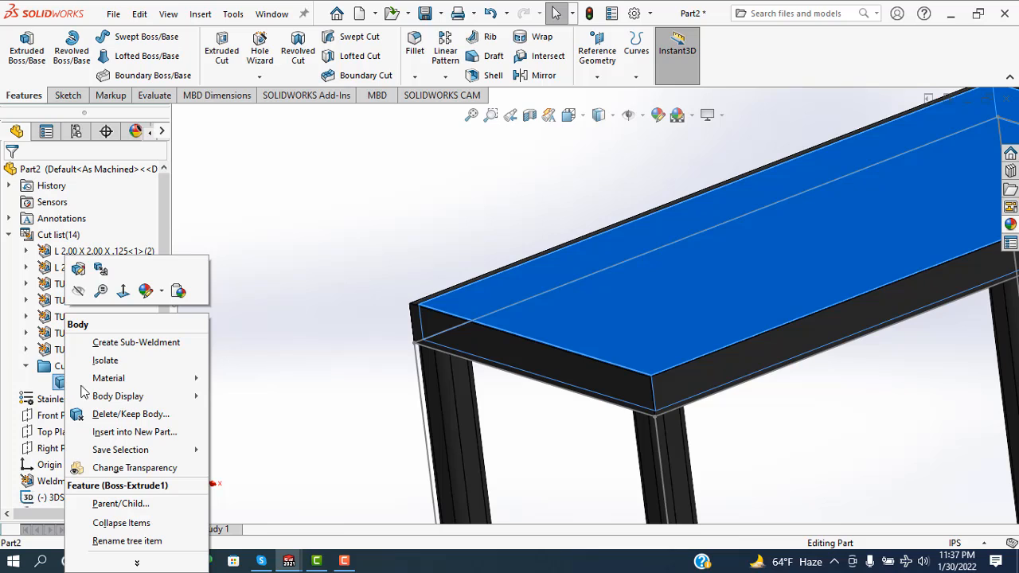
mouse_move(90, 387)
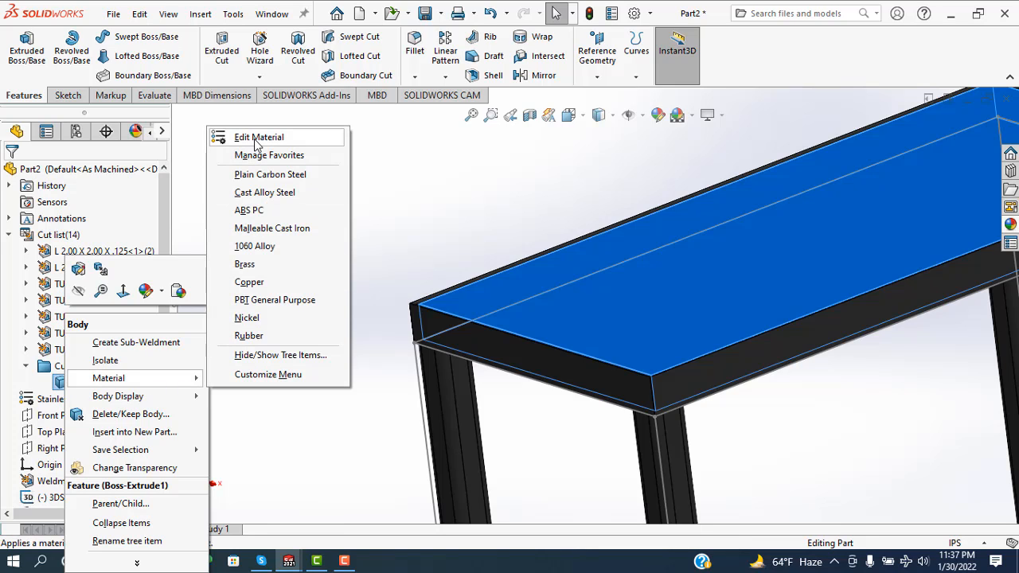
left_click(23, 373)
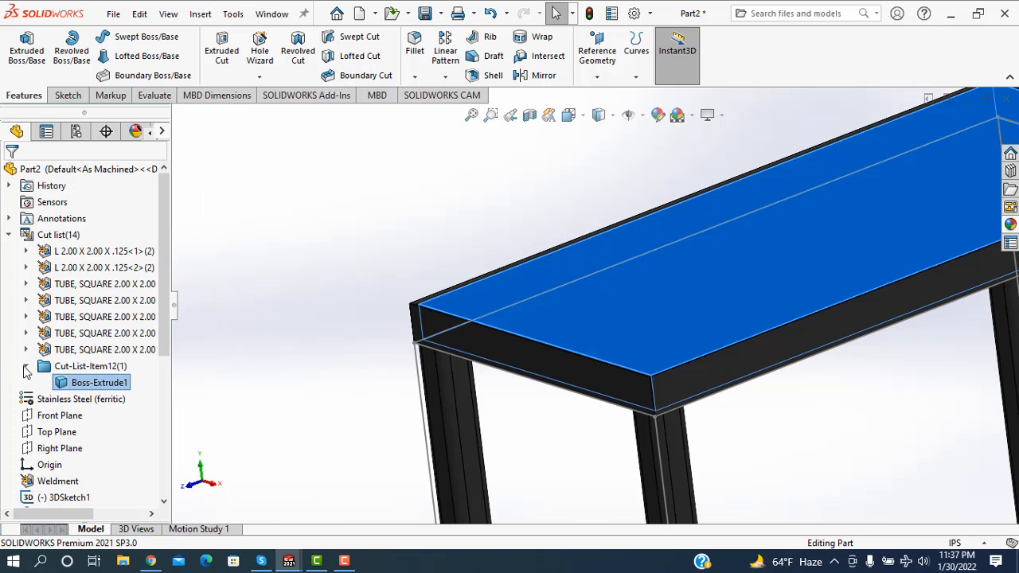
right_click(92, 387)
mouse_move(115, 379)
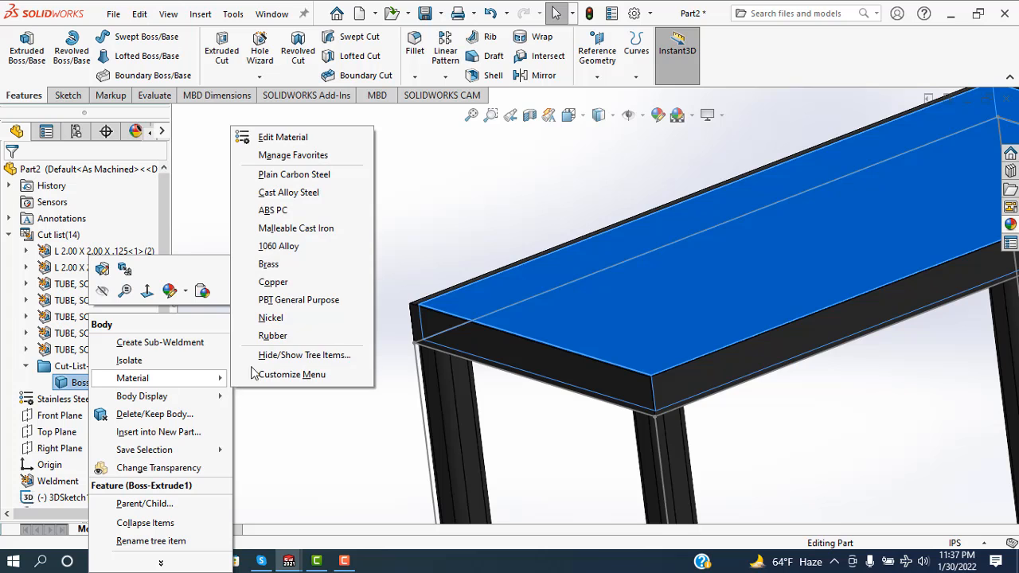
left_click(280, 142)
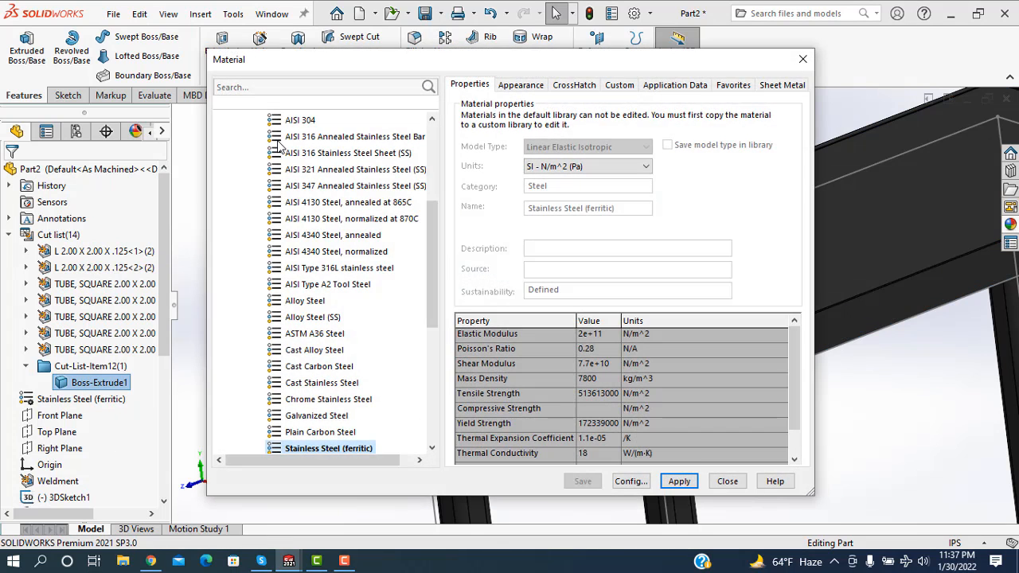
scroll(432, 297, "down", 7)
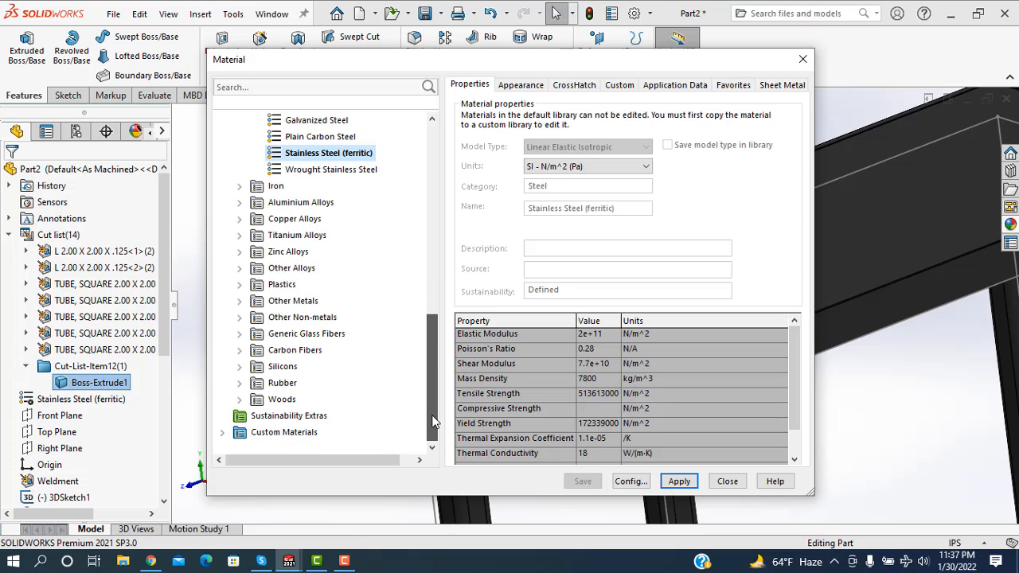
left_click(238, 402)
left_click(239, 402)
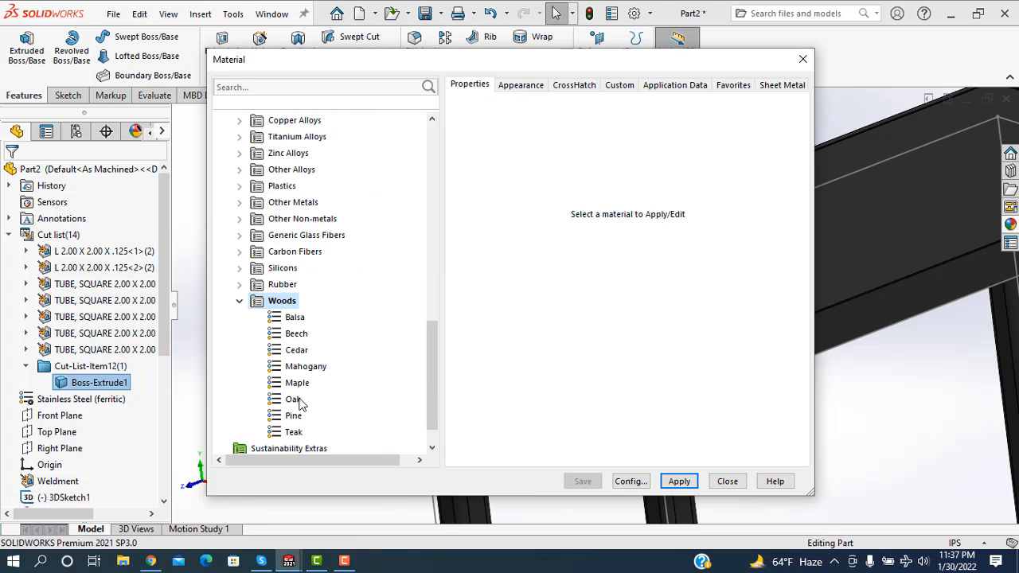
left_click(300, 402)
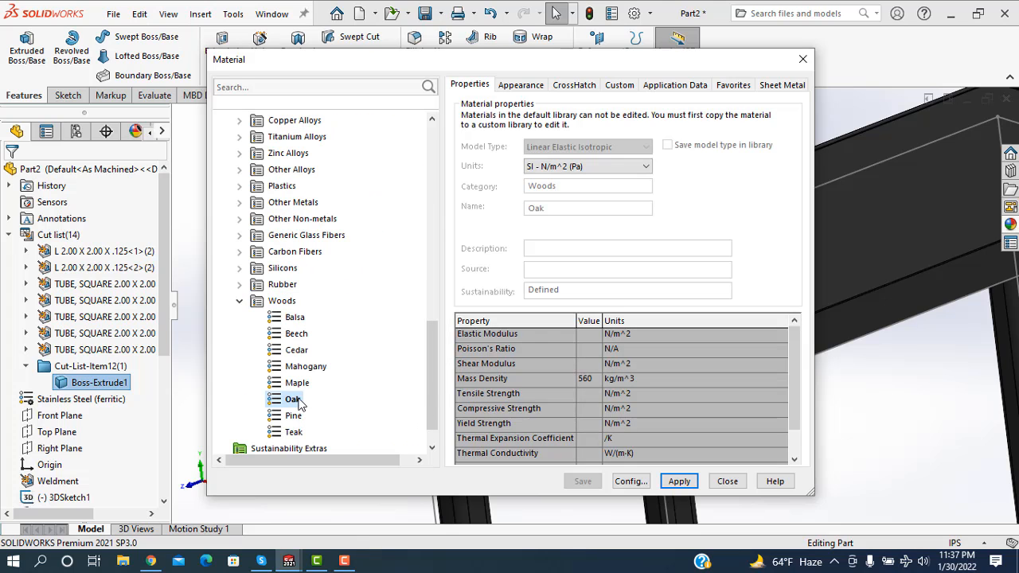
left_click(679, 482)
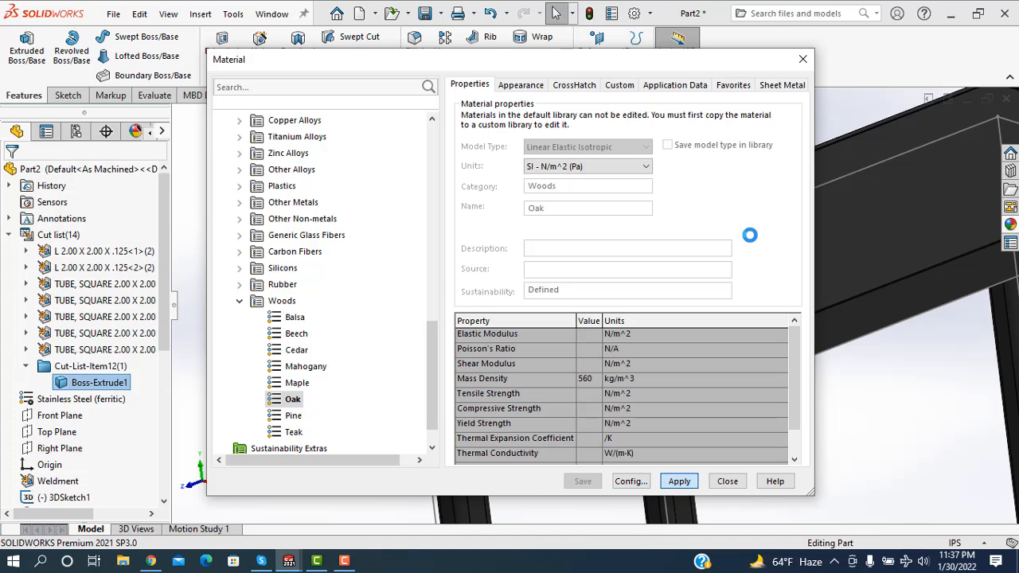
left_click(804, 60)
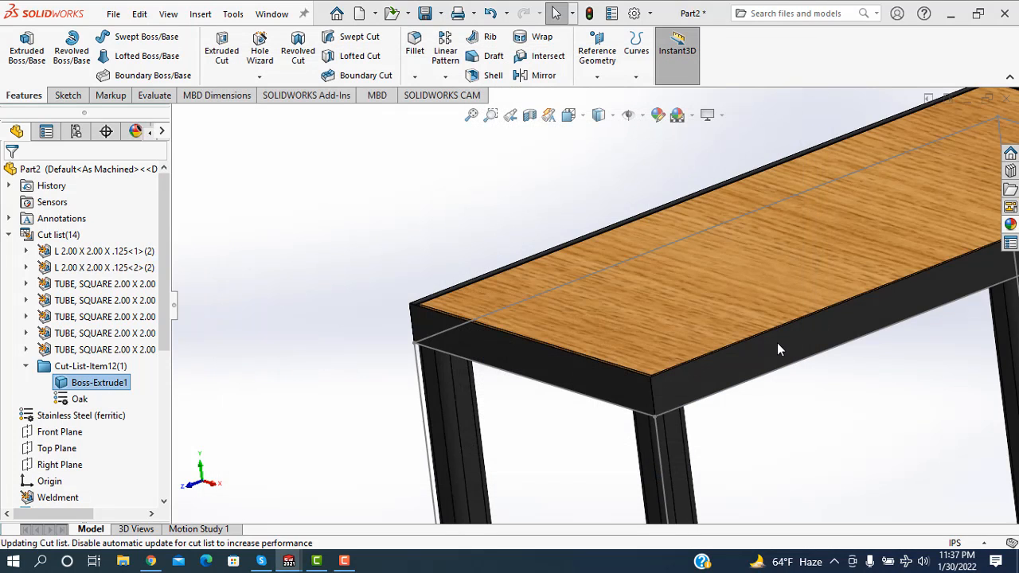
Change the whole part's appearance color to the medium gray of the standard swatches.
scroll(627, 197, "up", 3)
left_click(627, 197)
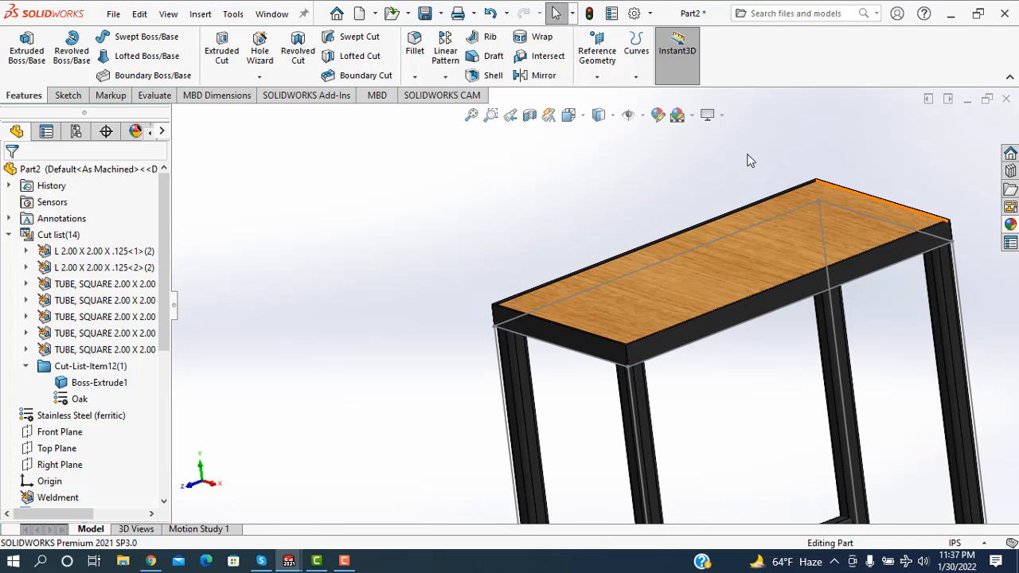
left_click(658, 116)
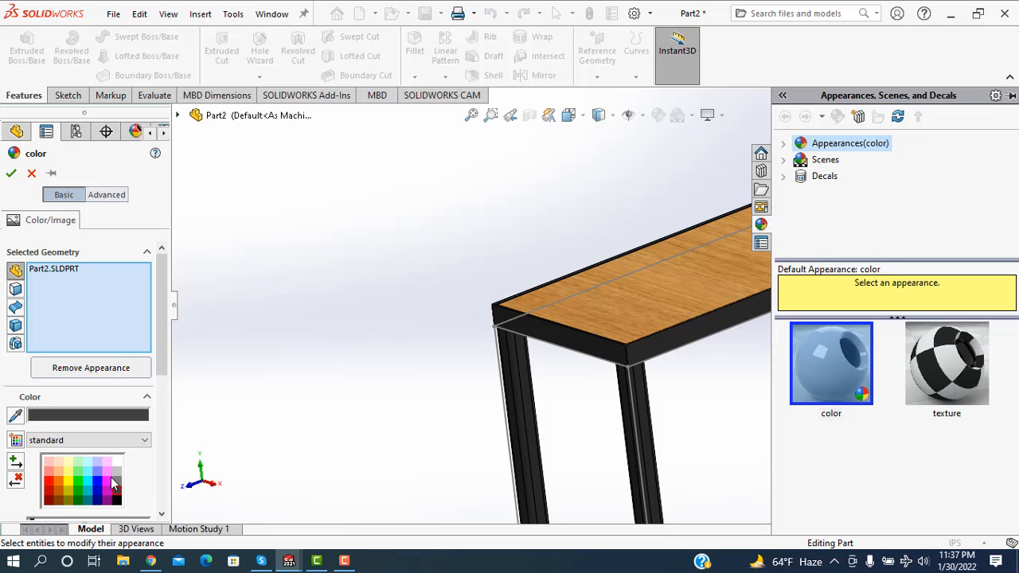
left_click(115, 482)
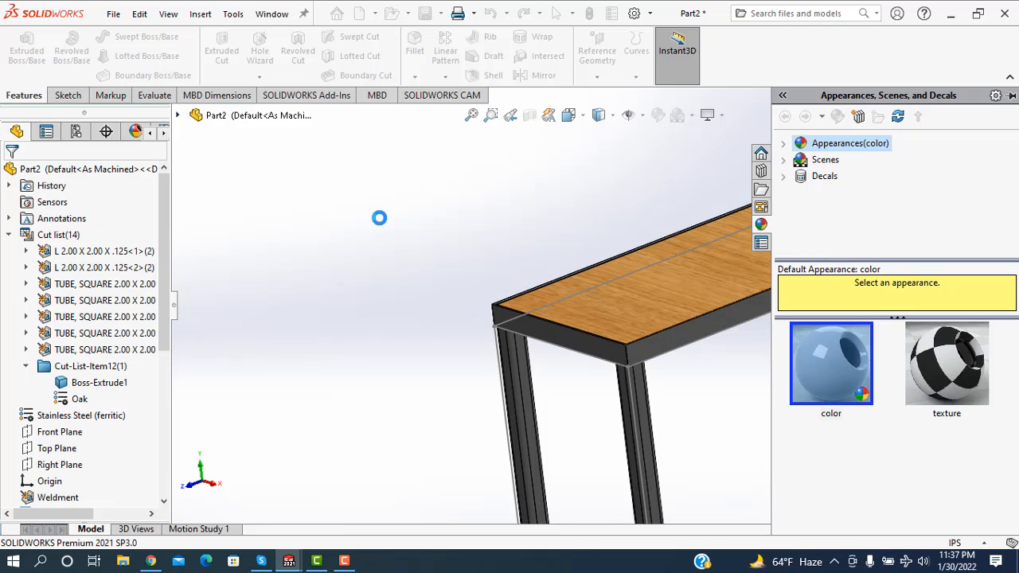
left_click(639, 291)
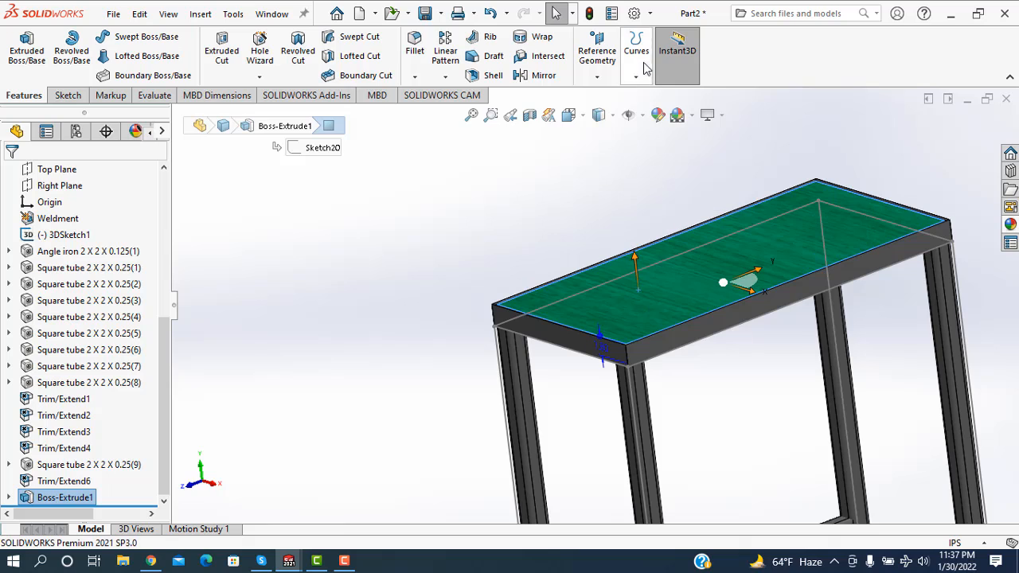
left_click(665, 124)
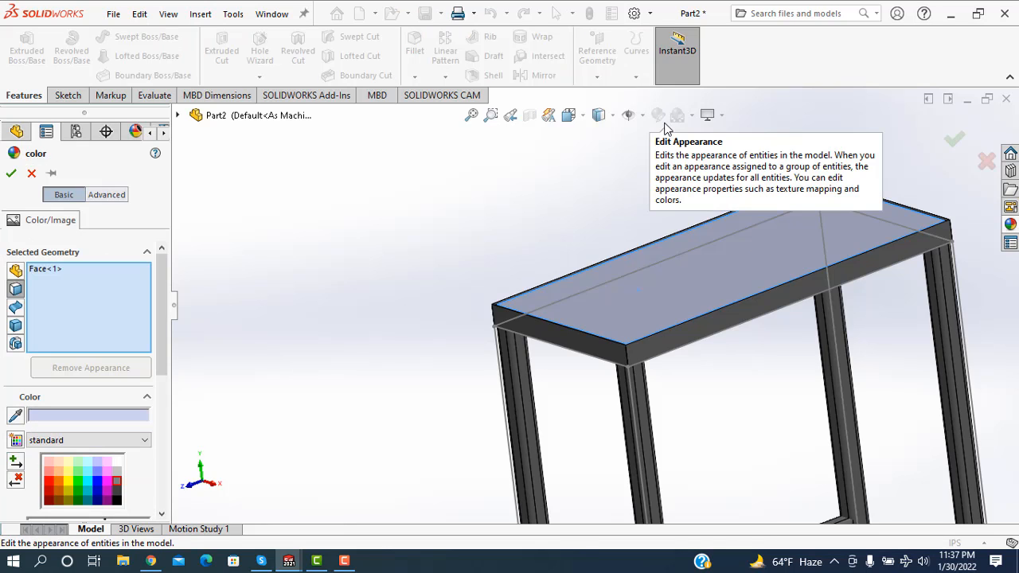
left_click(95, 475)
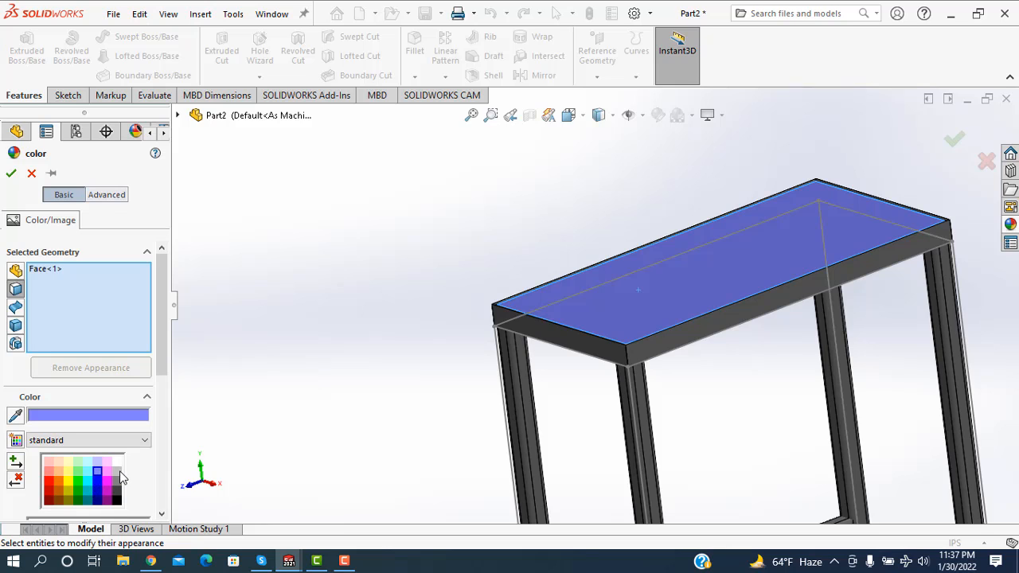
left_click(117, 472)
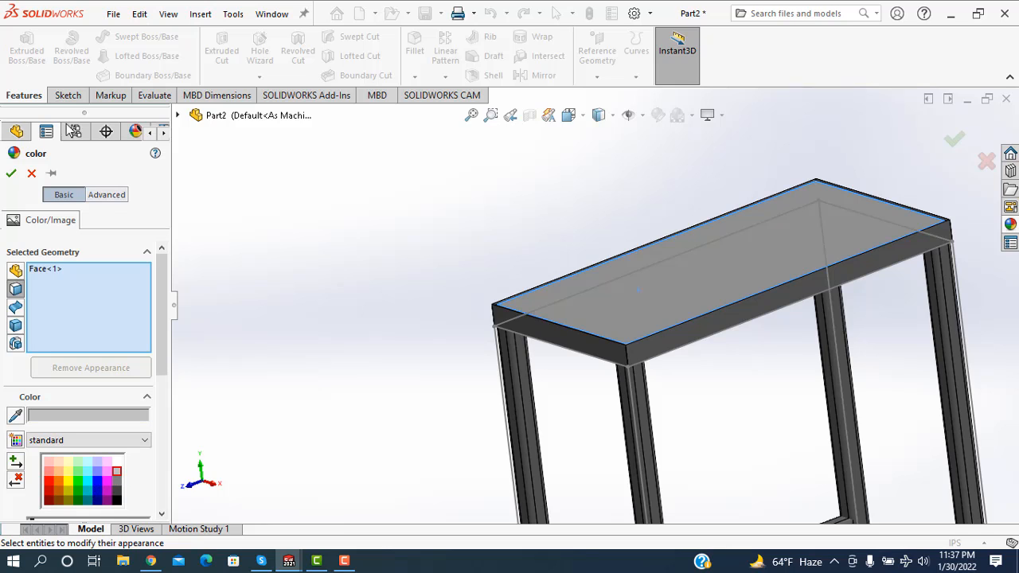
left_click(31, 174)
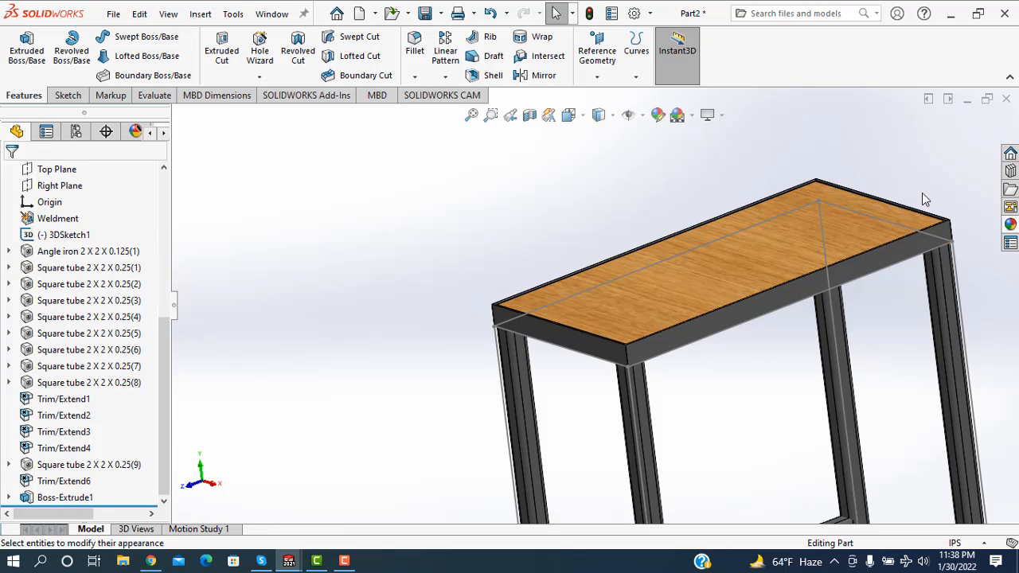
Hide all sketches in the graphics area so that only the table's solid bodies are displayed.
middle_click_drag(846, 240, 758, 305)
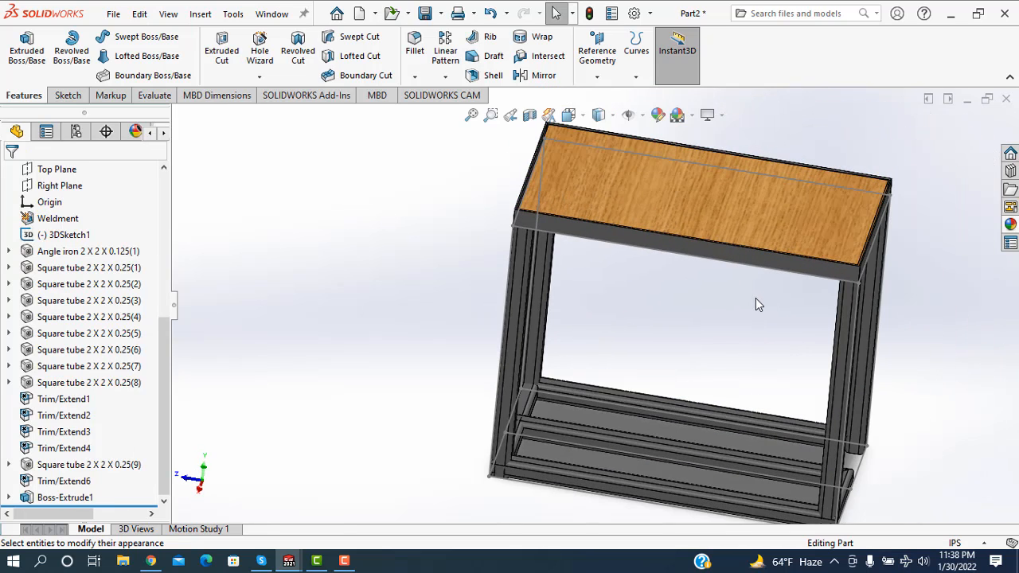
left_click(645, 115)
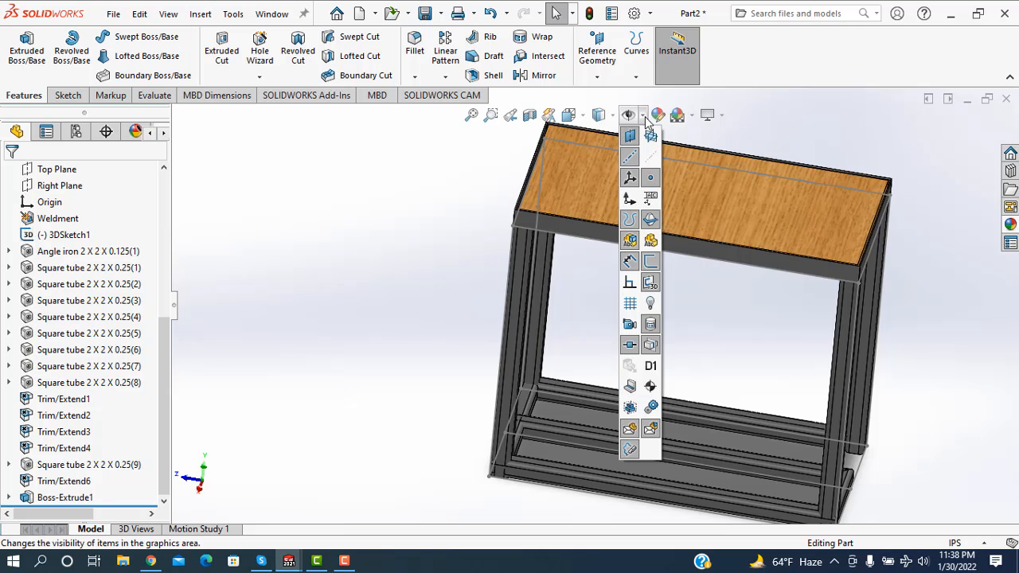
left_click(652, 264)
Set the display style to shaded without edges so the table's model edges are not drawn.
scroll(796, 272, "up", 3)
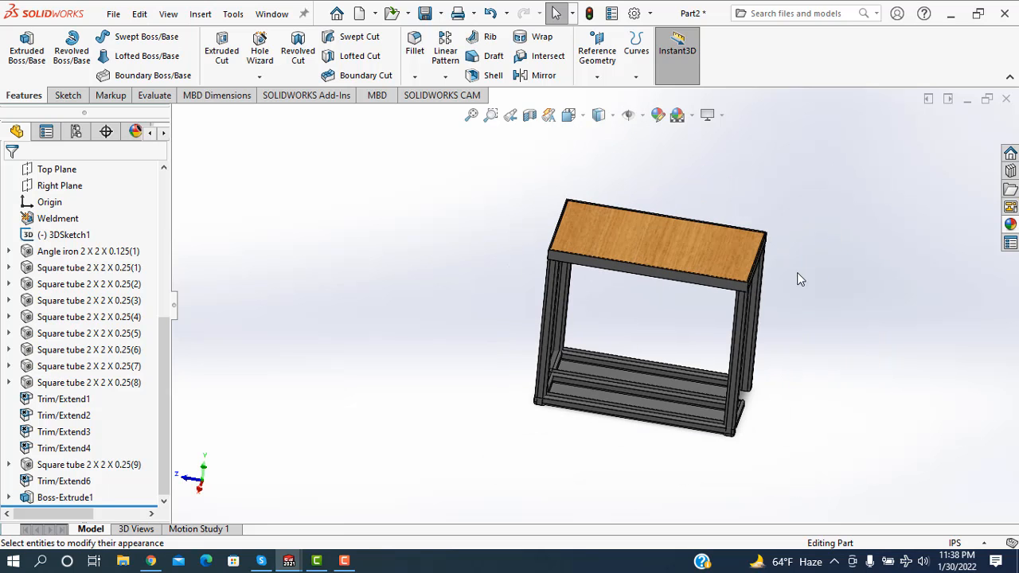
middle_click_drag(796, 272, 729, 414)
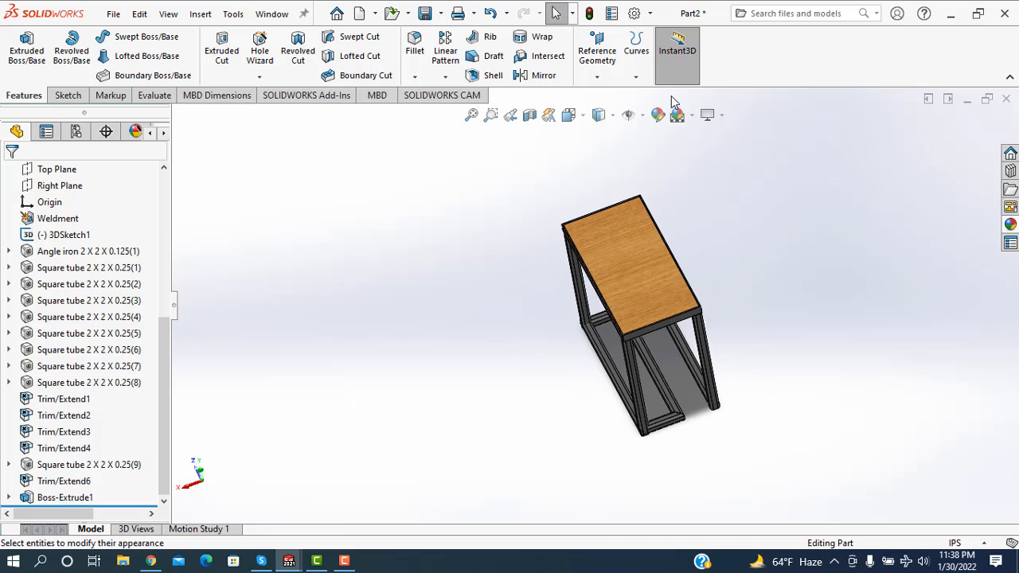
left_click(612, 116)
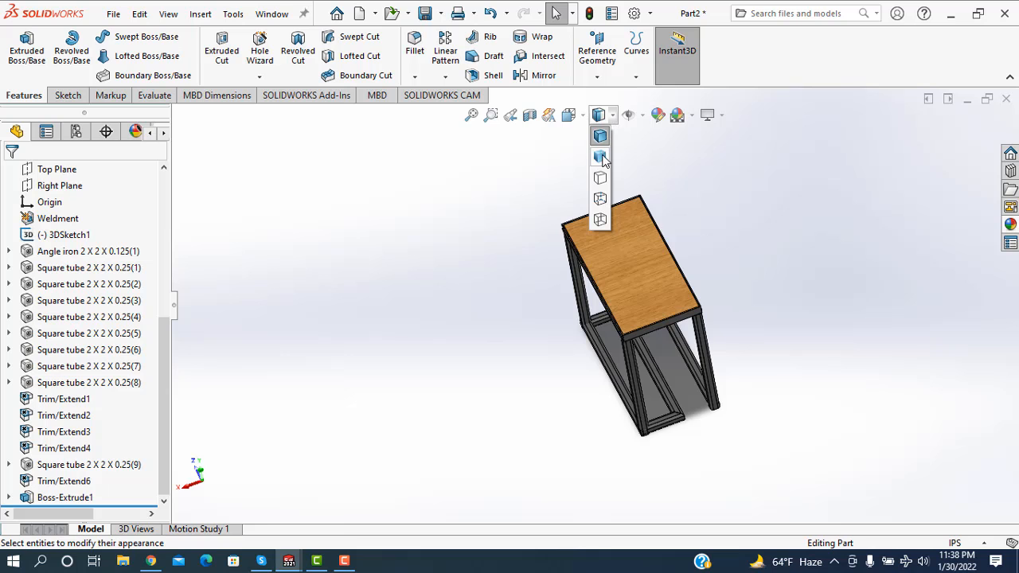
left_click(603, 156)
Examine the finished table from several sides, checking the oak tabletop, the legs and the bottom frame members.
scroll(696, 354, "down", 4)
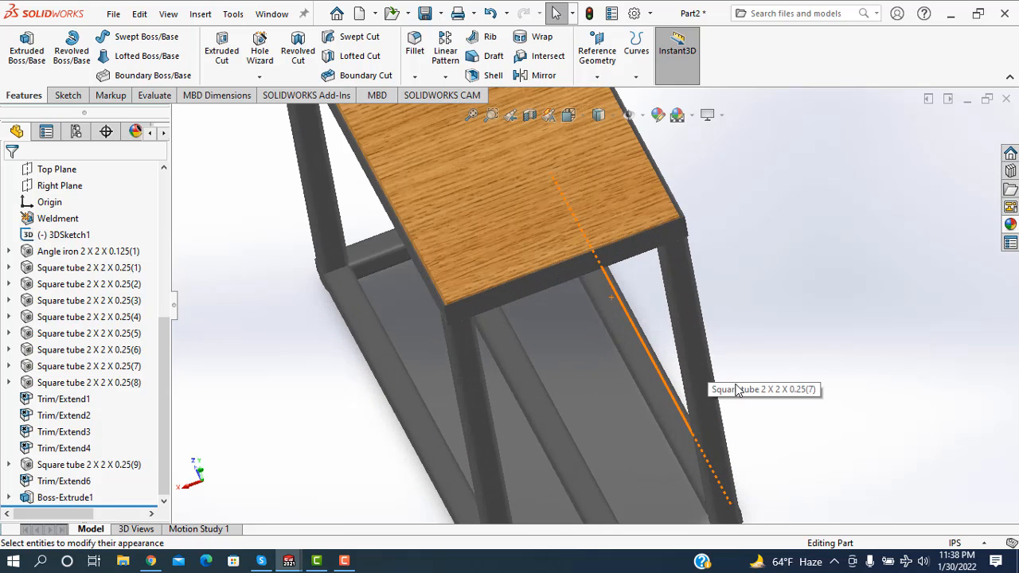
scroll(755, 349, "up", 2)
middle_click_drag(756, 350, 836, 332)
scroll(699, 194, "down", 3)
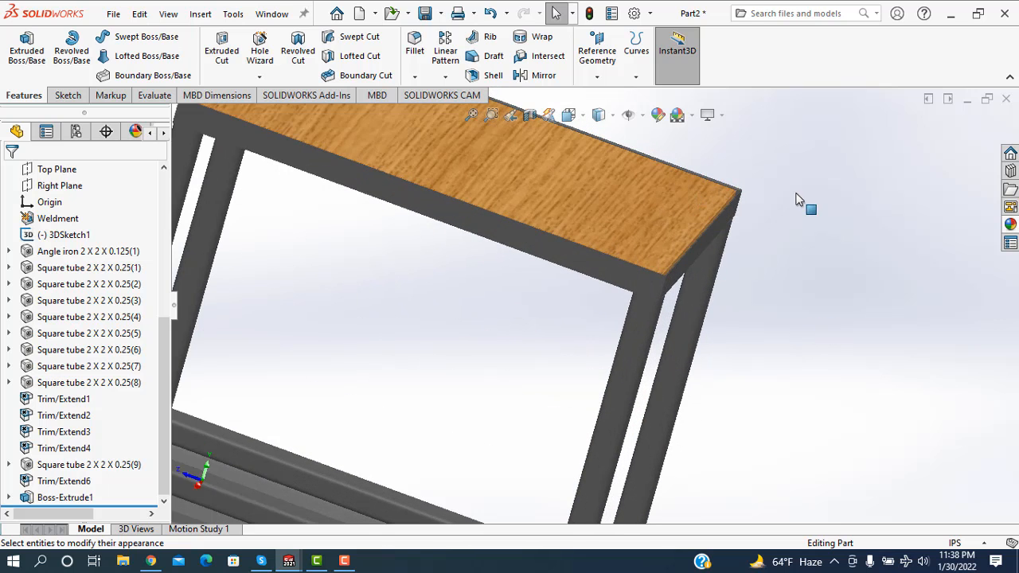
scroll(800, 212, "up", 3)
left_click(475, 118)
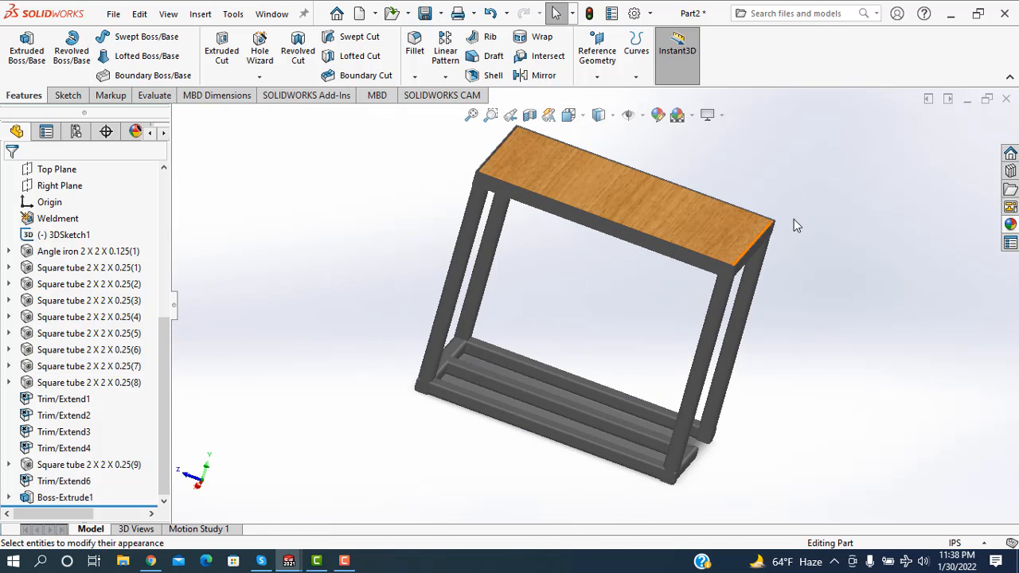
scroll(796, 221, "down", 2)
middle_click_drag(810, 256, 820, 293)
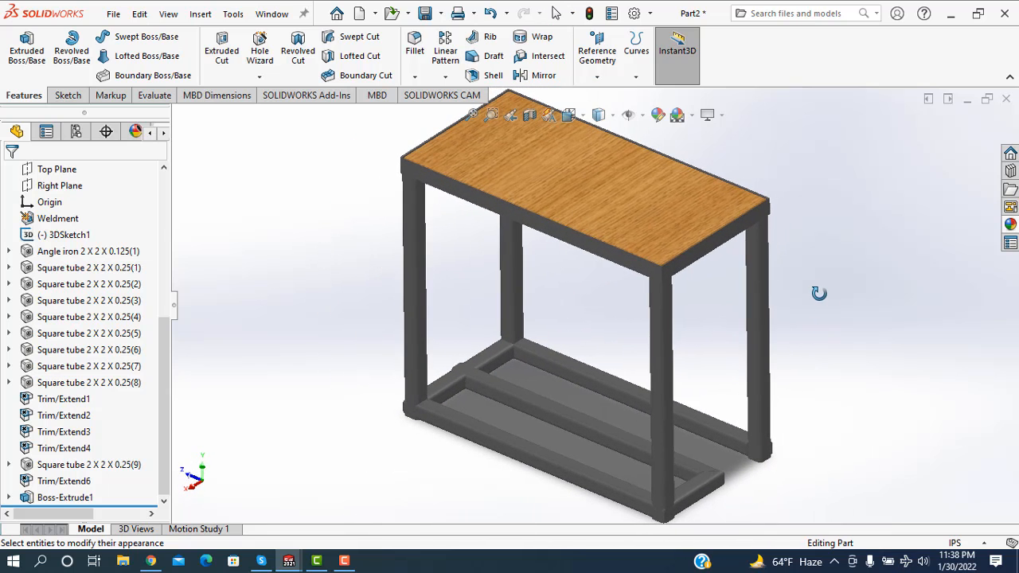
left_click(472, 116)
scroll(767, 166, "down", 2)
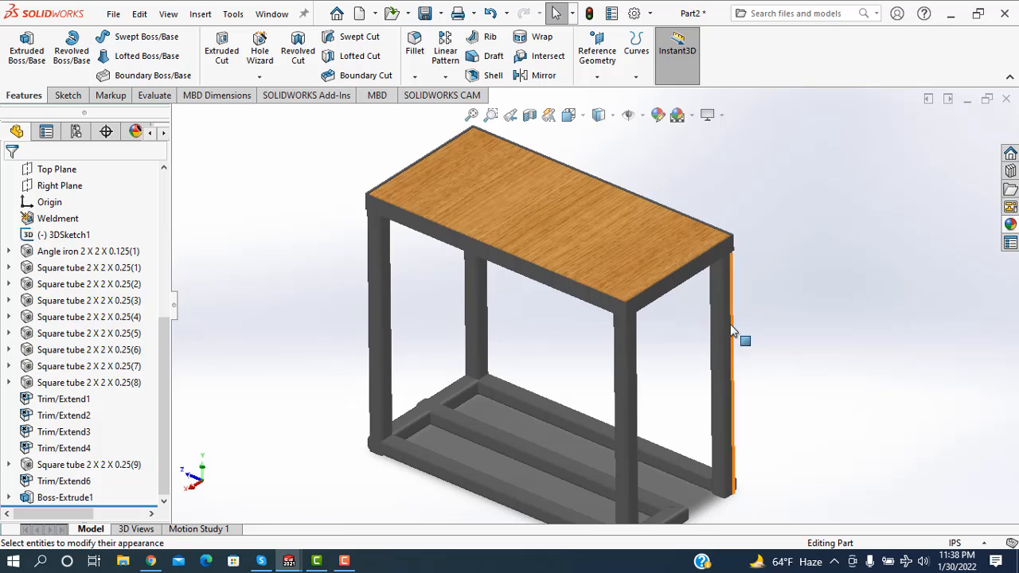
middle_click_drag(792, 370, 869, 384)
middle_click_drag(815, 397, 785, 378)
scroll(764, 415, "up", 3)
scroll(707, 429, "down", 3)
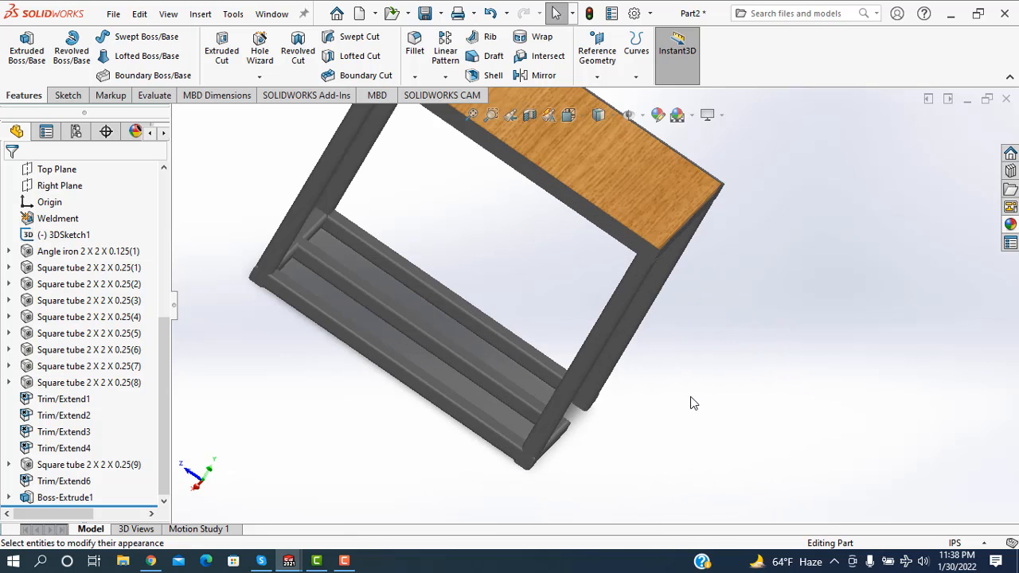
scroll(691, 403, "up", 2)
middle_click_drag(714, 344, 433, 329)
scroll(378, 153, "down", 2)
scroll(377, 148, "down", 1)
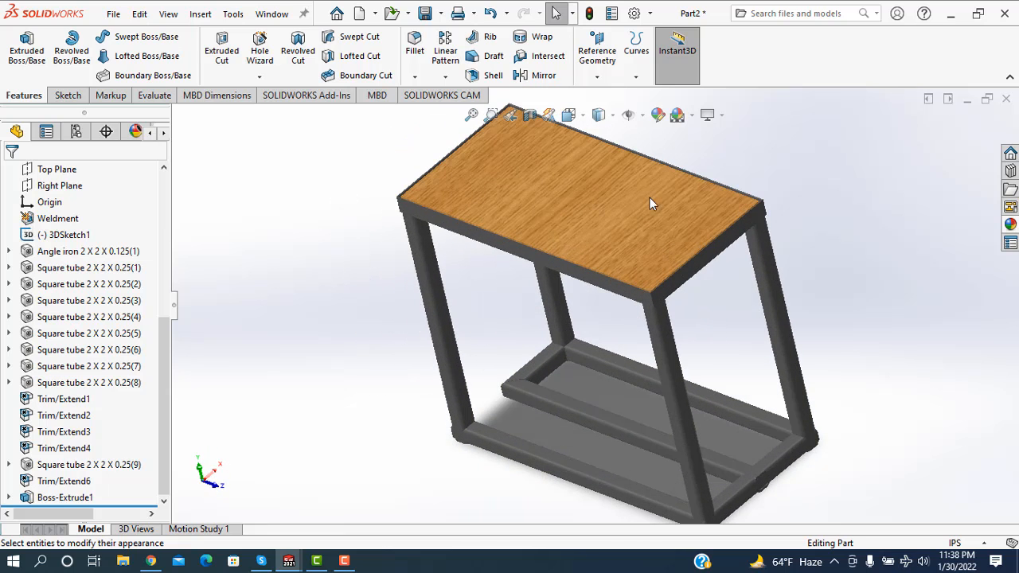
key("f")
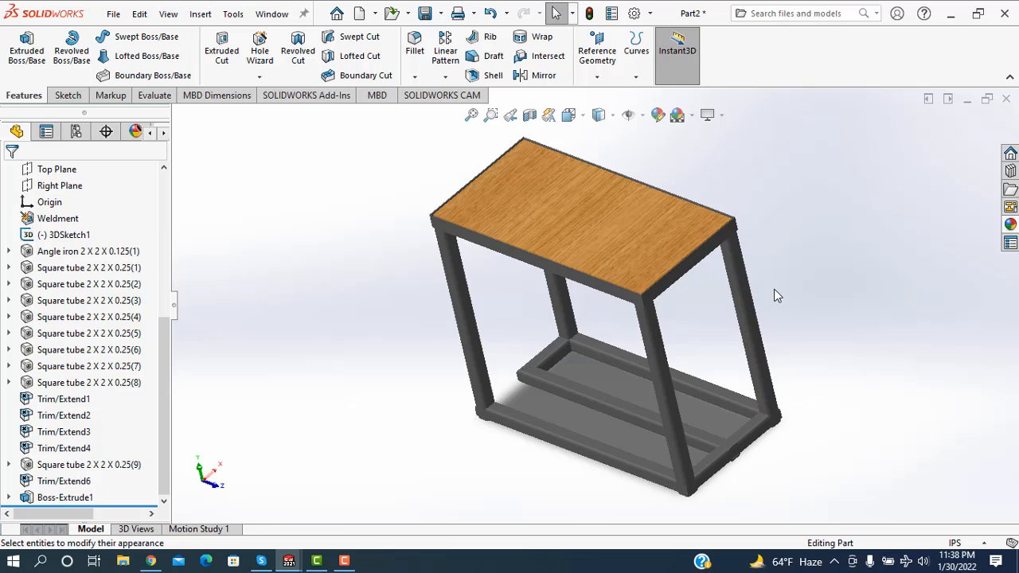
middle_click_drag(785, 291, 725, 344)
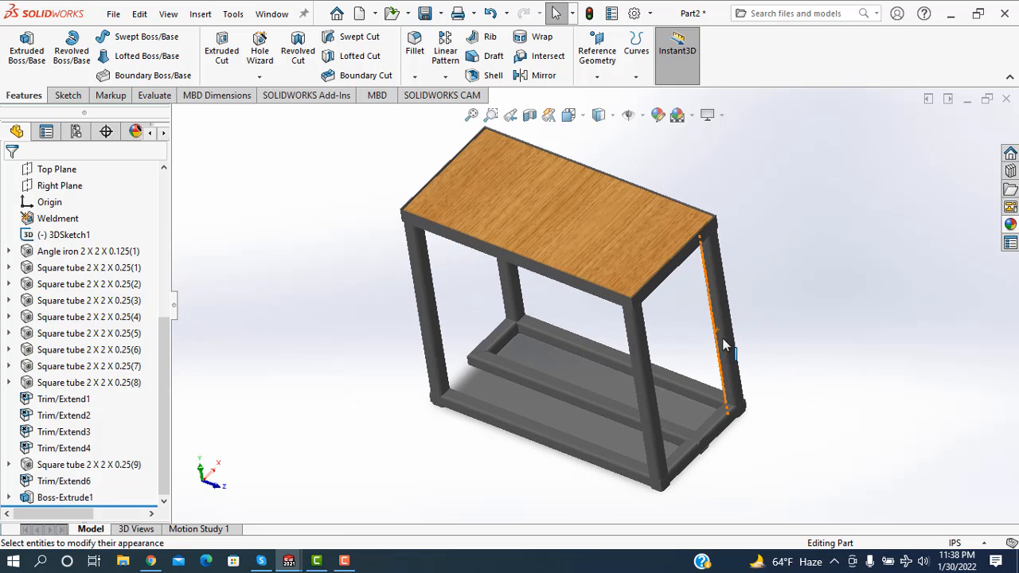